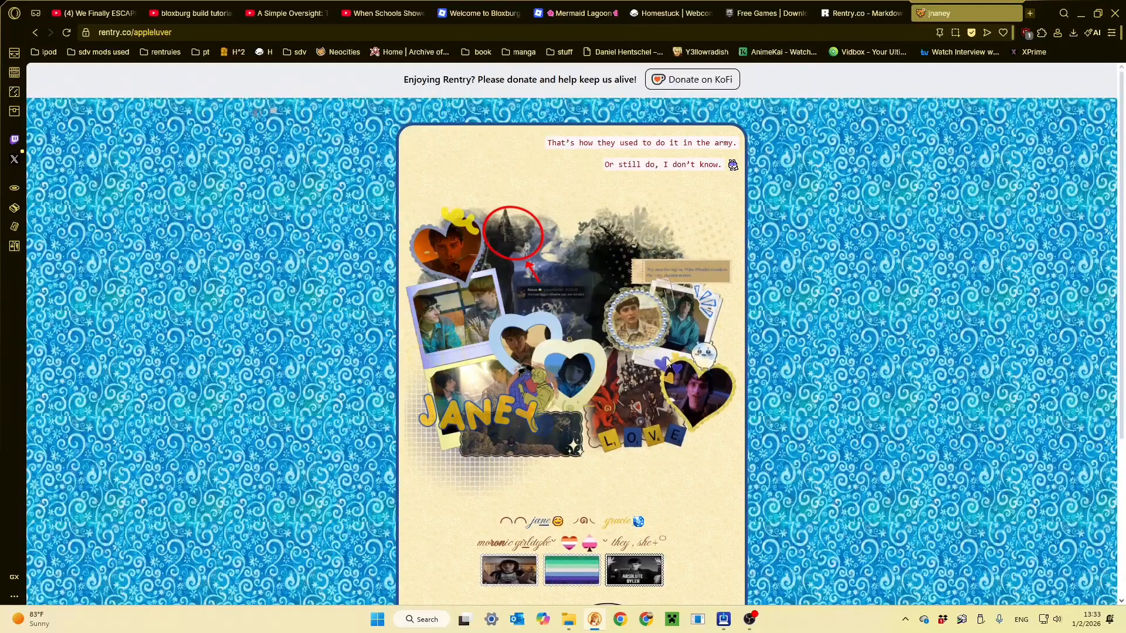
# - Switch to the blank Rentry page and examine its preview and the How guide's text formatting syntax
pyautogui.click(831, 5)
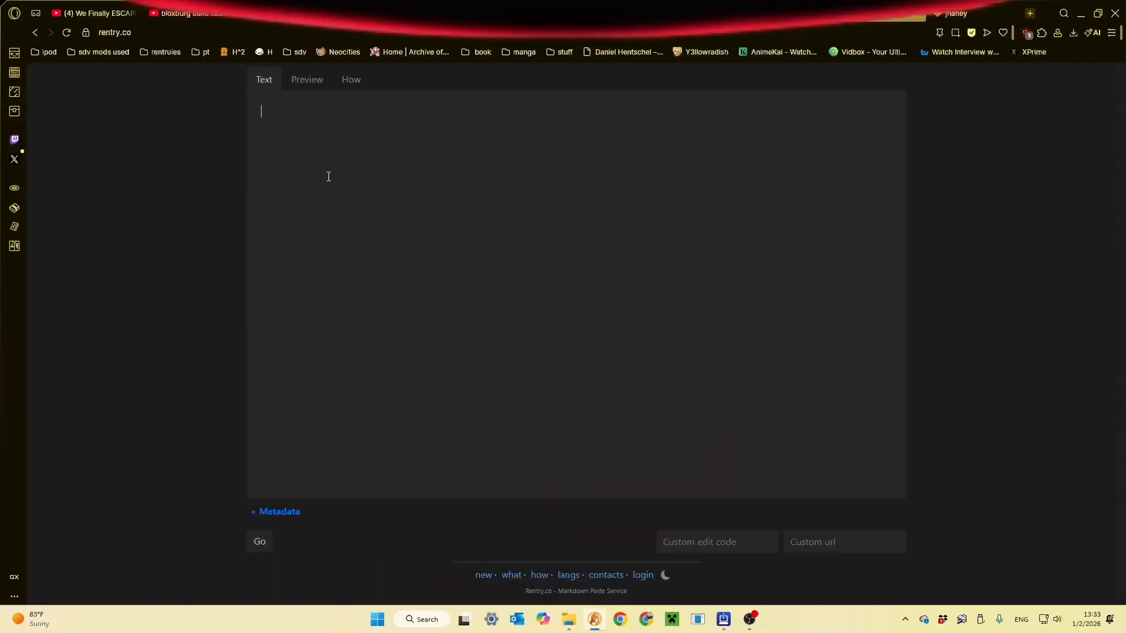
pyautogui.click(305, 82)
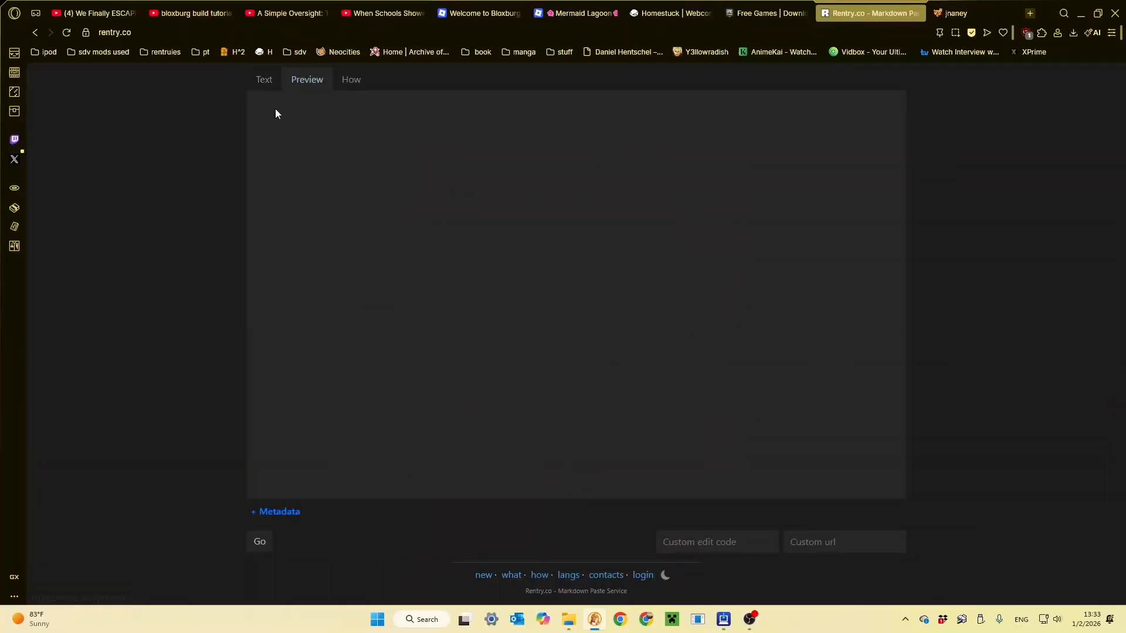
pyautogui.click(259, 79)
pyautogui.click(346, 80)
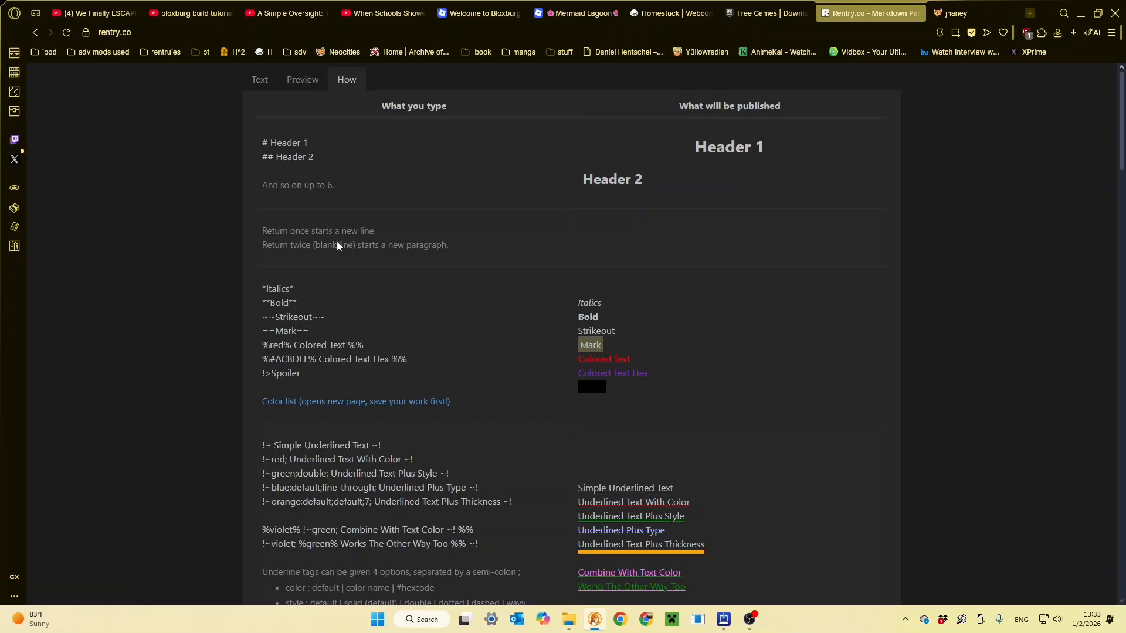
pyautogui.scroll(-6, 321, 346)
pyautogui.scroll(6, 319, 370)
pyautogui.moveTo(262, 122); pyautogui.dragTo(464, 553)
pyautogui.scroll(-3, 467, 553)
pyautogui.scroll(7, 440, 395)
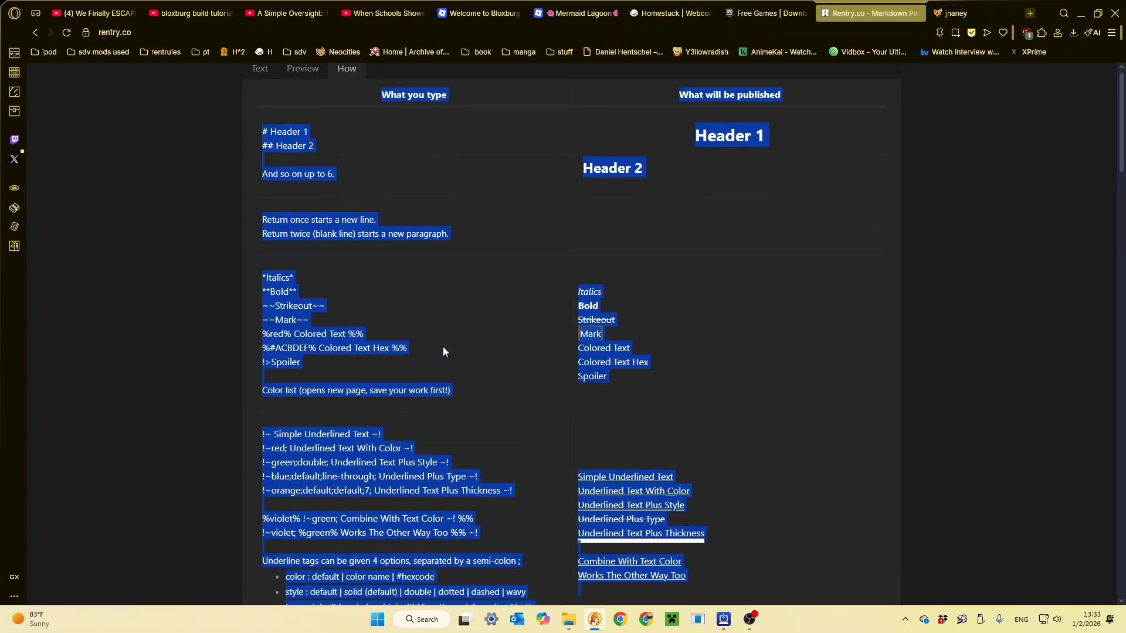
# - Return to the text editor and write "hi!!!!" as a sample line
pyautogui.click(304, 141)
pyautogui.click(257, 82)
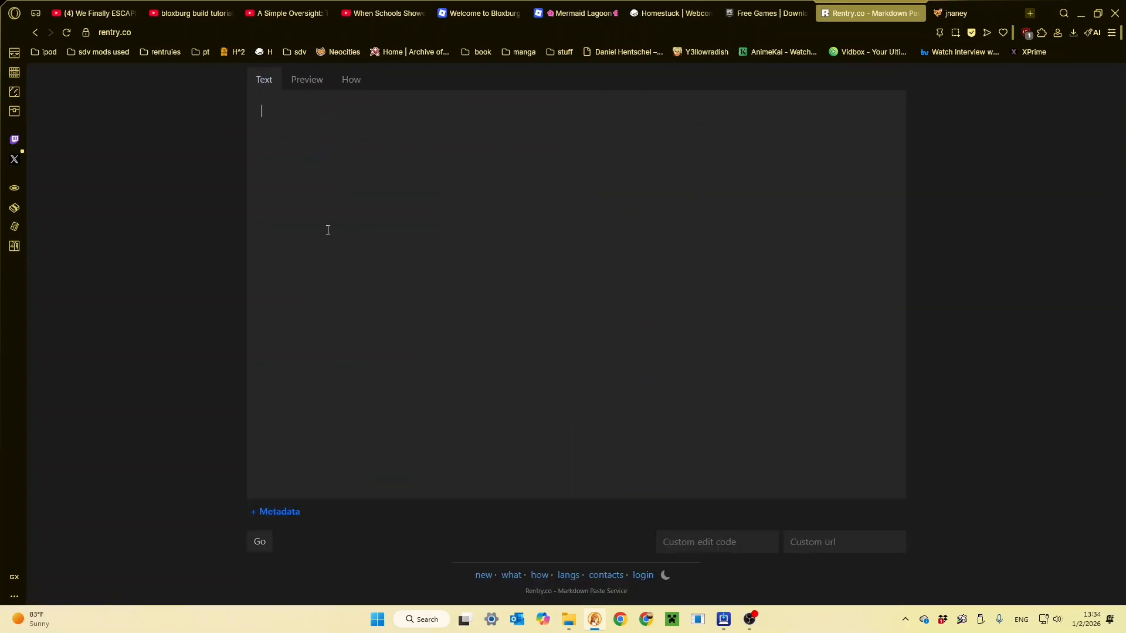
pyautogui.write('hi!!!!')
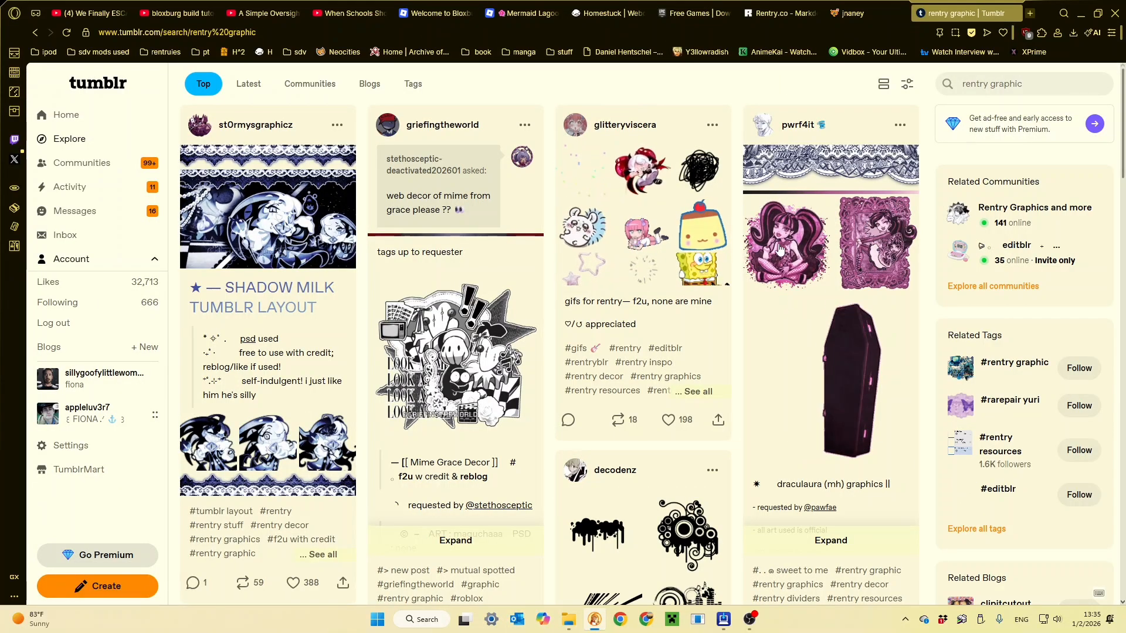
# - Enlarge the SpongeBob GIF from the "gifs for rentry" post in Tumblr's rentry graphic results and copy its image address
pyautogui.doubleClick(694, 280)
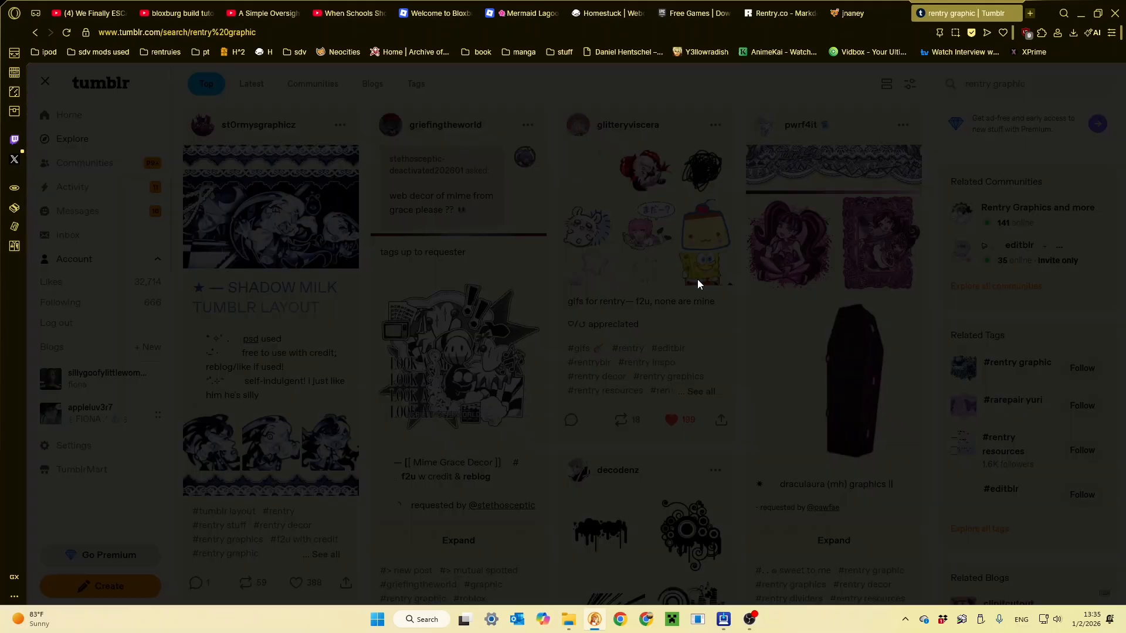
pyautogui.rightClick(582, 284)
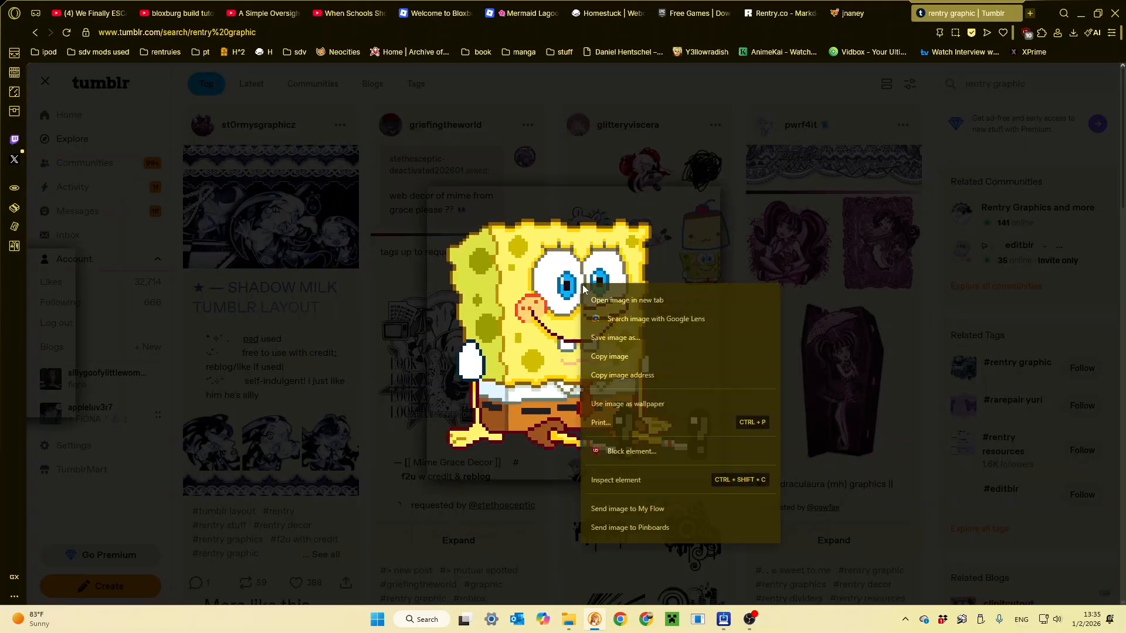
pyautogui.click(653, 366)
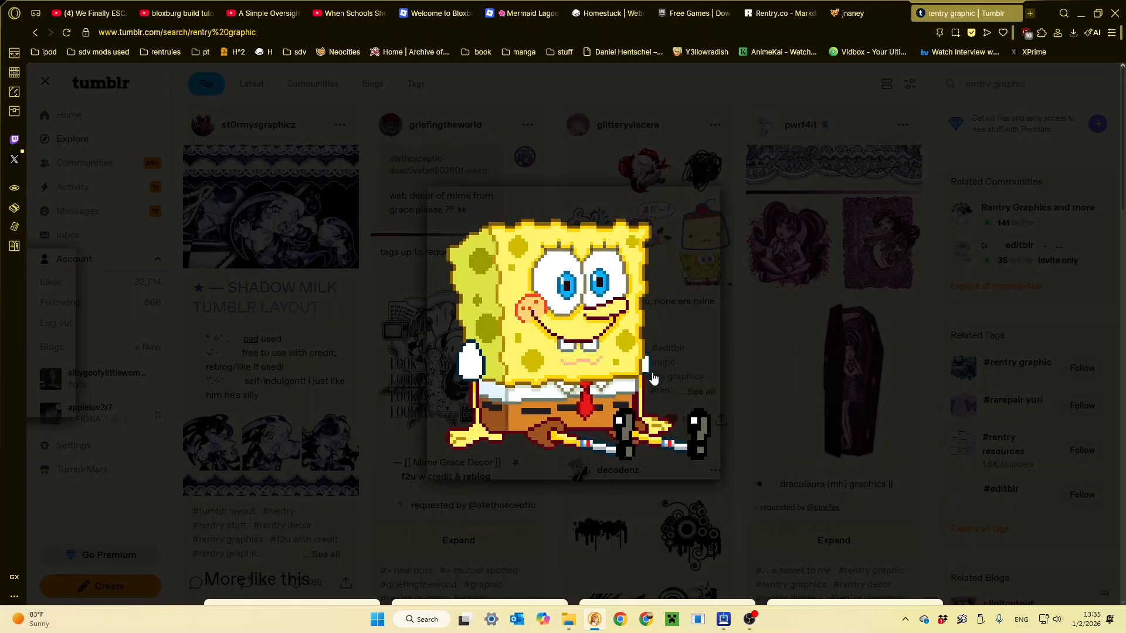
pyautogui.rightClick(633, 290)
pyautogui.click(710, 381)
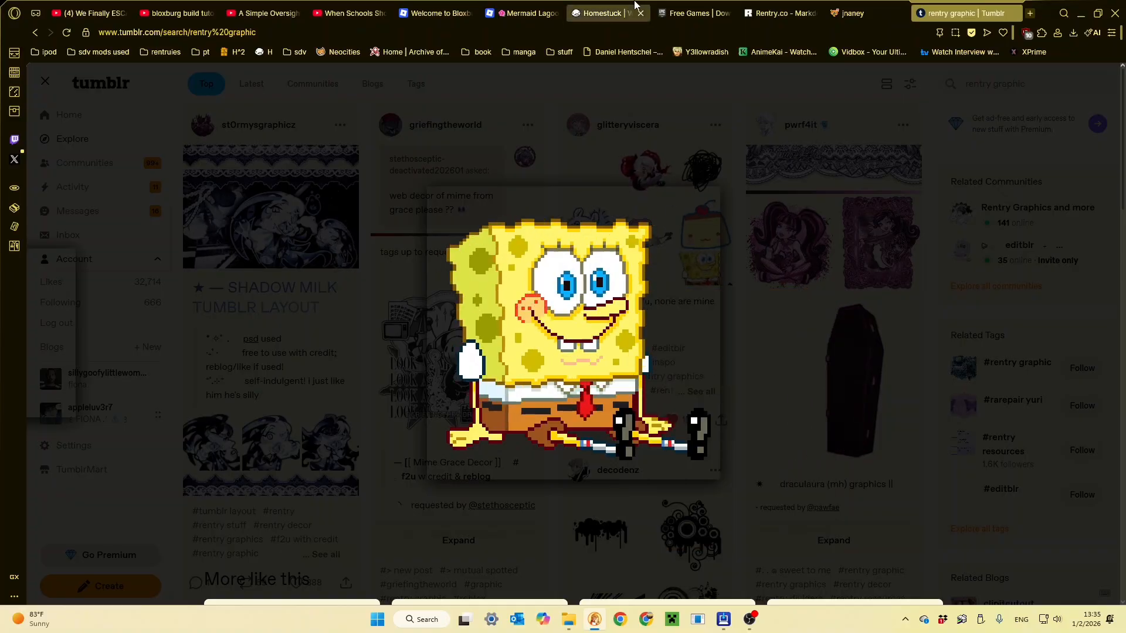
# - Switch back to Rentry and complete the ![sponbob] image markdown with the copied GIF address in parentheses
pyautogui.click(792, 13)
pyautogui.click(260, 79)
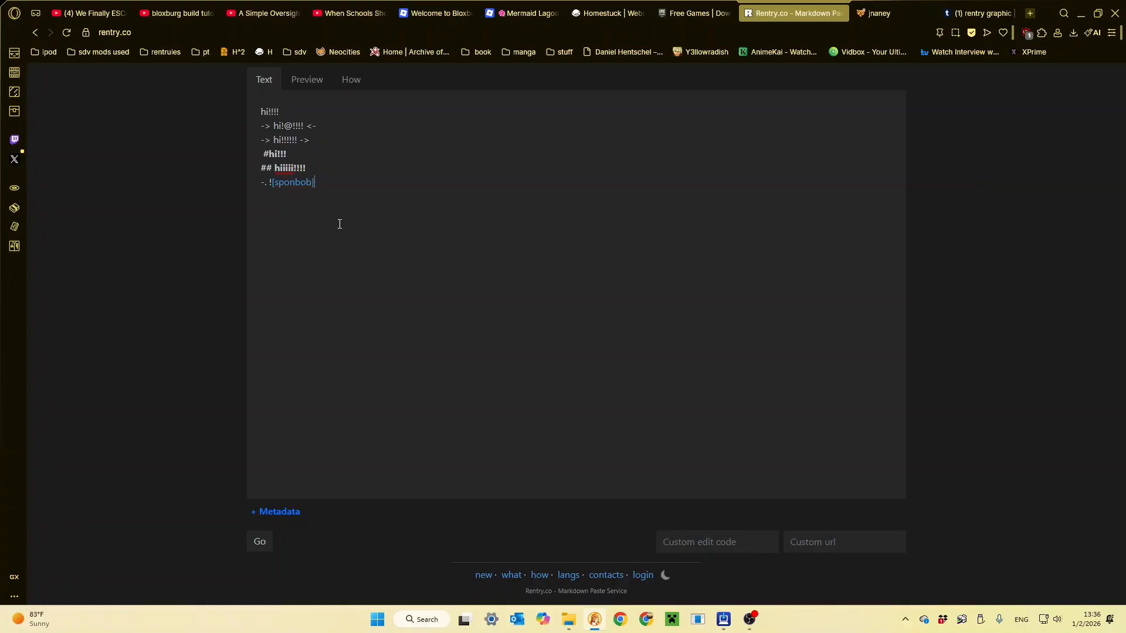
pyautogui.hotkey('ctrl', 'v')
pyautogui.write(')')
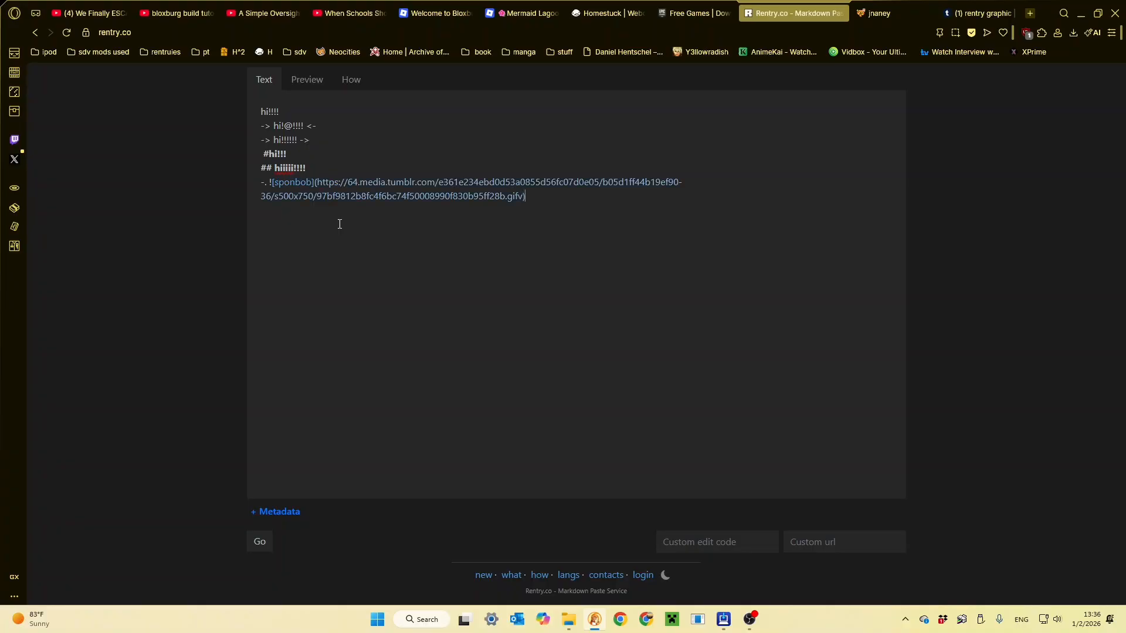
# - Correct the mark before the sponbob image to -> and close the line with <- to center it, and preview the page
pyautogui.moveTo(524, 190); pyautogui.dragTo(278, 183)
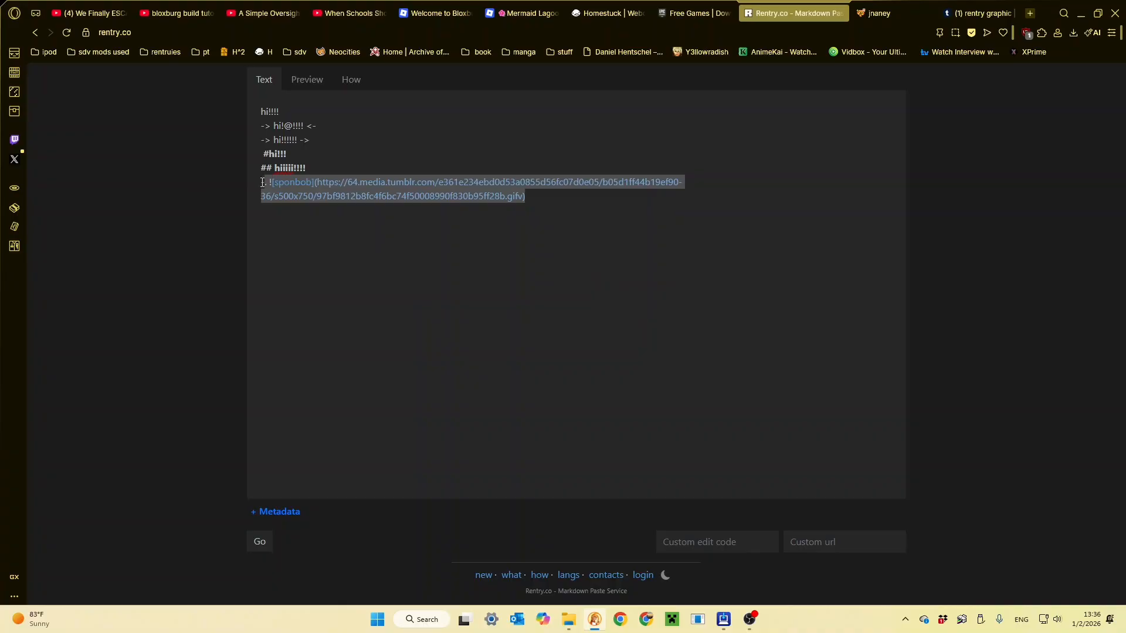
pyautogui.click(508, 205)
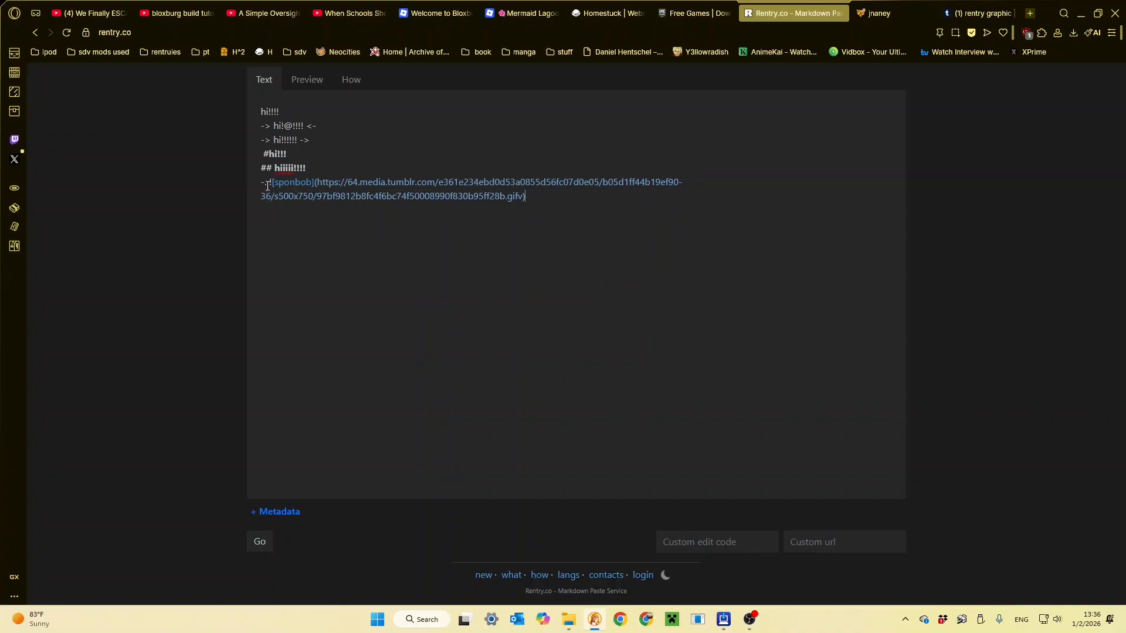
pyautogui.moveTo(274, 182); pyautogui.dragTo(324, 182)
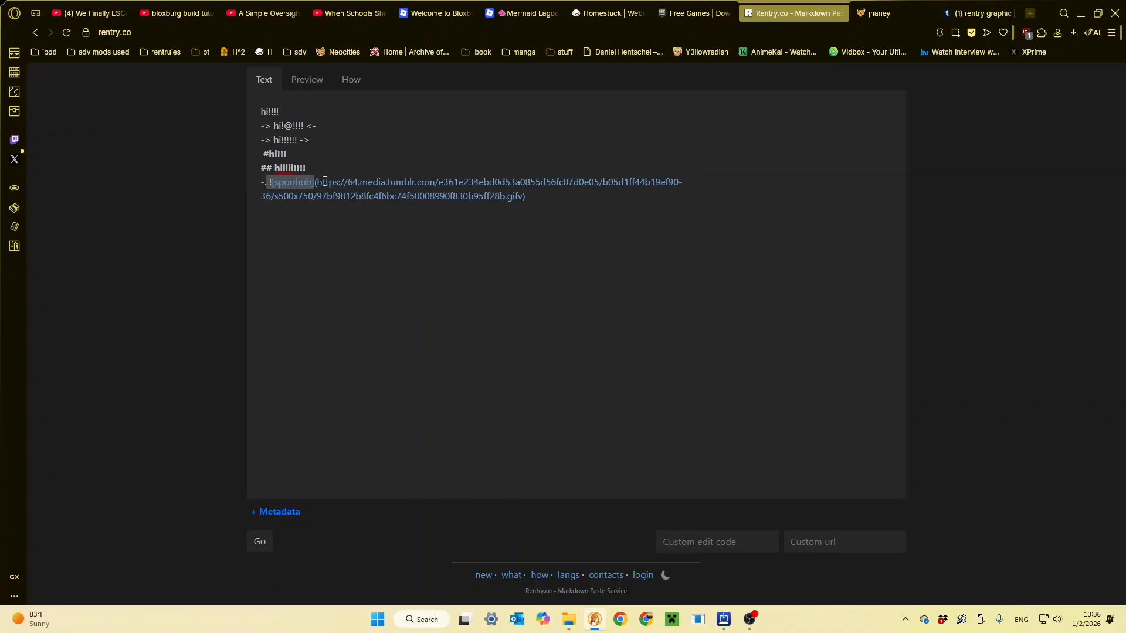
pyautogui.click(267, 184)
pyautogui.write('>')
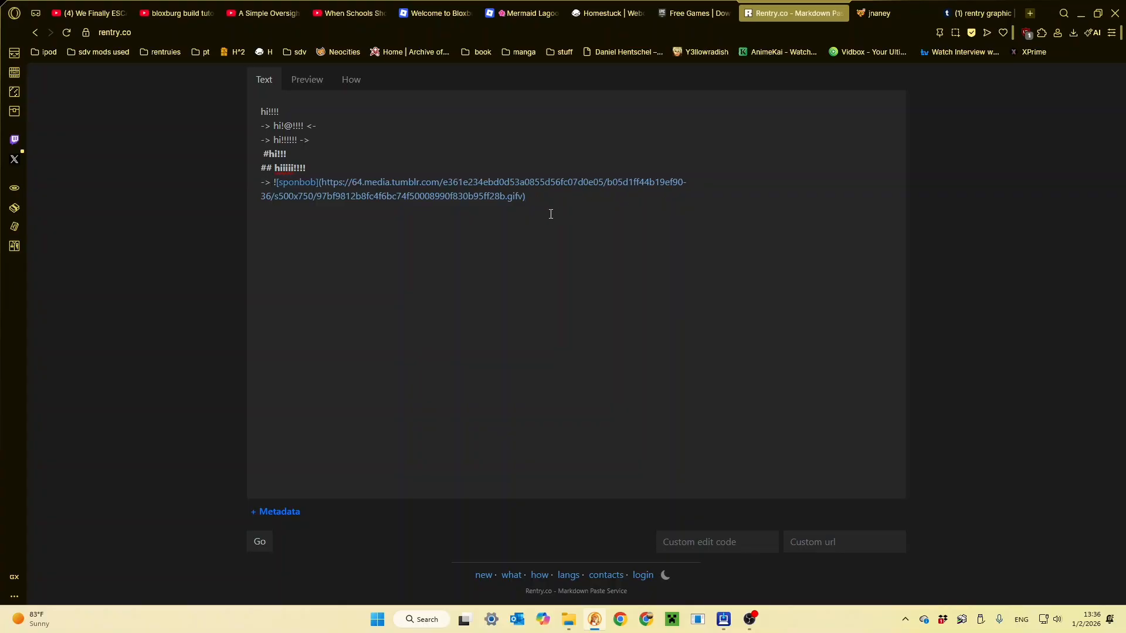
pyautogui.click(312, 80)
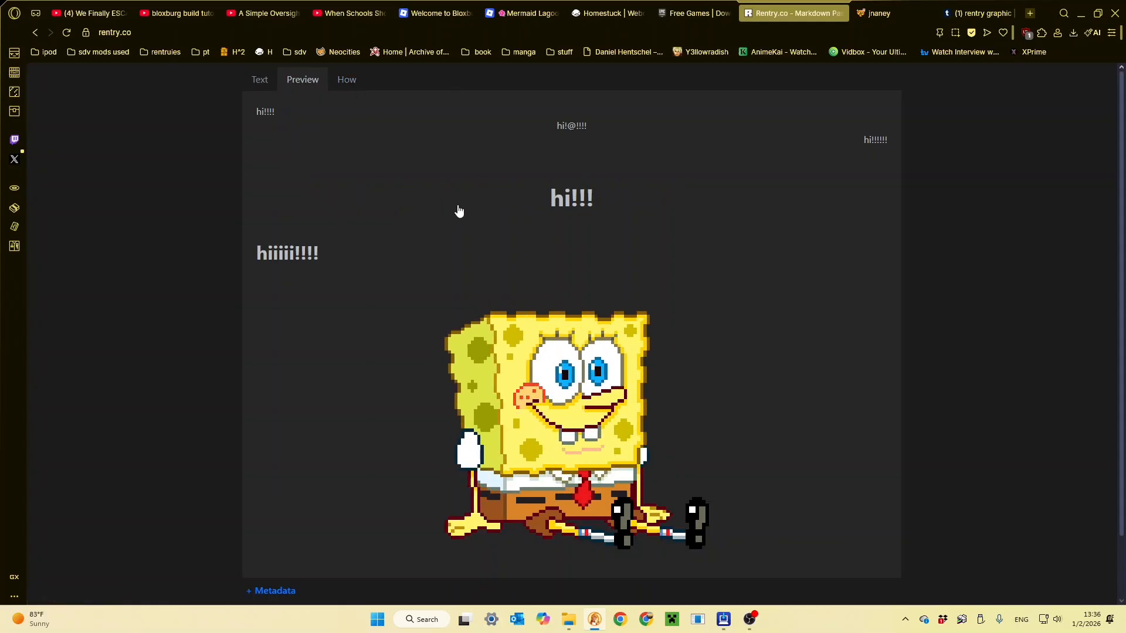
# - Inspect the previewed SpongeBob image to check its pixel dimensions, and close the inspector
pyautogui.rightClick(524, 379)
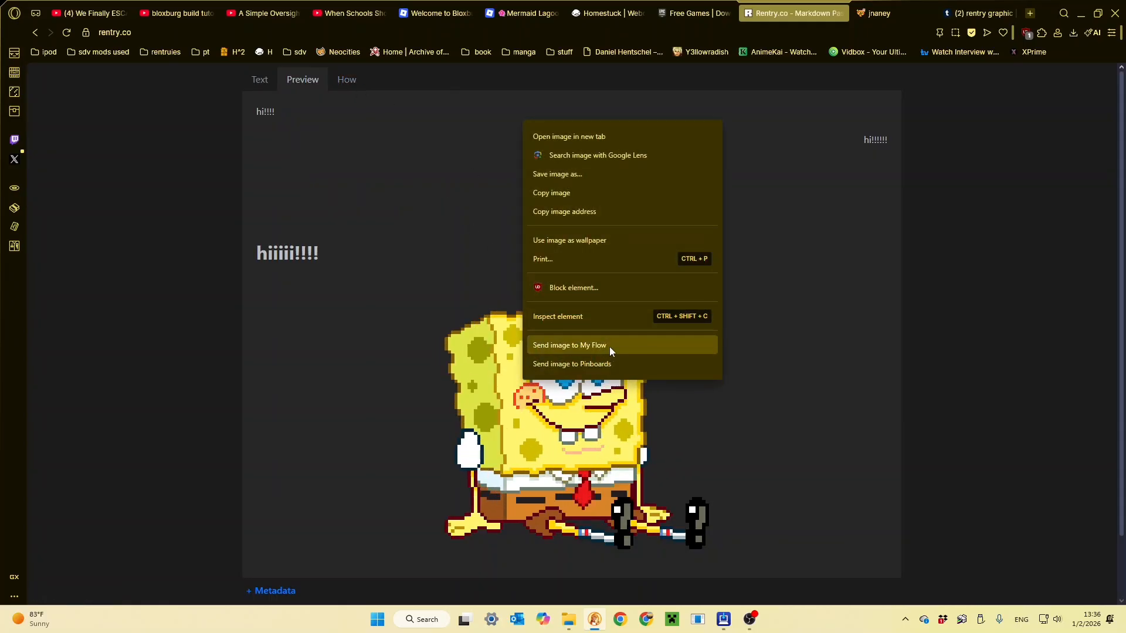
pyautogui.click(574, 316)
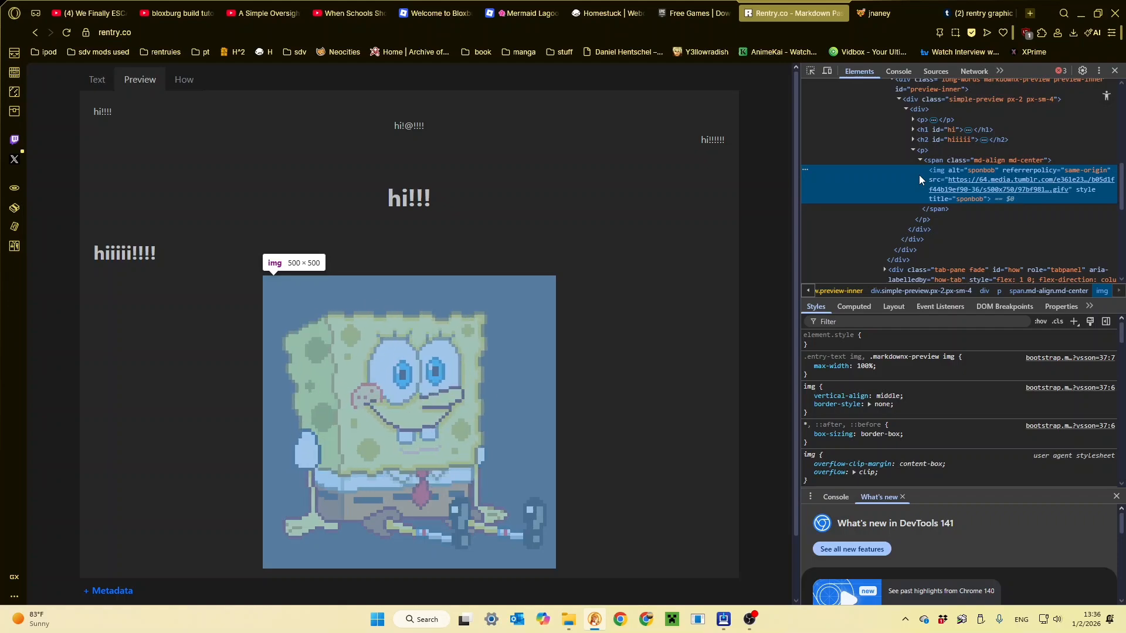
pyautogui.click(1110, 70)
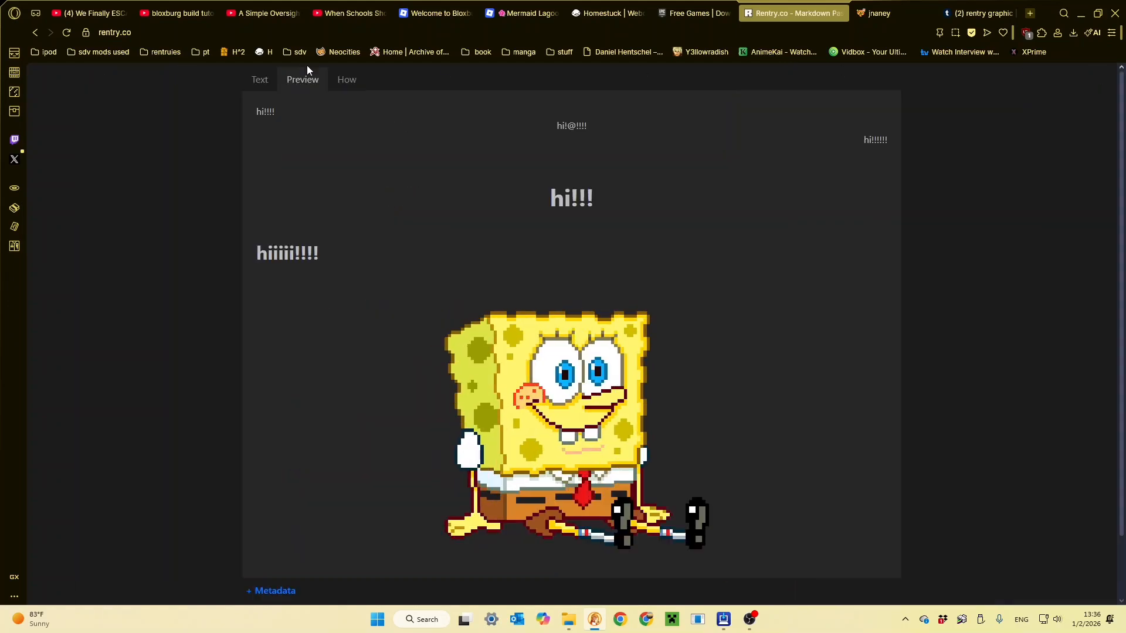
# - Duplicate the centered sponbob image line, add the size {250px:250px} to the copy, and preview both images
pyautogui.click(264, 79)
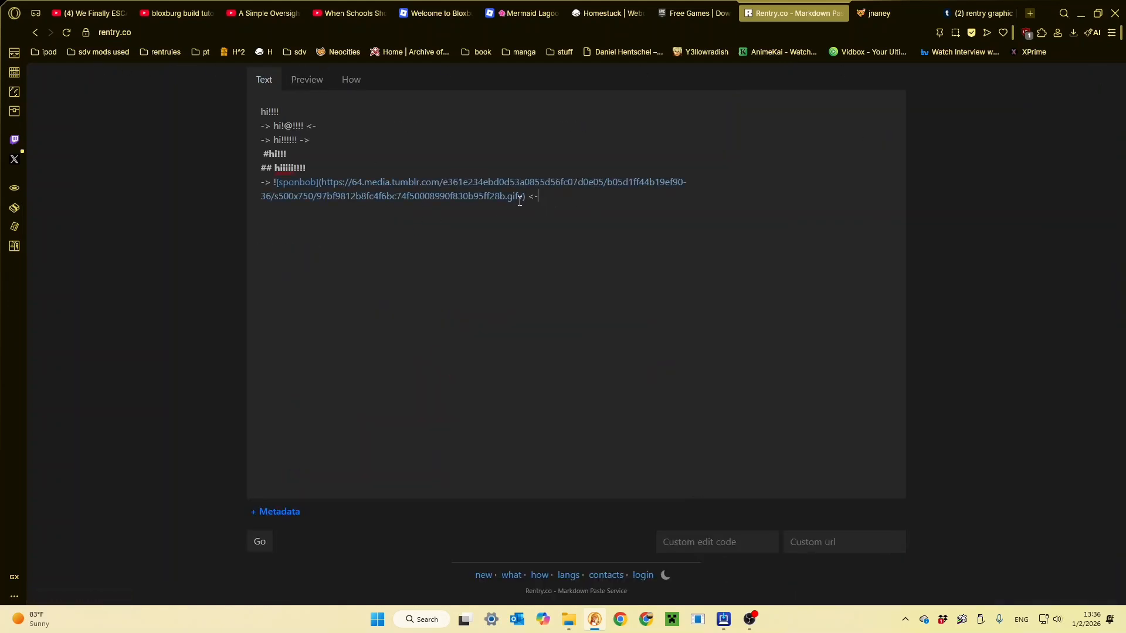
pyautogui.moveTo(469, 196); pyautogui.dragTo(241, 179)
pyautogui.hotkey('ctrl', 'c')
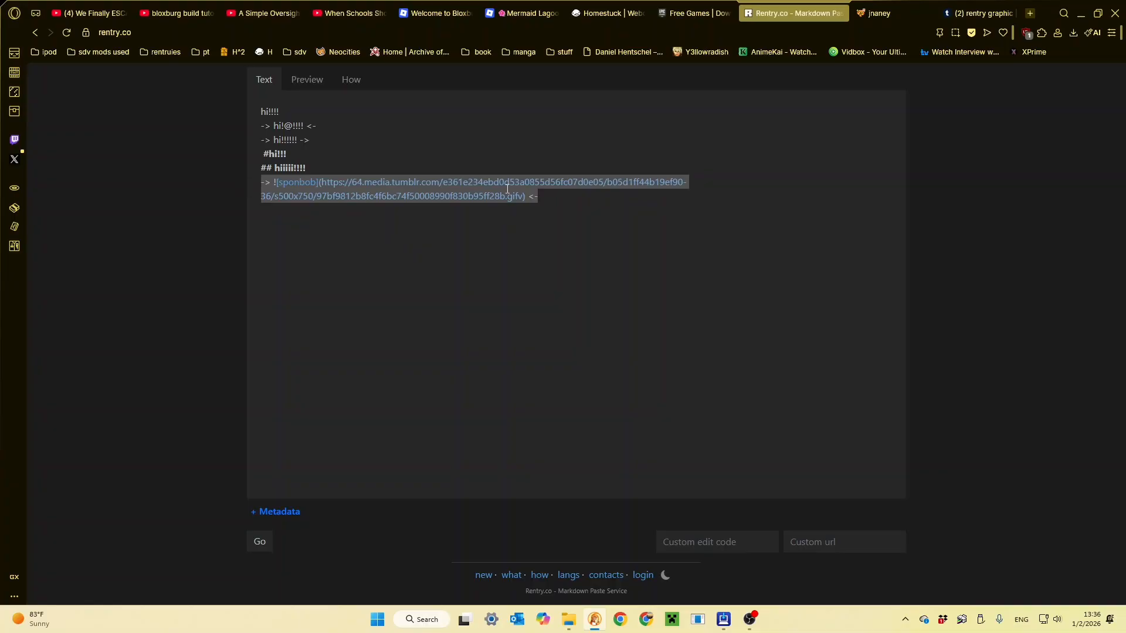
pyautogui.click(545, 226)
pyautogui.hotkey('ctrl', 'v')
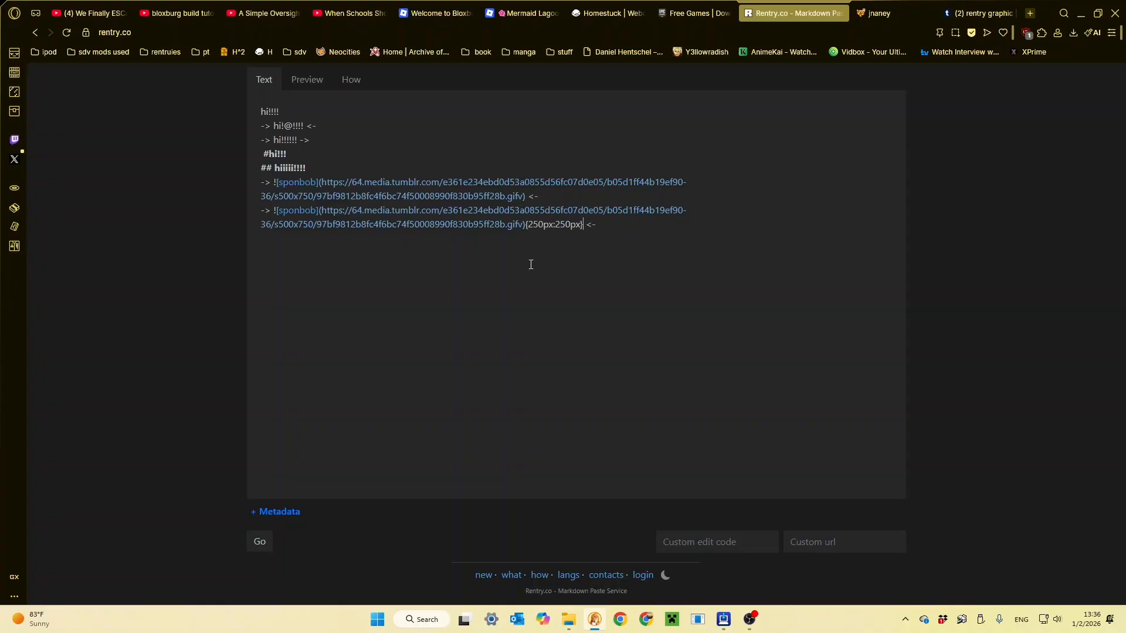
pyautogui.click(307, 80)
pyautogui.scroll(-4, 463, 341)
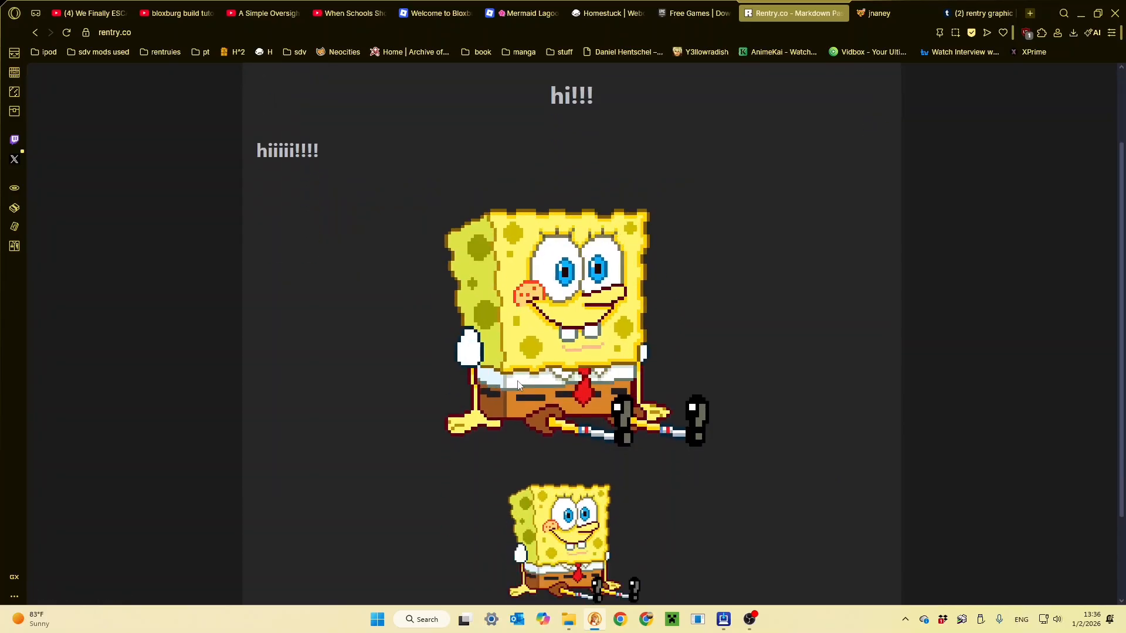
pyautogui.scroll(6, 528, 434)
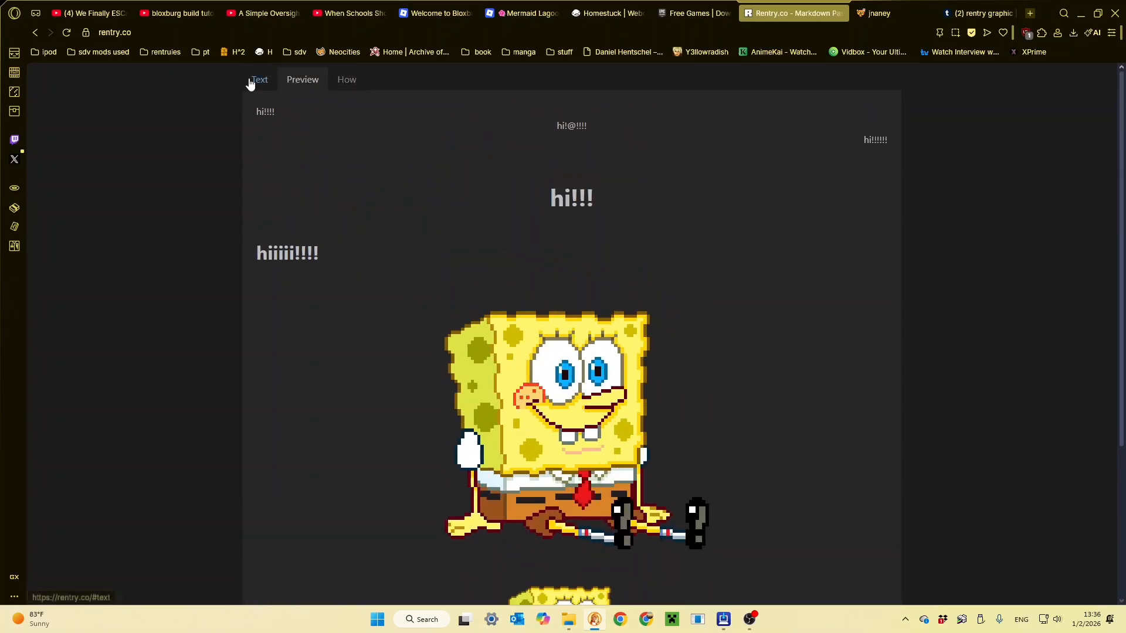
# - Clear all sample text and images from the editor and expand the metadata section
pyautogui.click(263, 81)
pyautogui.moveTo(646, 249); pyautogui.dragTo(97, 124)
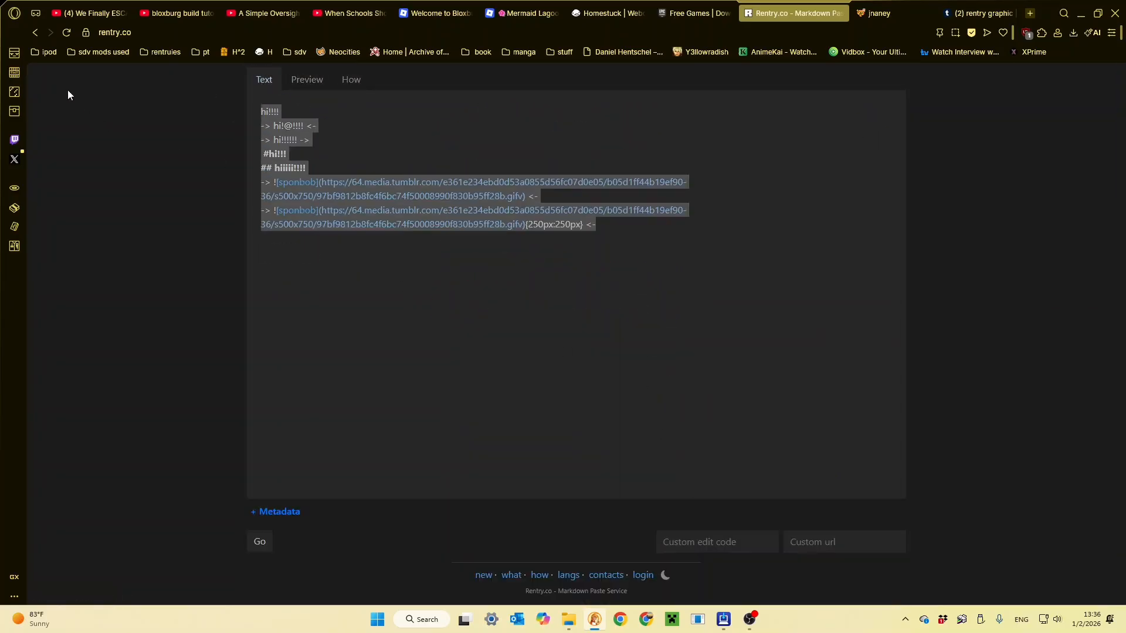
pyautogui.press('BackSpace')
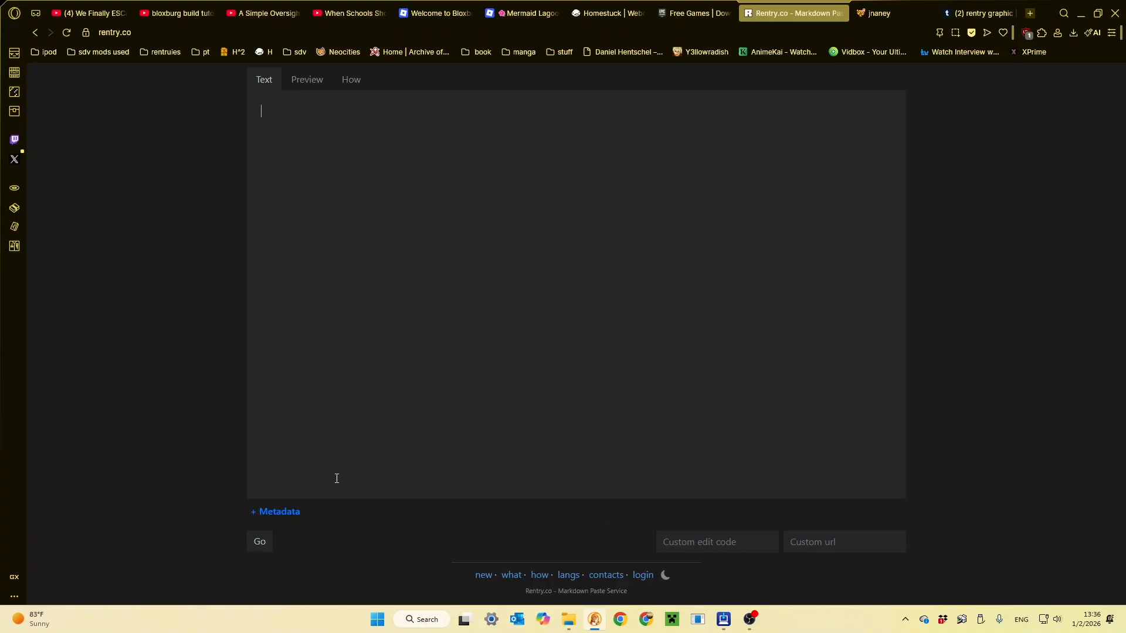
pyautogui.click(271, 511)
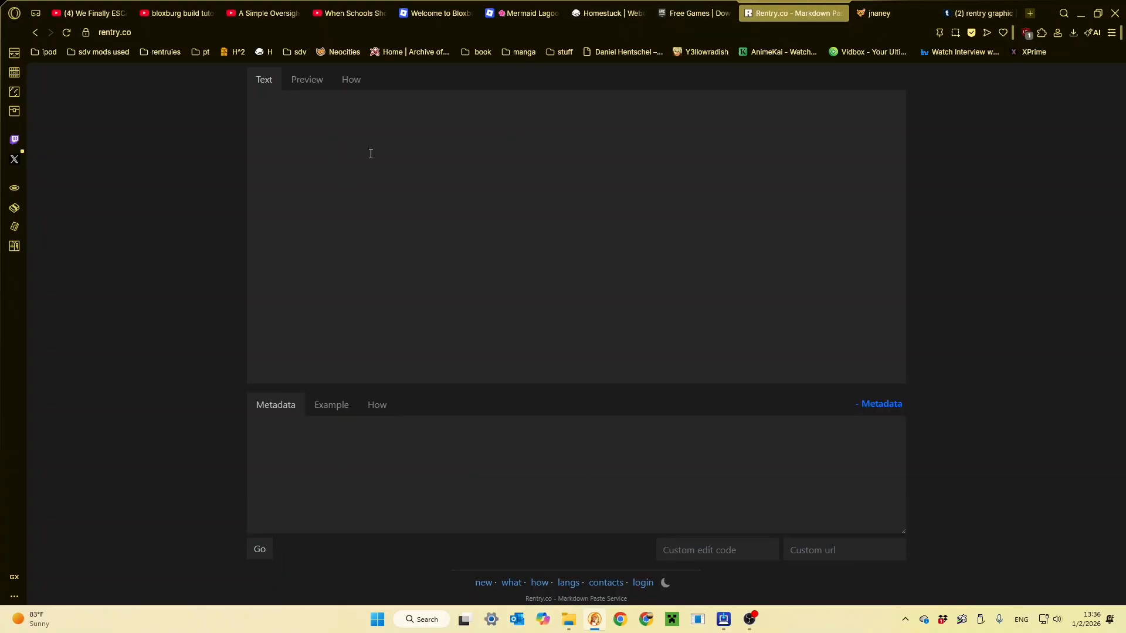
pyautogui.click(962, 13)
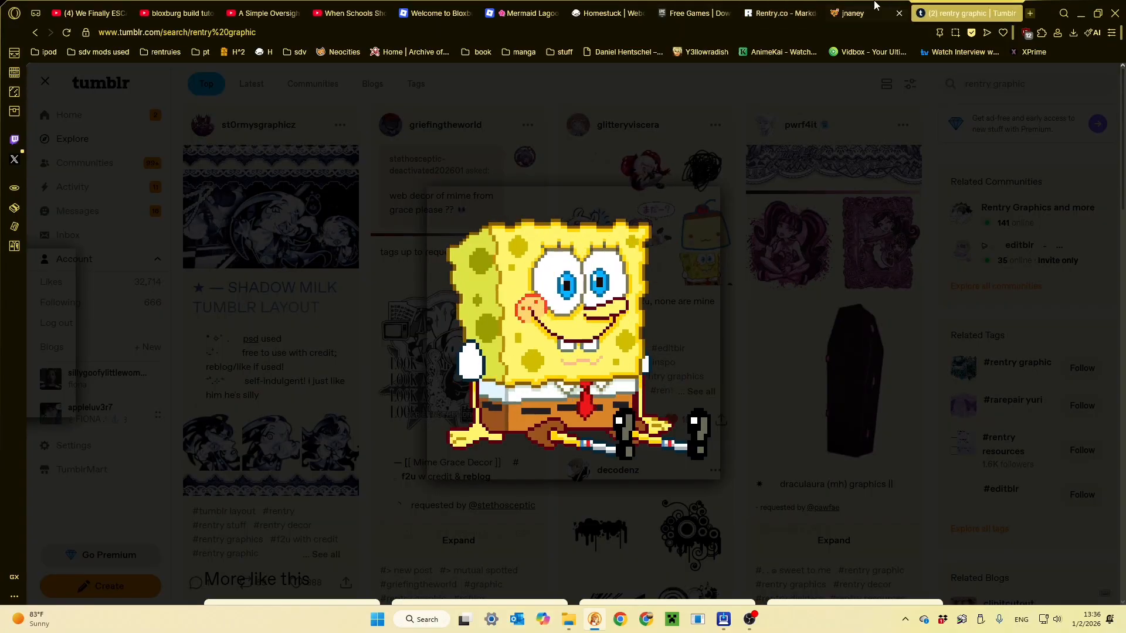
pyautogui.click(674, 7)
pyautogui.click(786, 11)
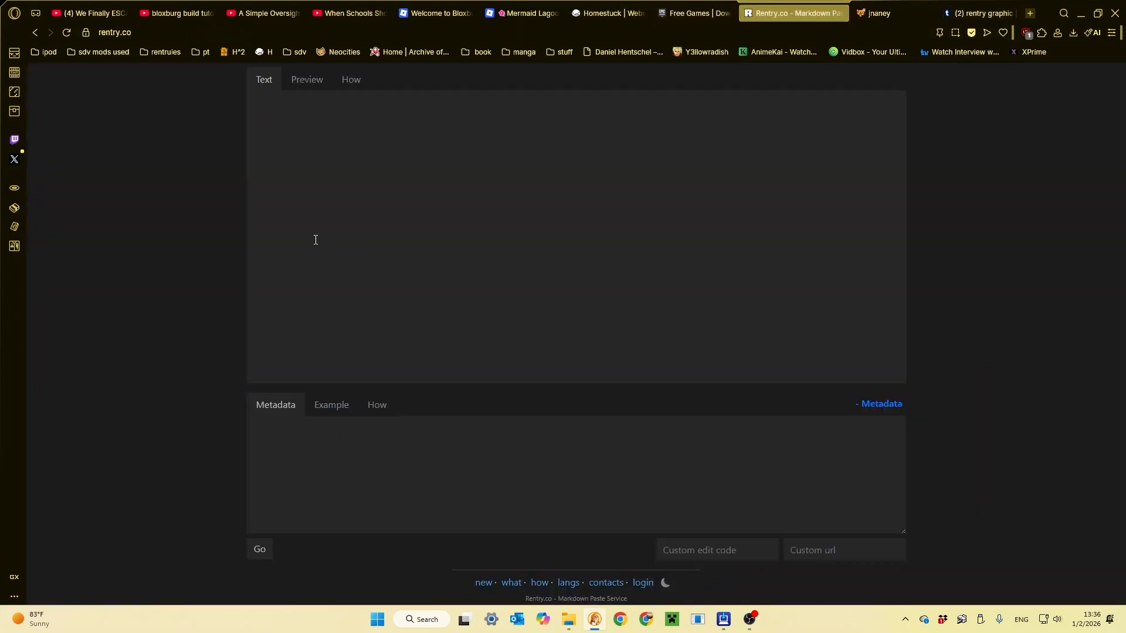
# - Paste the centered sponbob image line, add "hi!!! this is gaboagaoooo" below it, preview the page, and center that text with arrow marks
pyautogui.write('-> ![sponbob](https://64.media.tumblr.com/e361e234ebd0d53a0855d56fc07d0e05/b05d1ff44b19ef90-36/s500x750/97bf9812b8fc4f6bc74f50008990f830b95ff28b.gifv) <-')
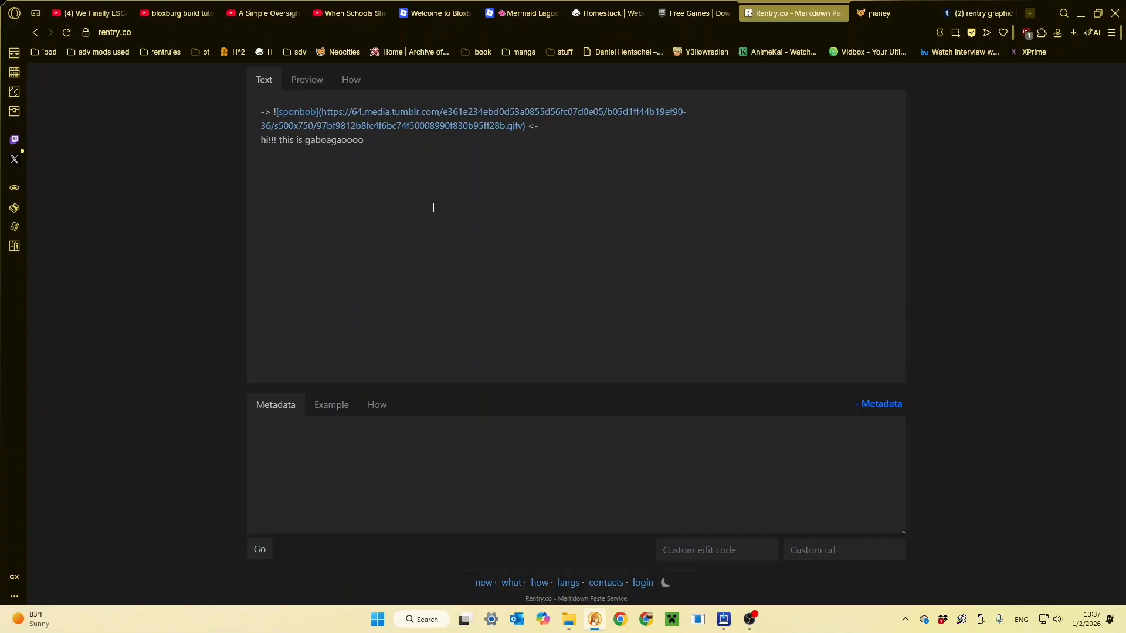
pyautogui.click(319, 87)
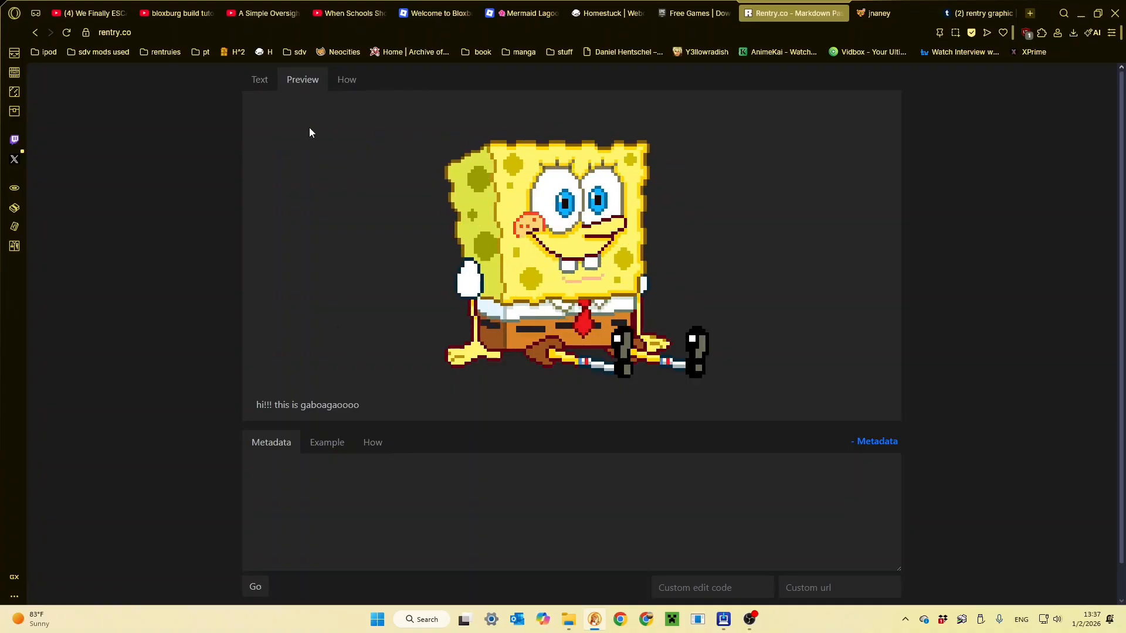
pyautogui.click(275, 103)
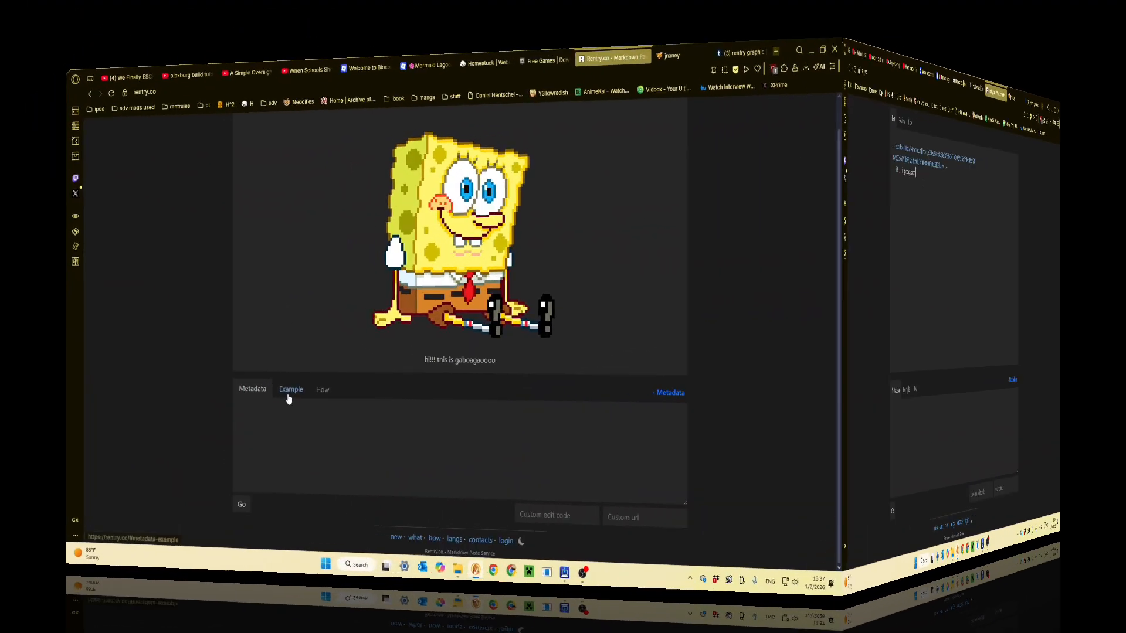
# - Show the metadata example and highlight its page settings from PAGE_TITLE through PAGE_ICON
pyautogui.click(290, 392)
pyautogui.scroll(-3, 299, 392)
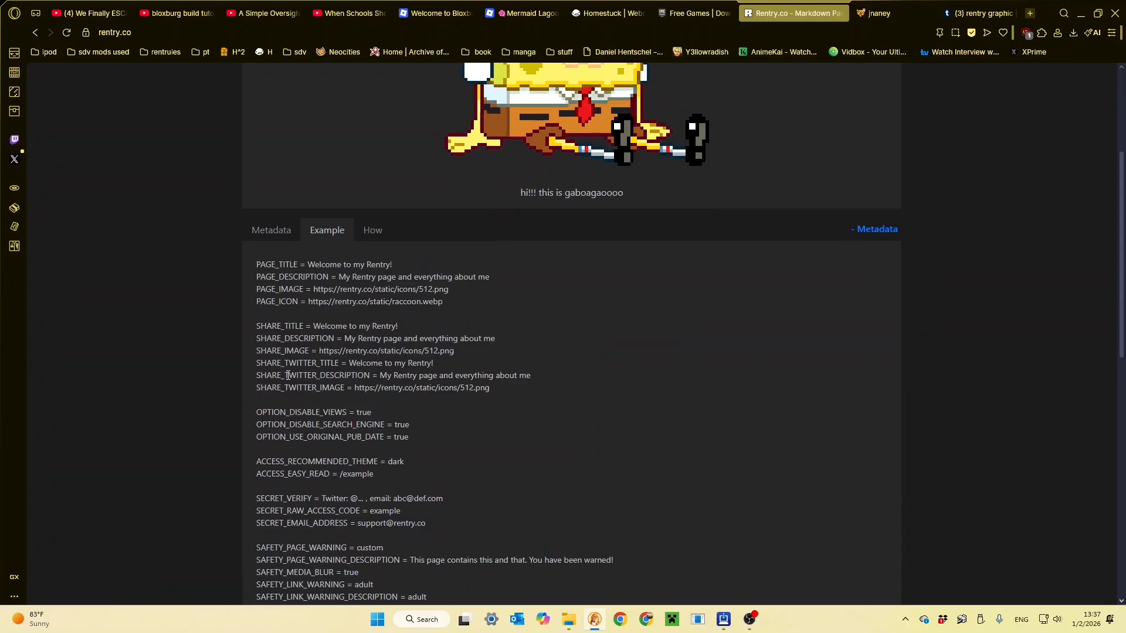
pyautogui.moveTo(450, 301); pyautogui.dragTo(252, 264)
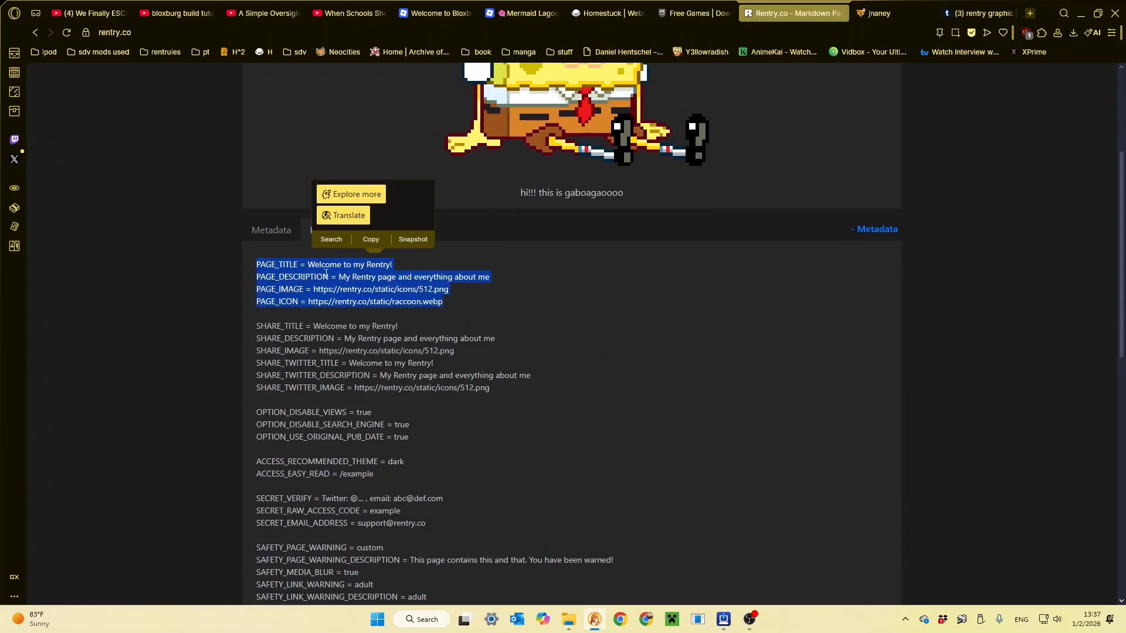
# - Look at the finished rentry.co/appleluver page, return to the metadata example, and highlight PAGE_DESCRIPTION
pyautogui.click(359, 334)
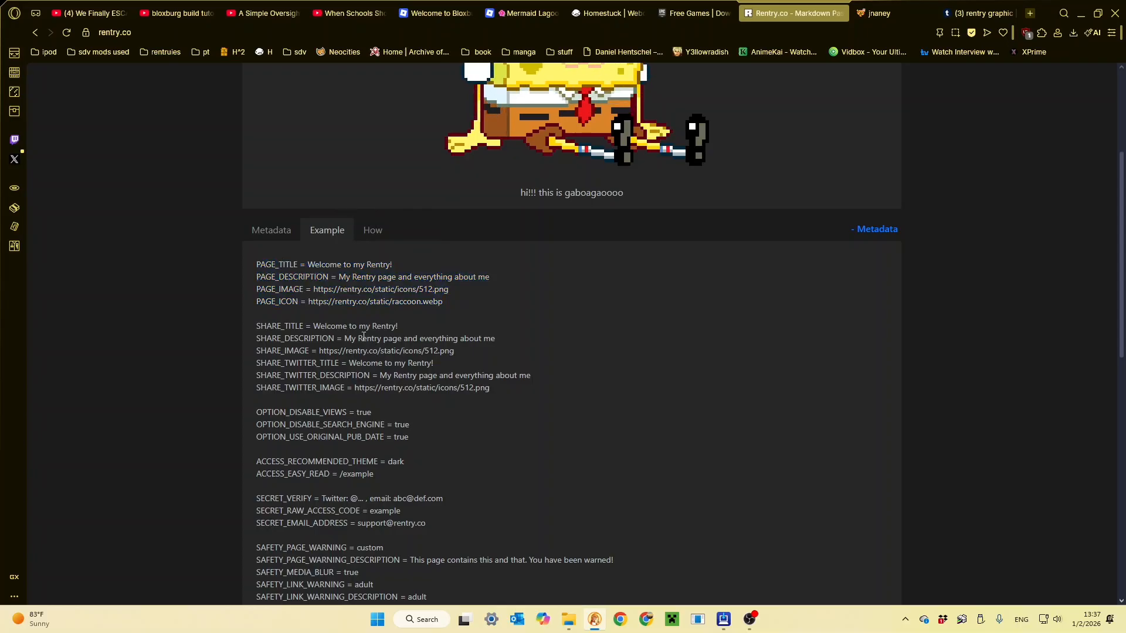
pyautogui.click(871, 15)
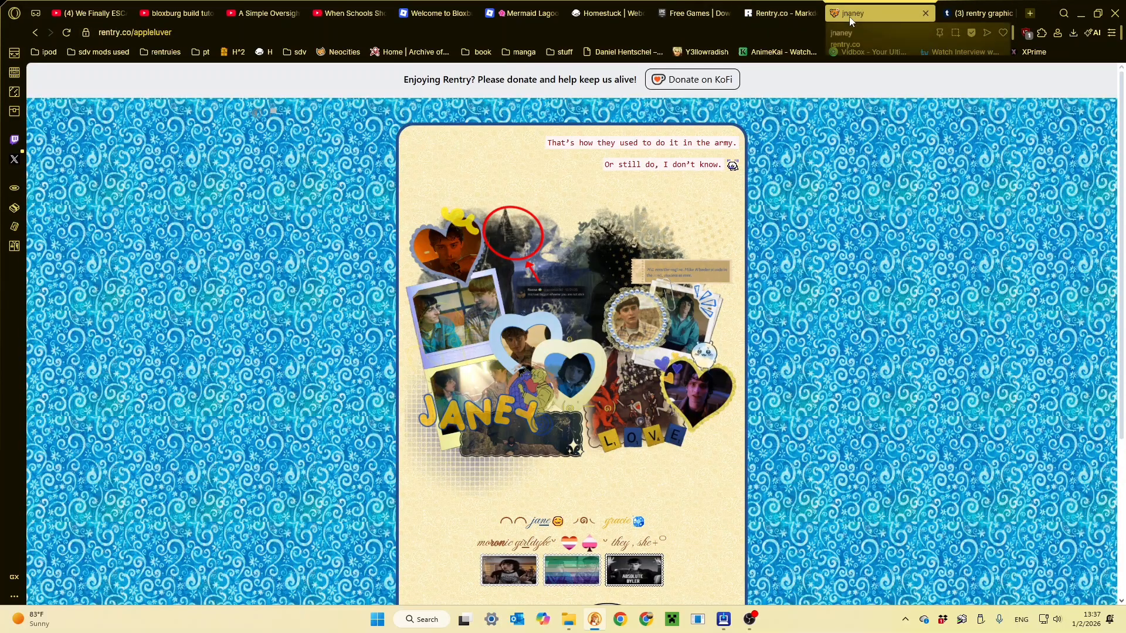
pyautogui.click(788, 13)
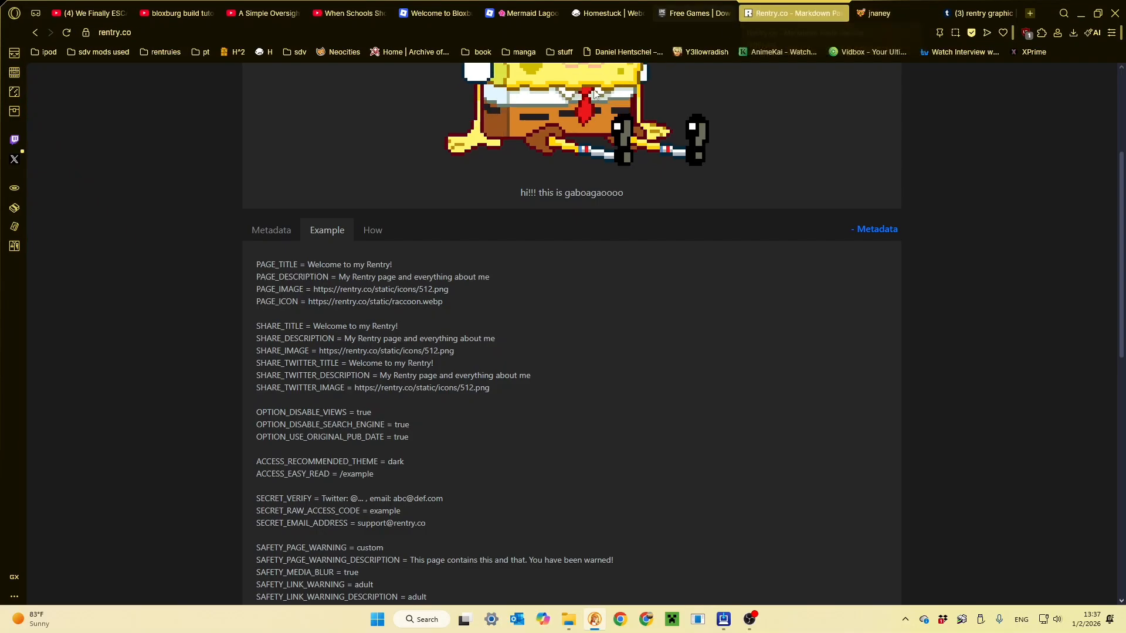
pyautogui.moveTo(256, 278)
pyautogui.mouseDown()
pyautogui.moveTo(339, 277)
pyautogui.moveTo(253, 278)
pyautogui.mouseUp()
pyautogui.click(354, 275)
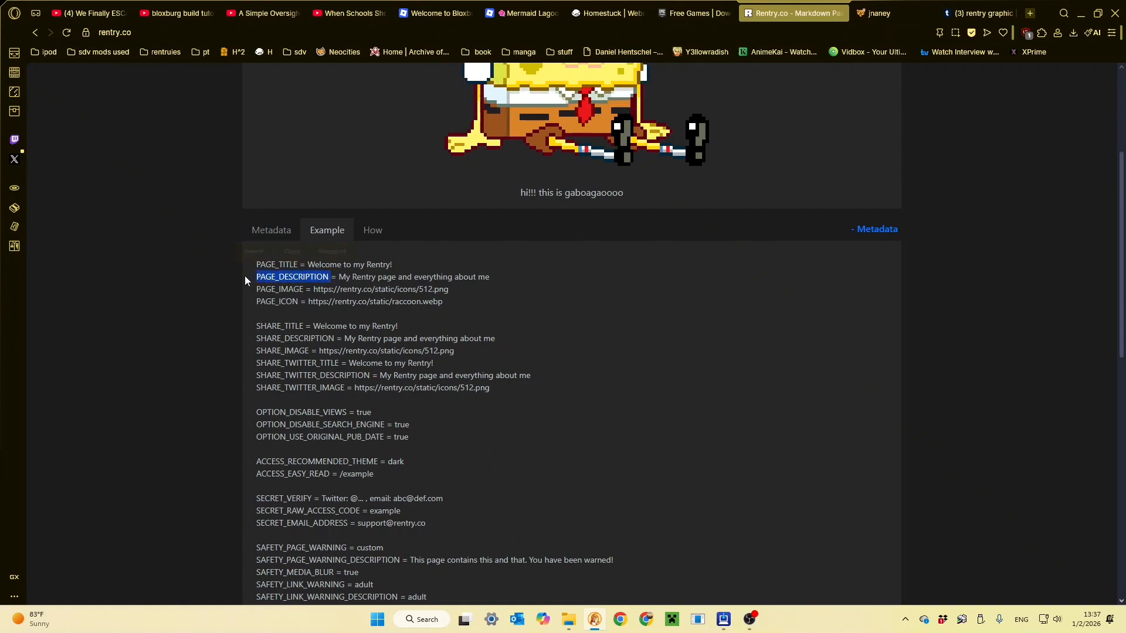
pyautogui.click(750, 624)
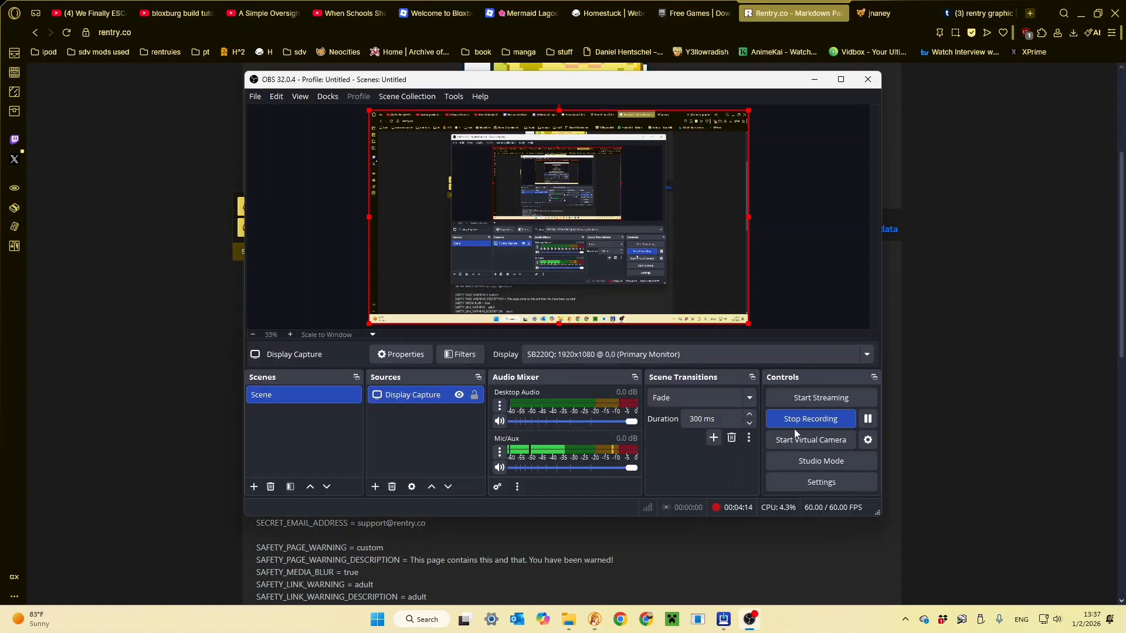
pyautogui.click(867, 418)
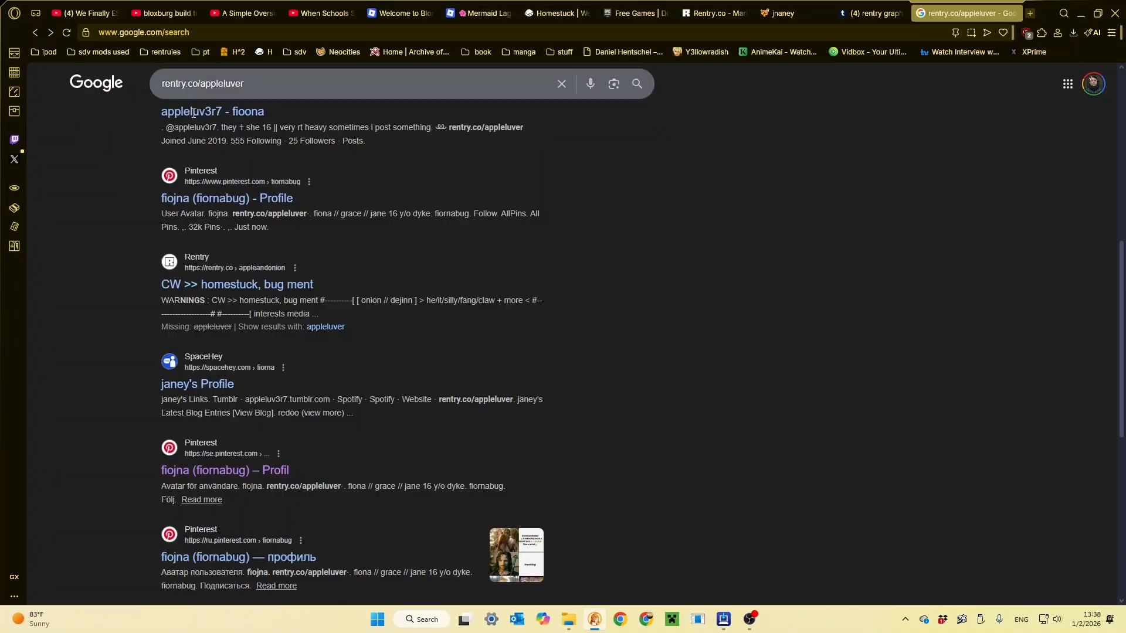
# - Look through the Google results for rentry.co/appleluver, check the finished example page, and return to the metadata example
pyautogui.scroll(8, 354, 234)
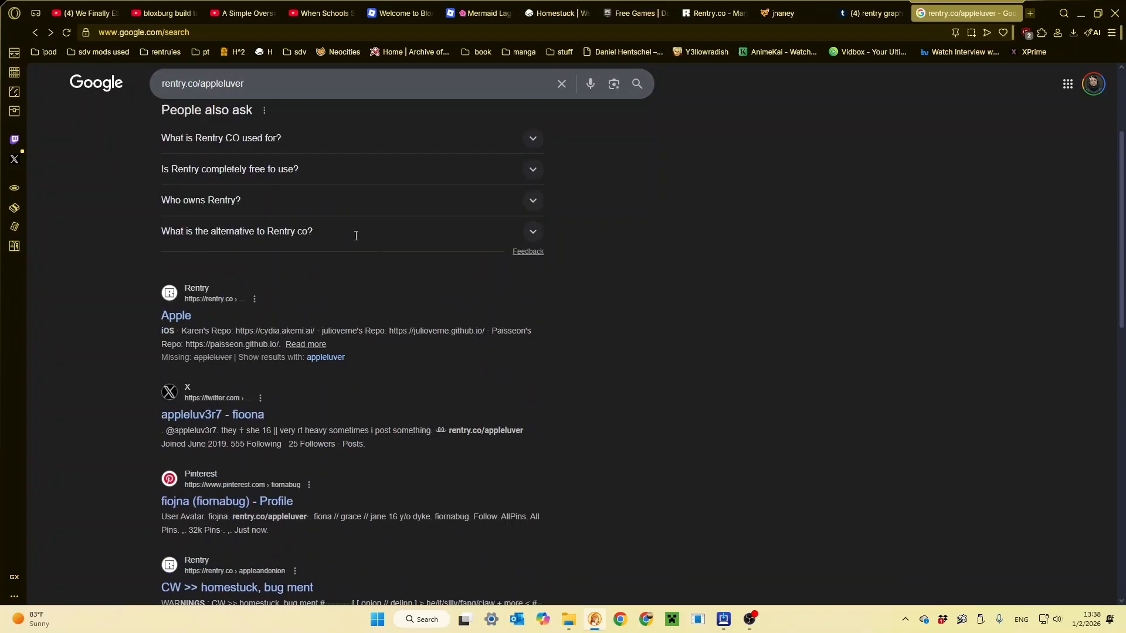
pyautogui.scroll(-5, 306, 259)
pyautogui.scroll(-3, 252, 246)
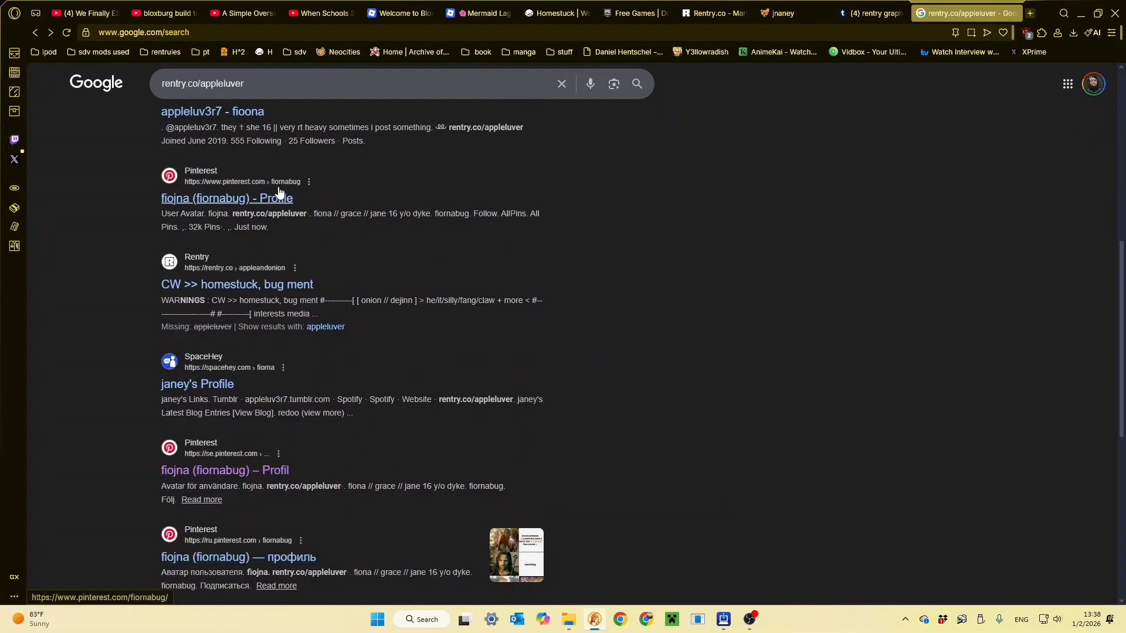
pyautogui.scroll(8, 279, 164)
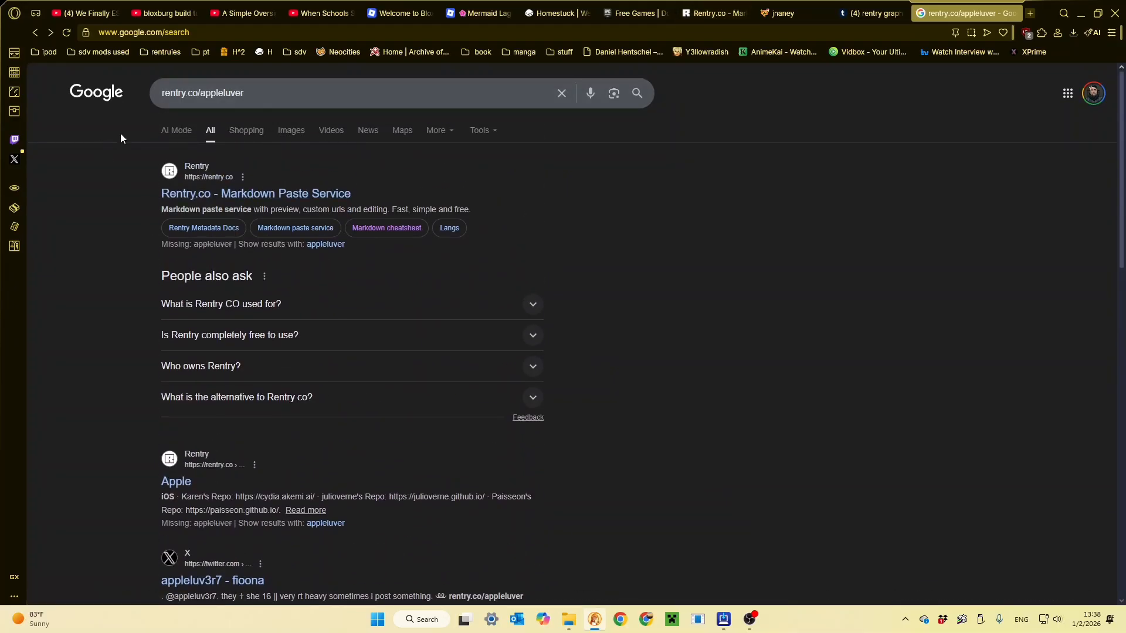
pyautogui.click(789, 6)
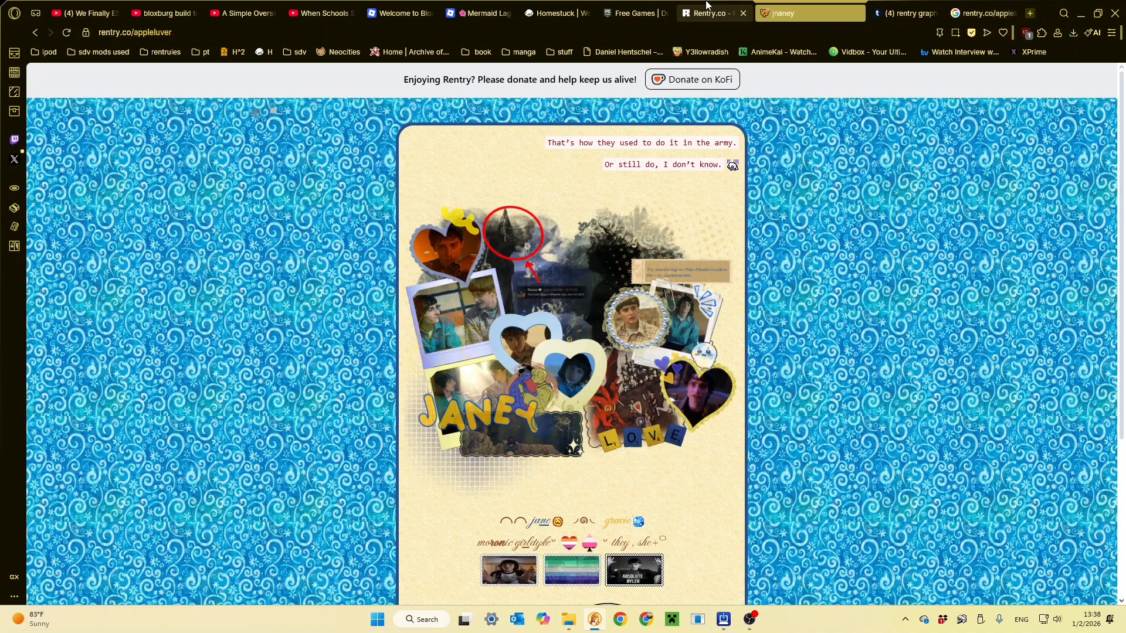
pyautogui.click(715, 13)
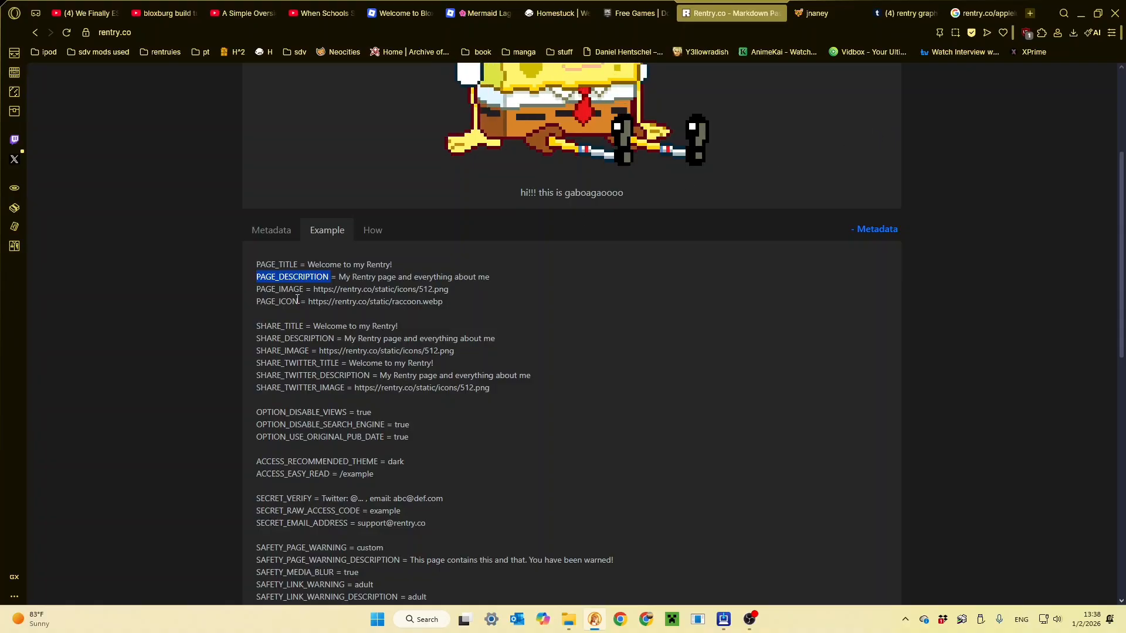
# - Highlight the description under the Rentry.co search result on Google and return to the metadata example
pyautogui.click(997, 12)
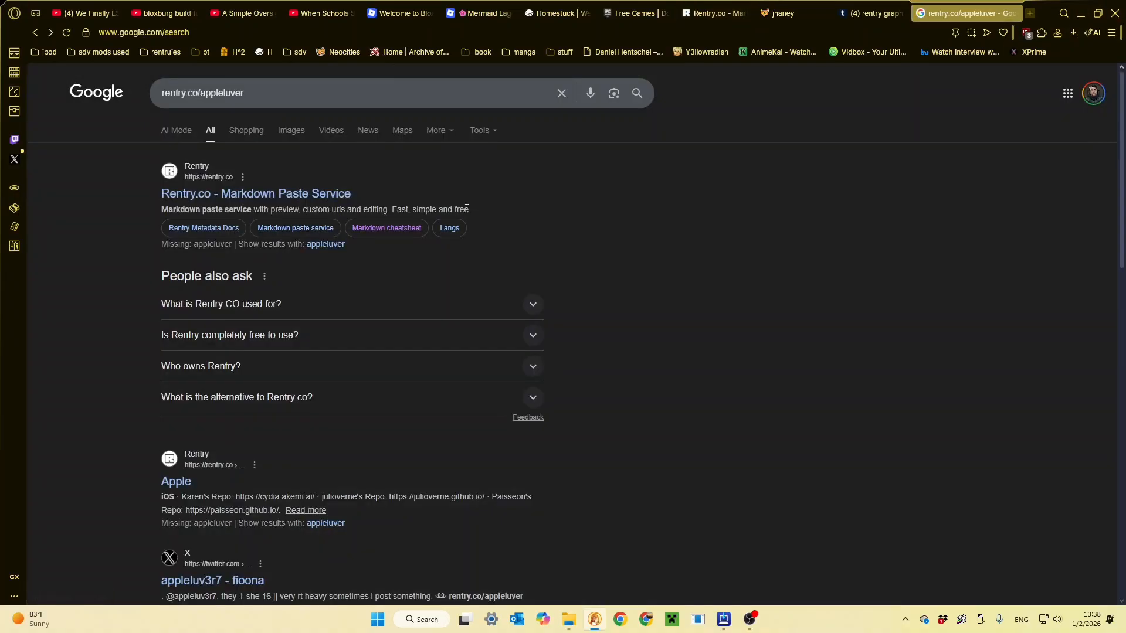
pyautogui.moveTo(472, 210); pyautogui.dragTo(152, 204)
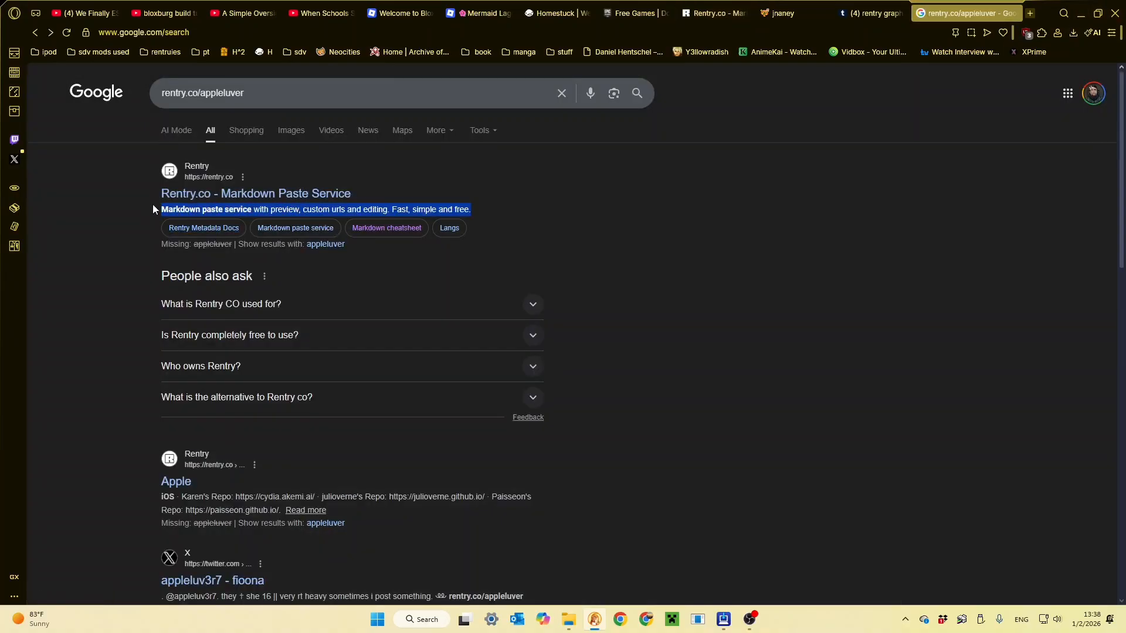
pyautogui.click(694, 146)
pyautogui.click(678, 6)
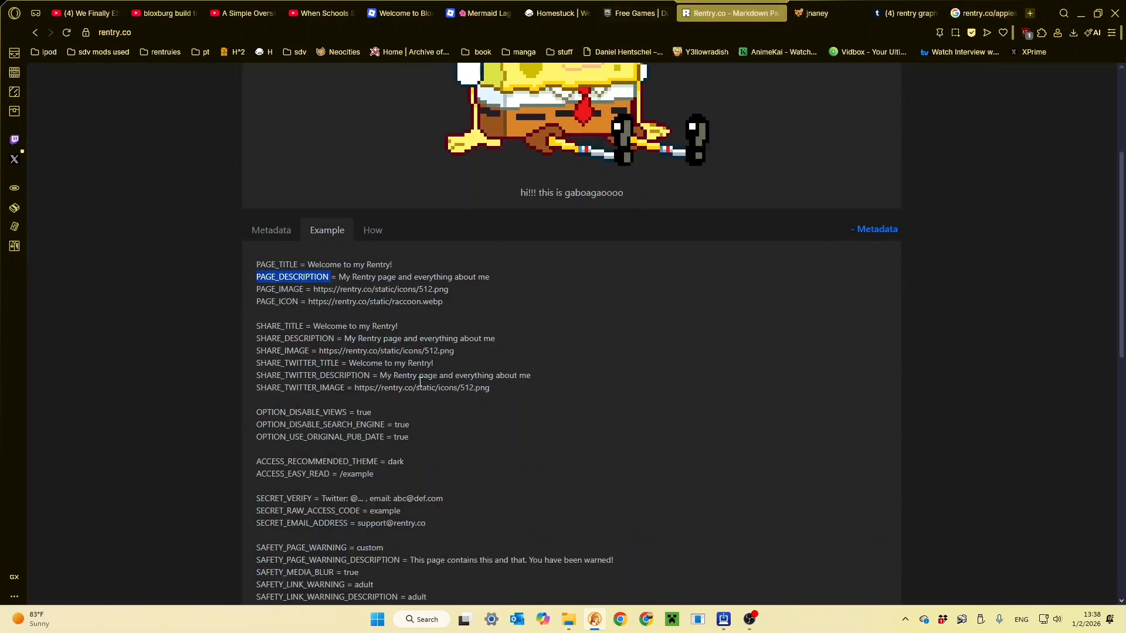
# - Highlight PAGE_IMAGE in the metadata example and compare it with the Google results and the finished example page
pyautogui.moveTo(260, 291); pyautogui.dragTo(288, 288)
pyautogui.click(971, 7)
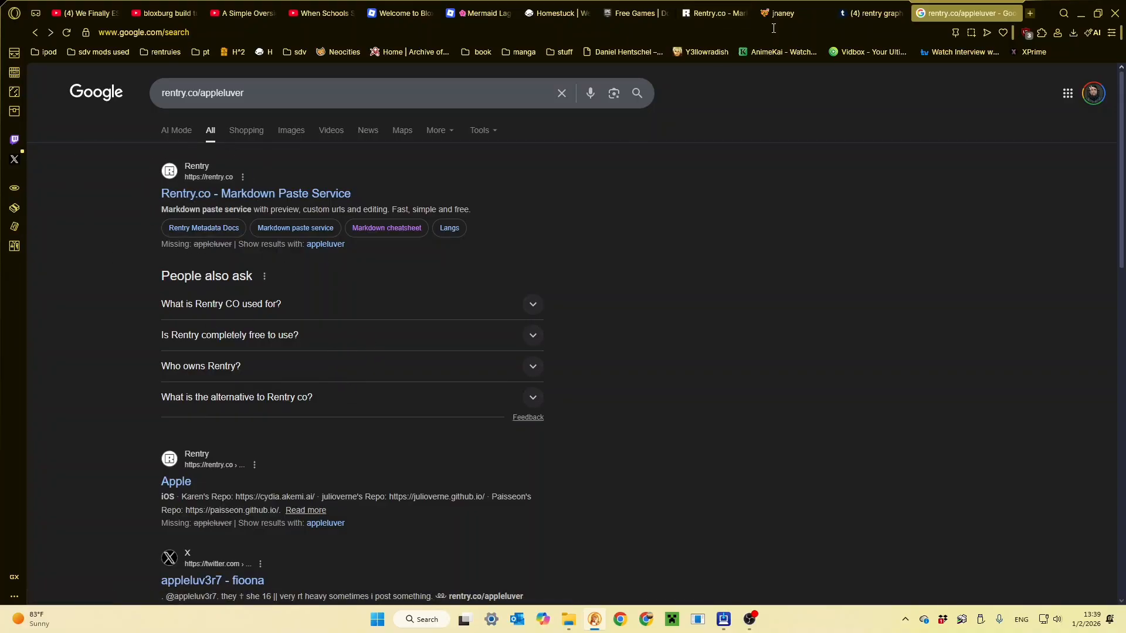
pyautogui.click(705, 3)
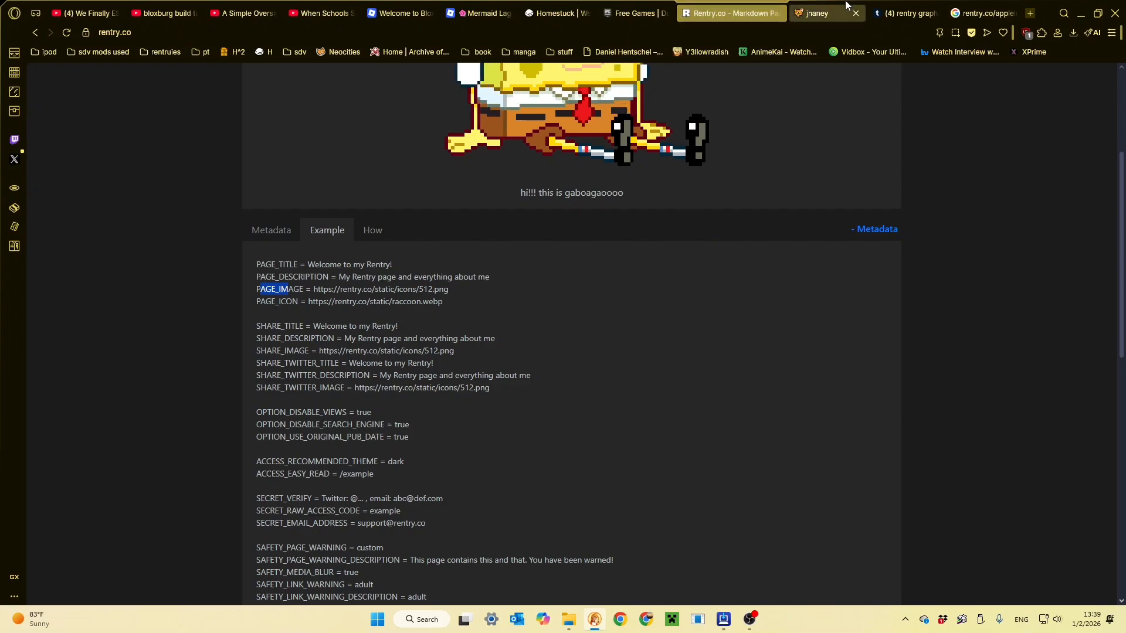
pyautogui.click(801, 13)
pyautogui.click(985, 13)
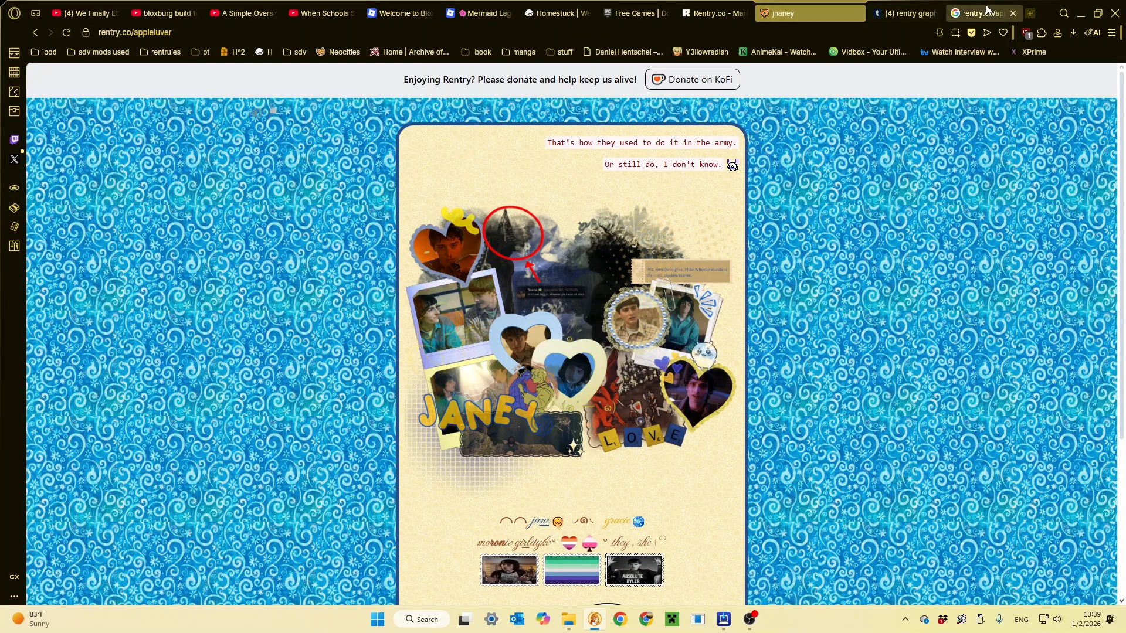
pyautogui.click(715, 13)
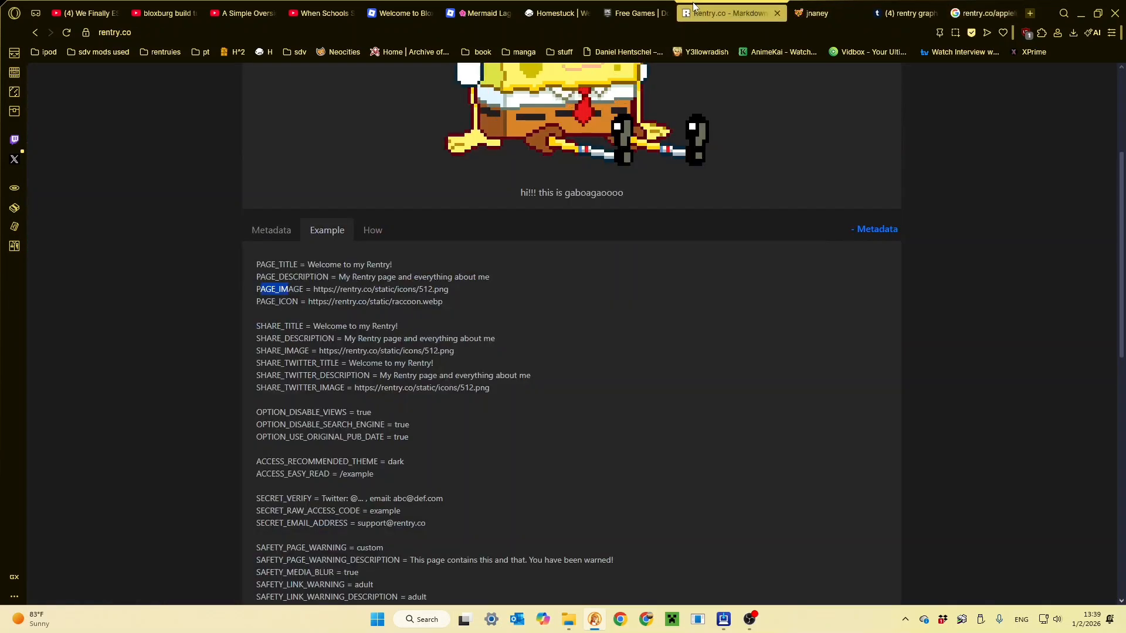
# - Highlight the share settings from SHARE_TITLE through SHARE_TWITTER_IMAGE, and the page settings above them, in the metadata example
pyautogui.moveTo(255, 323)
pyautogui.mouseDown()
pyautogui.moveTo(379, 328)
pyautogui.moveTo(506, 398)
pyautogui.moveTo(247, 329)
pyautogui.mouseUp()
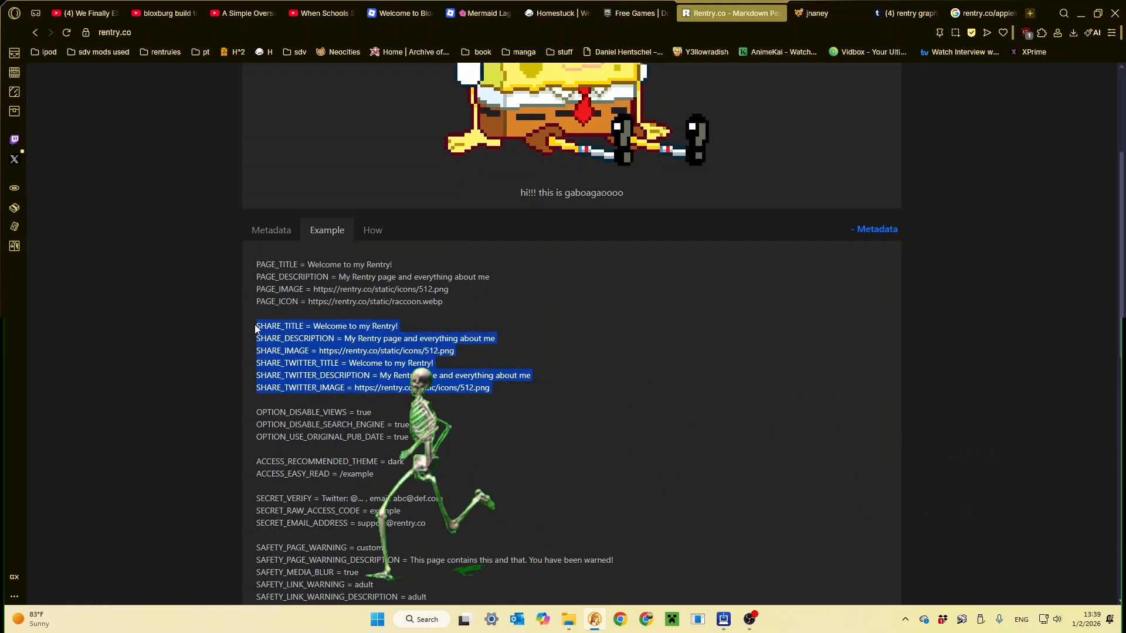
pyautogui.click(478, 364)
pyautogui.moveTo(495, 352); pyautogui.dragTo(251, 263)
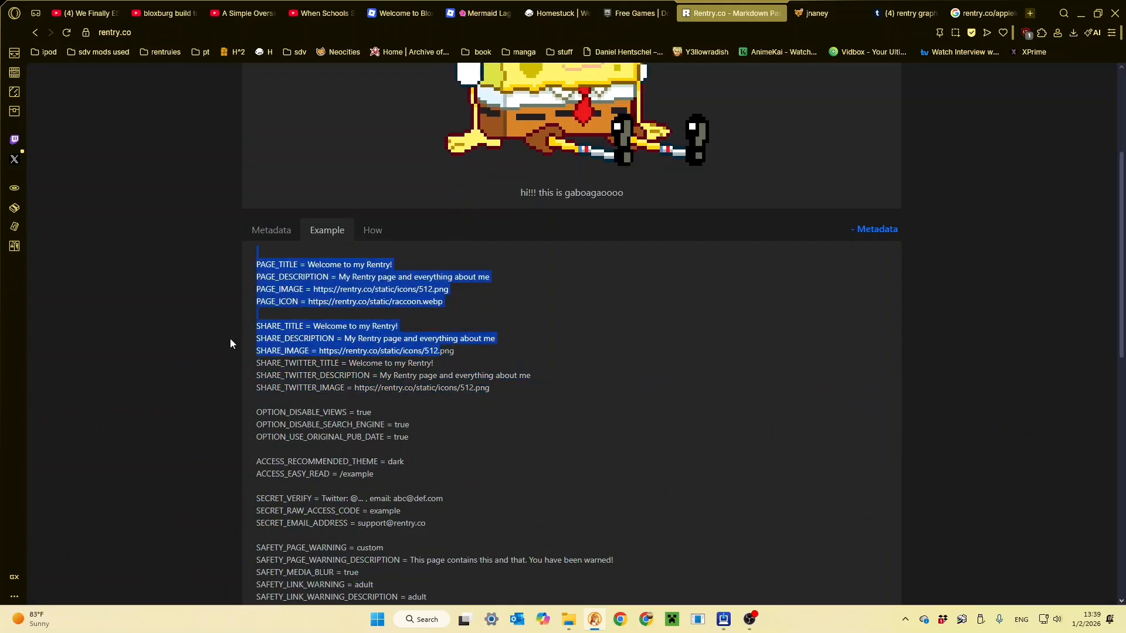
pyautogui.click(324, 364)
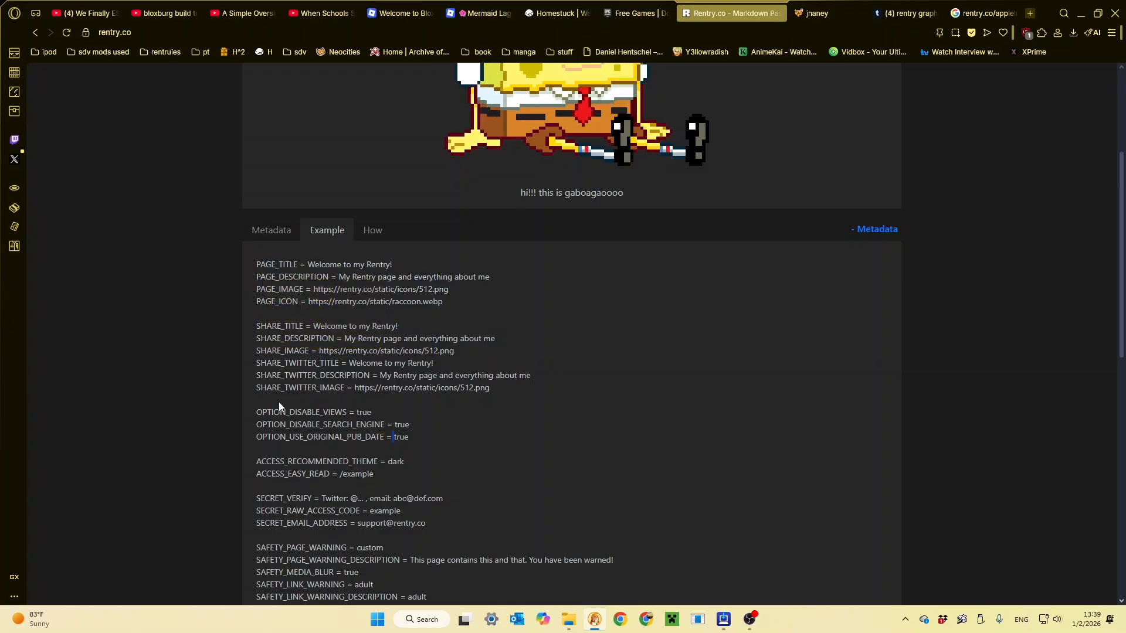
# - Highlight the OPTION settings and the ACCESS_RECOMMENDED_THEME line in the metadata example
pyautogui.moveTo(258, 400); pyautogui.dragTo(417, 463)
pyautogui.click(297, 444)
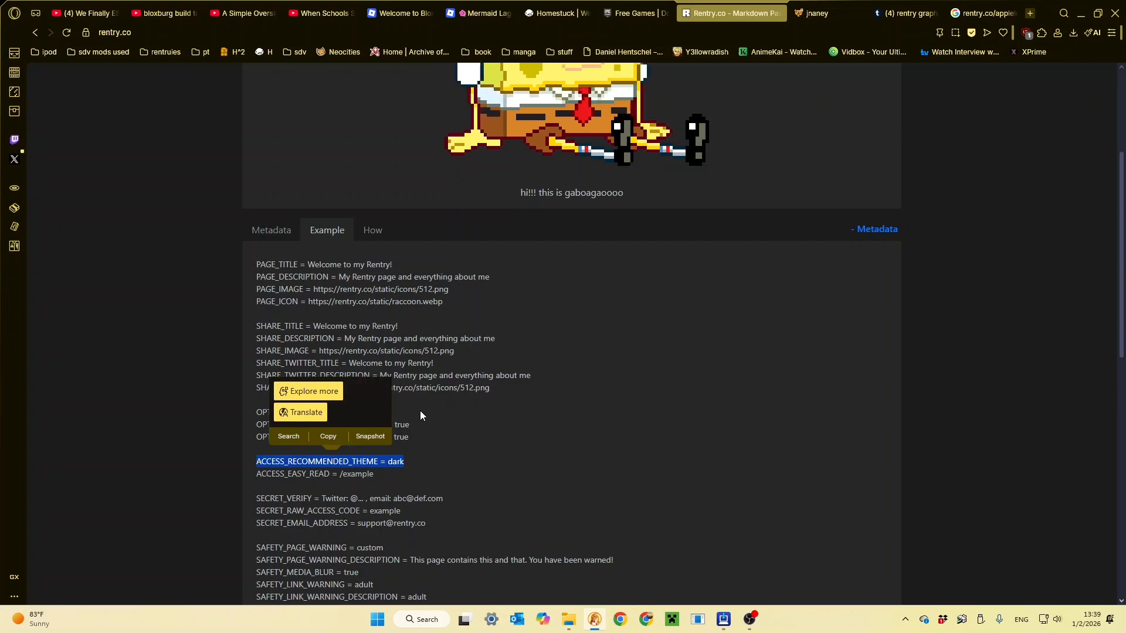
pyautogui.click(441, 460)
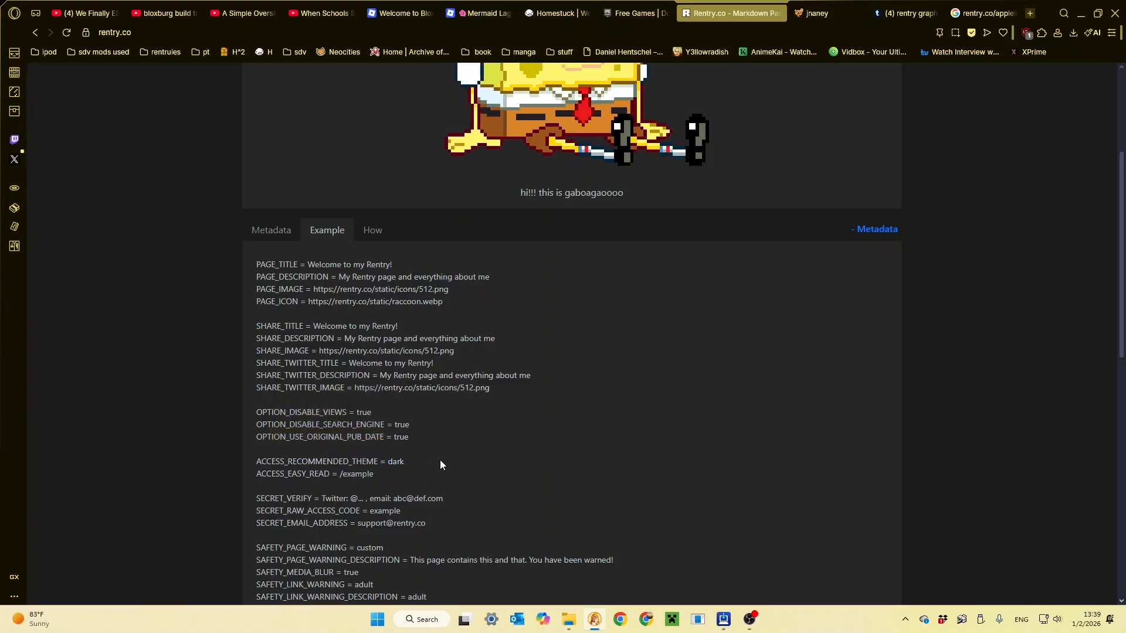
# - Highlight the safety settings from SAFETY_PAGE_WARNING through SAFETY_PAGE_FLAG in the metadata example
pyautogui.scroll(-3, 399, 475)
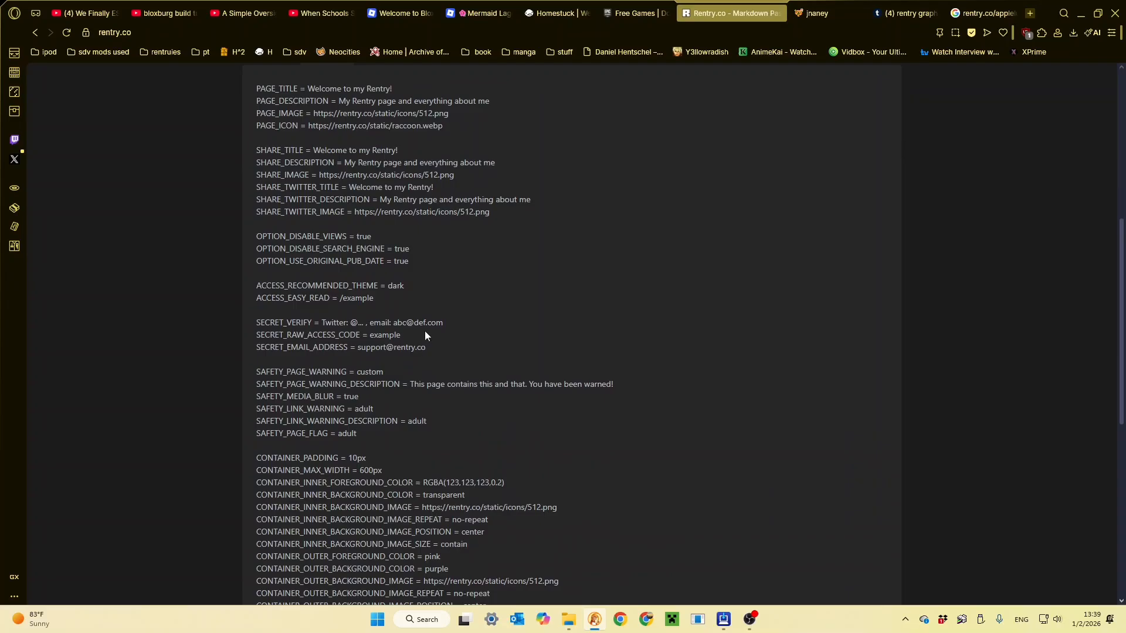
pyautogui.moveTo(254, 372); pyautogui.dragTo(494, 405)
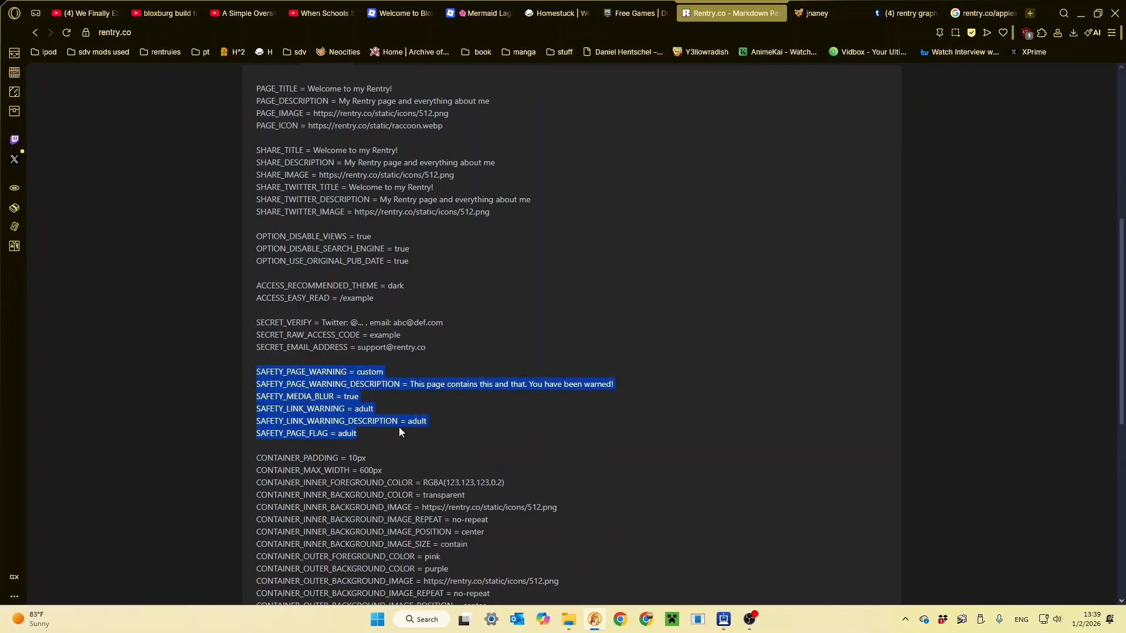
pyautogui.click(423, 427)
# - Examine the CONTAINER and CONTENT settings in the lower part of the metadata example
pyautogui.scroll(-2, 410, 426)
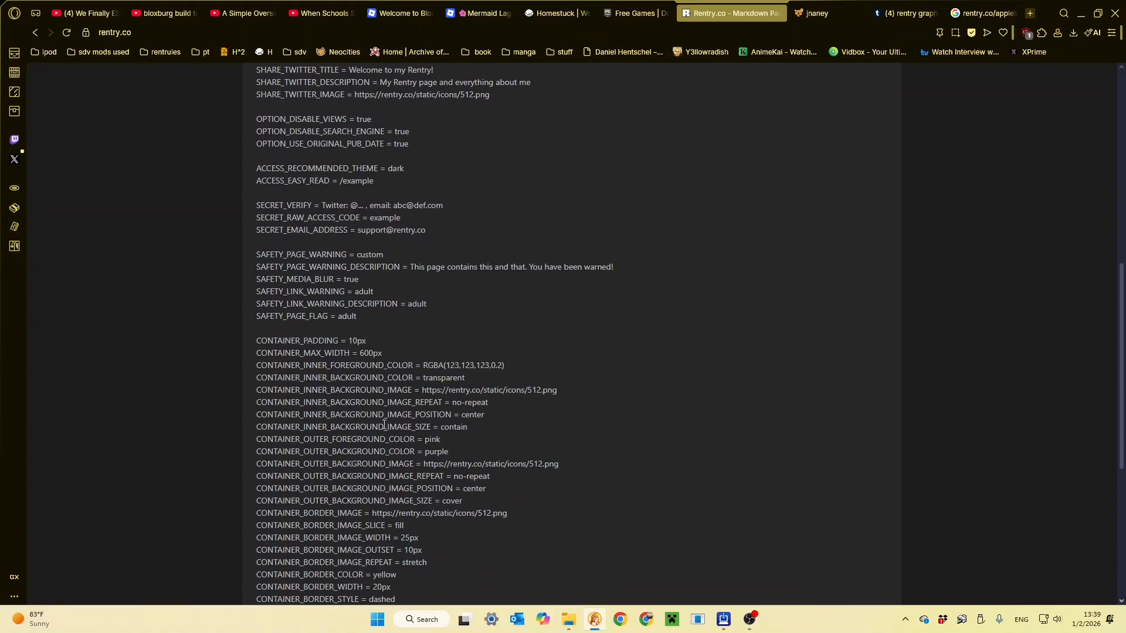
pyautogui.scroll(-4, 393, 437)
pyautogui.moveTo(396, 415); pyautogui.dragTo(352, 378)
pyautogui.click(396, 498)
pyautogui.scroll(-2, 395, 500)
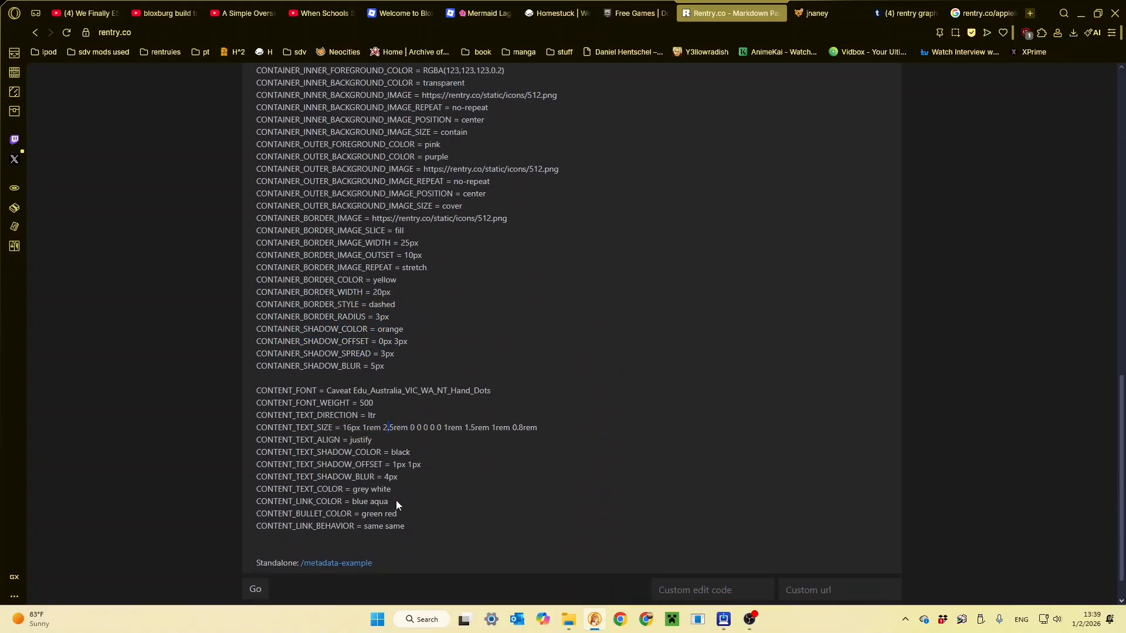
pyautogui.moveTo(420, 496); pyautogui.dragTo(253, 307)
pyautogui.scroll(5, 258, 358)
pyautogui.click(393, 298)
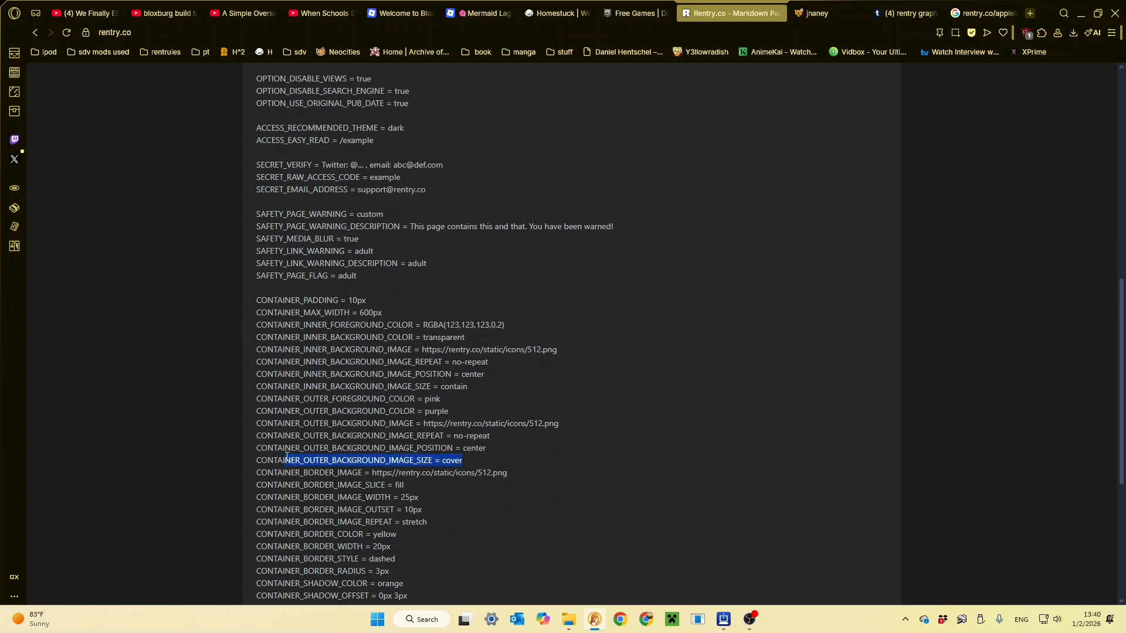
# - Copy the CONTAINER_OUTER_BACKGROUND_IMAGE, REPEAT, POSITION and SIZE lines from the example and paste them into the page's own metadata
pyautogui.moveTo(286, 456); pyautogui.dragTo(266, 395)
pyautogui.click(389, 398)
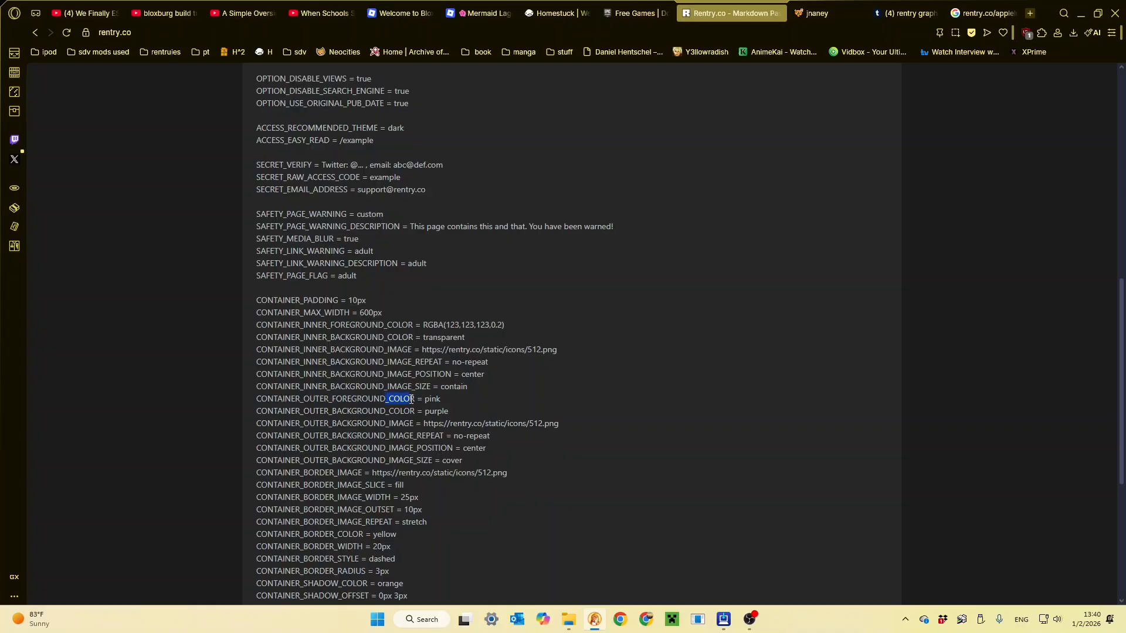
pyautogui.moveTo(393, 423); pyautogui.dragTo(256, 425)
pyautogui.hotkey('ctrl', 'c')
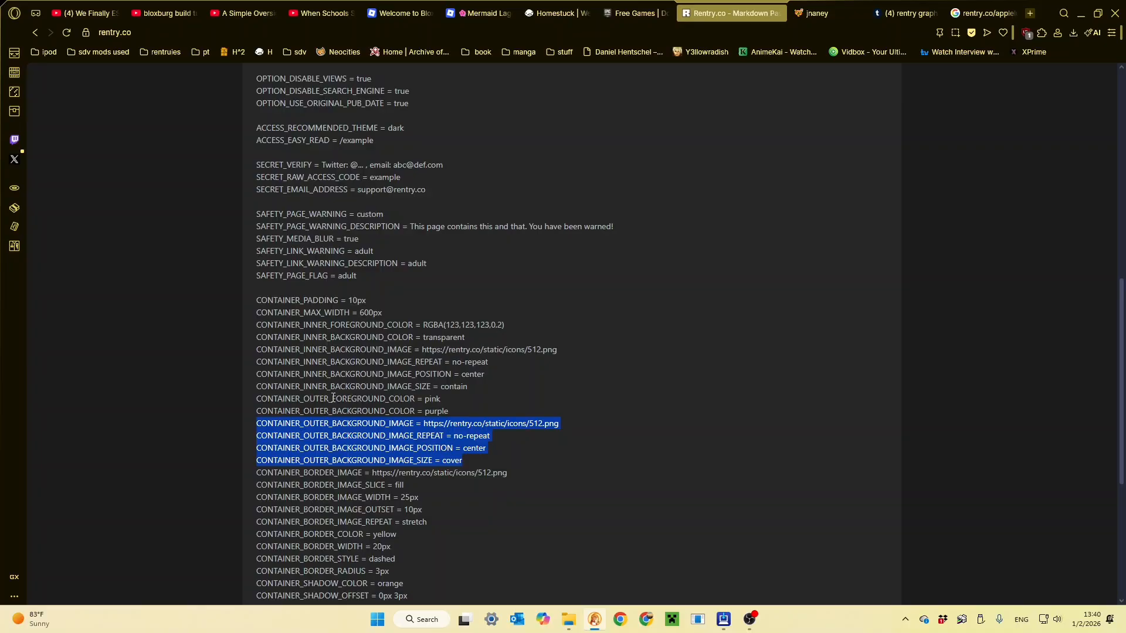
pyautogui.scroll(4, 333, 399)
pyautogui.click(280, 124)
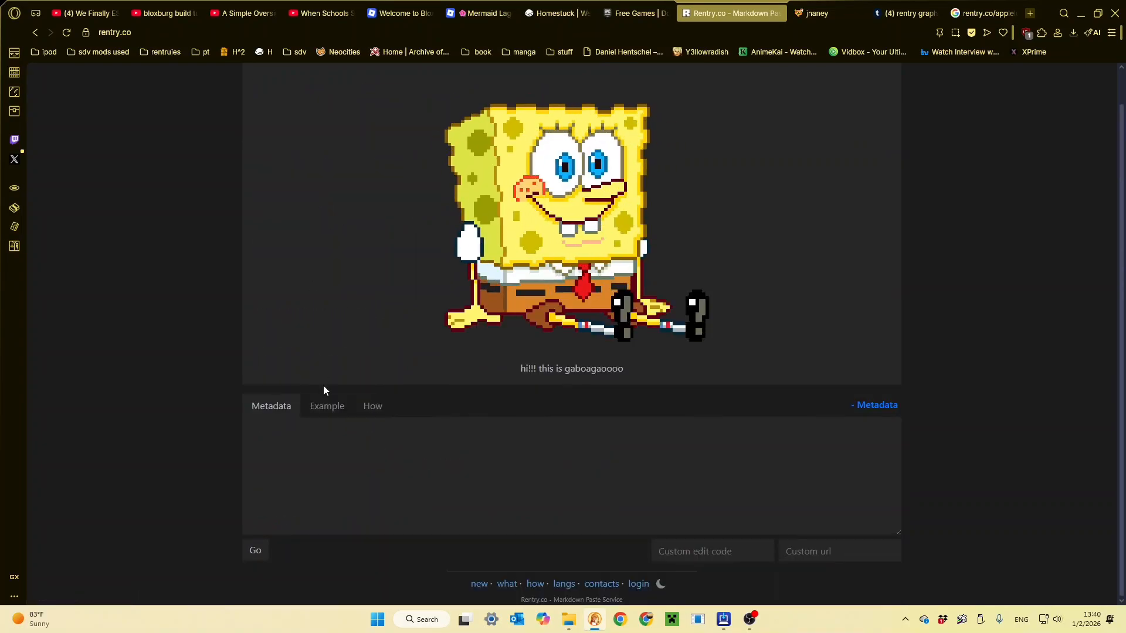
pyautogui.click(327, 443)
pyautogui.hotkey('ctrl', 'v')
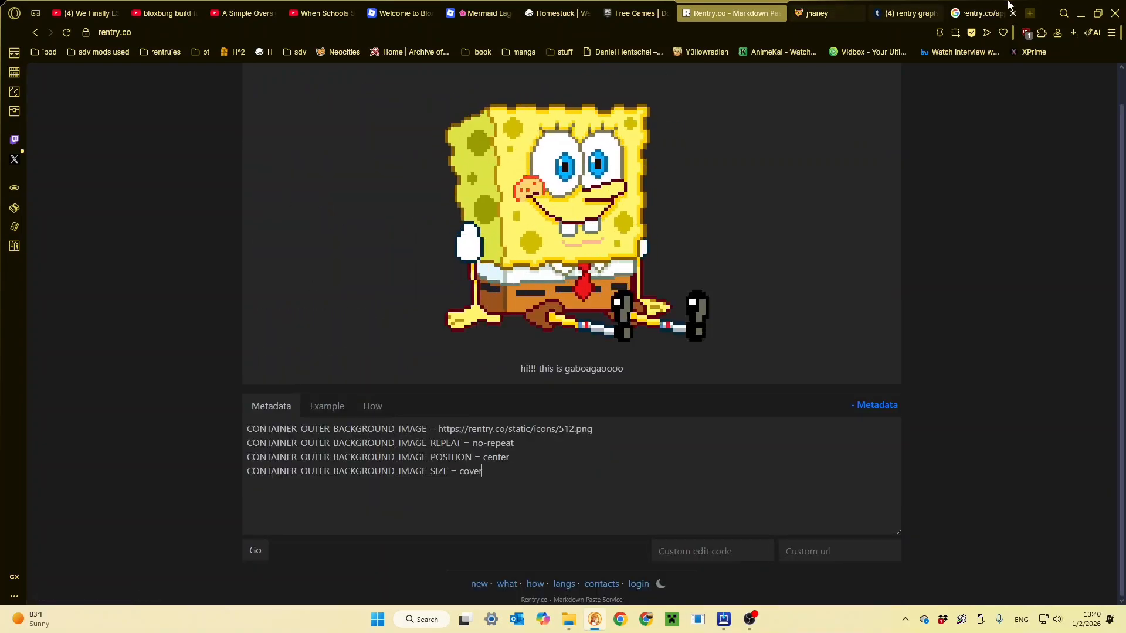
pyautogui.click(753, 623)
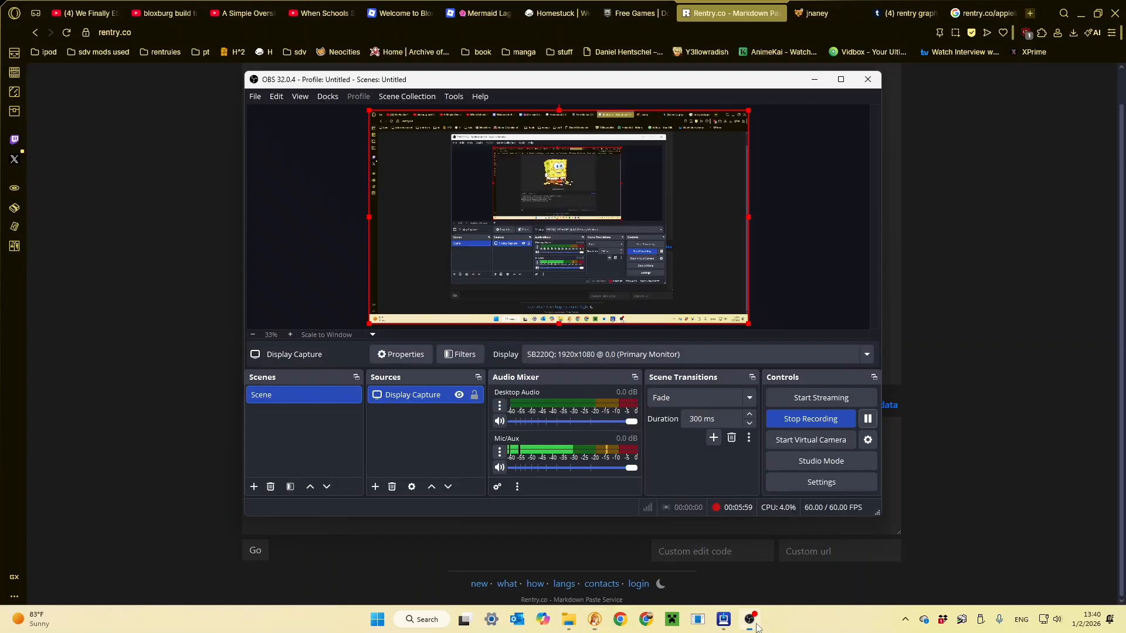
pyautogui.click(869, 424)
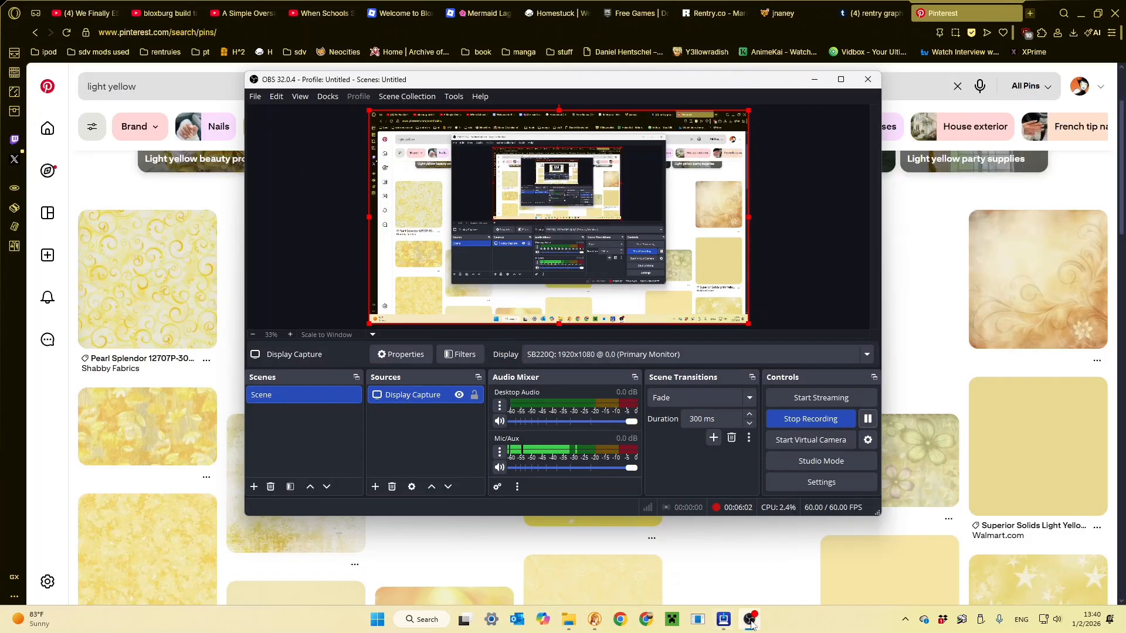
pyautogui.click(752, 622)
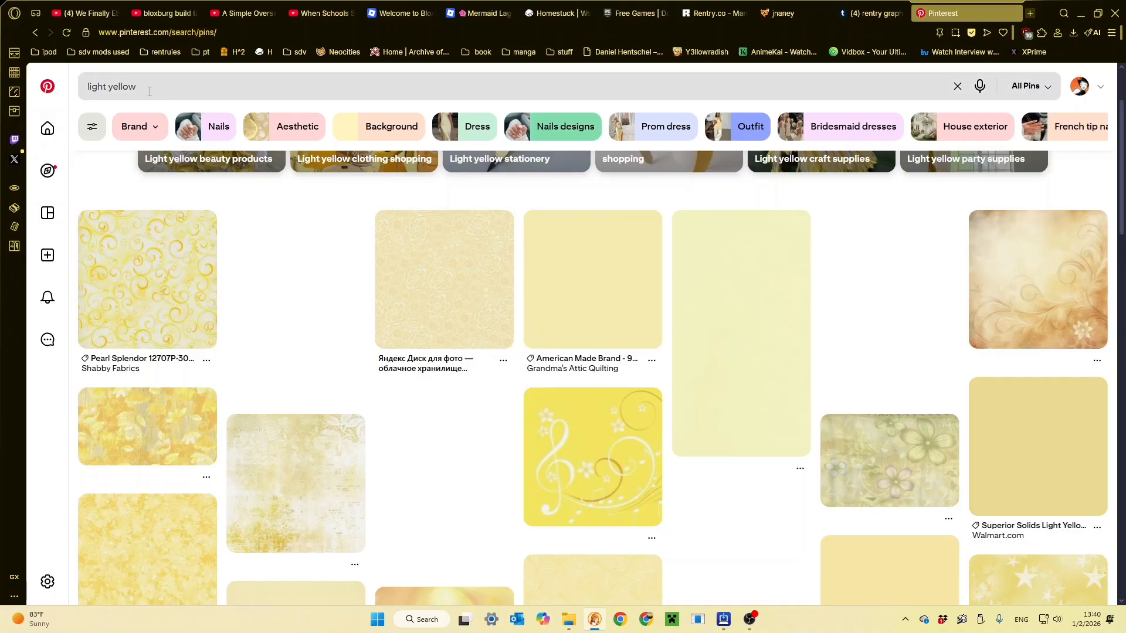
# - Open the yellow mosaic tile pin from the light yellow Pinterest results and copy its image address
pyautogui.click(112, 87)
pyautogui.click(287, 526)
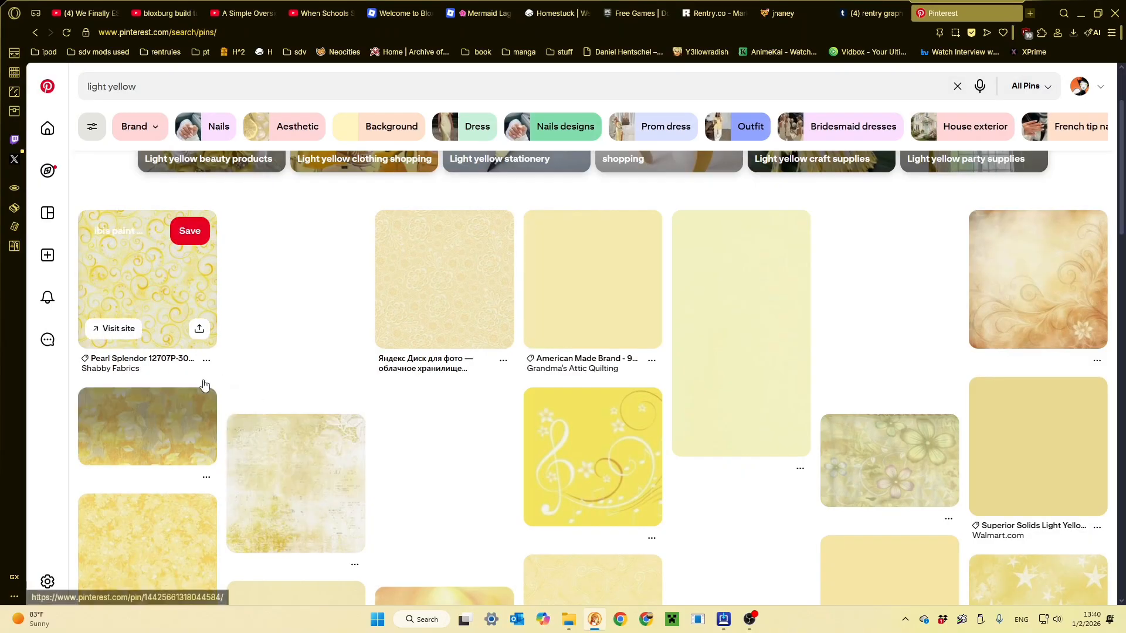
pyautogui.scroll(-2, 343, 385)
pyautogui.scroll(-6, 344, 388)
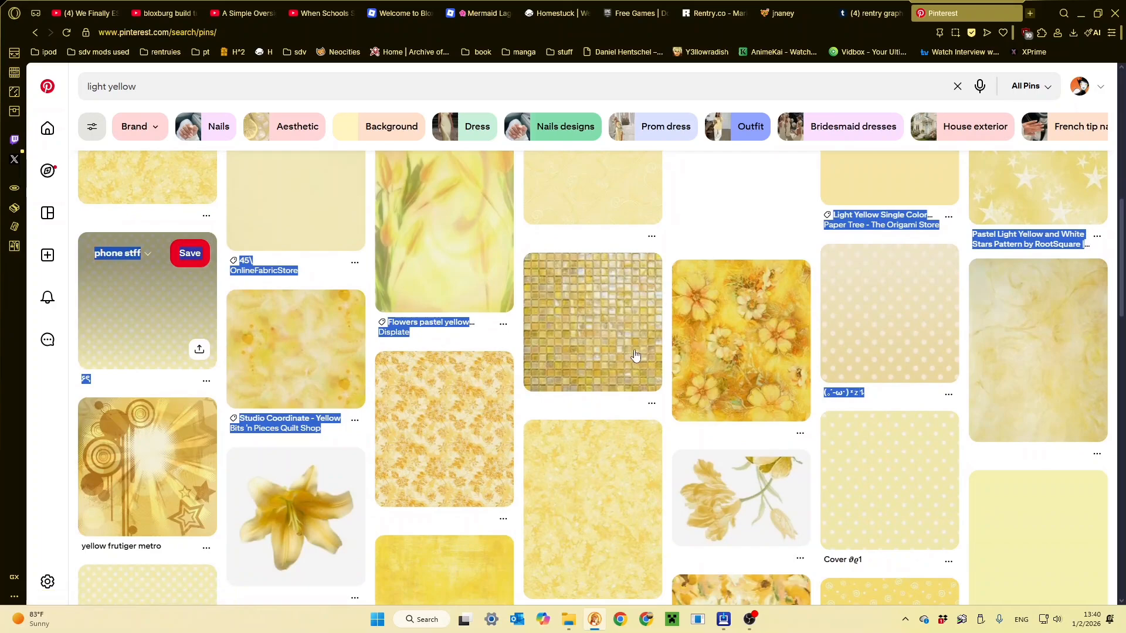
pyautogui.click(585, 340)
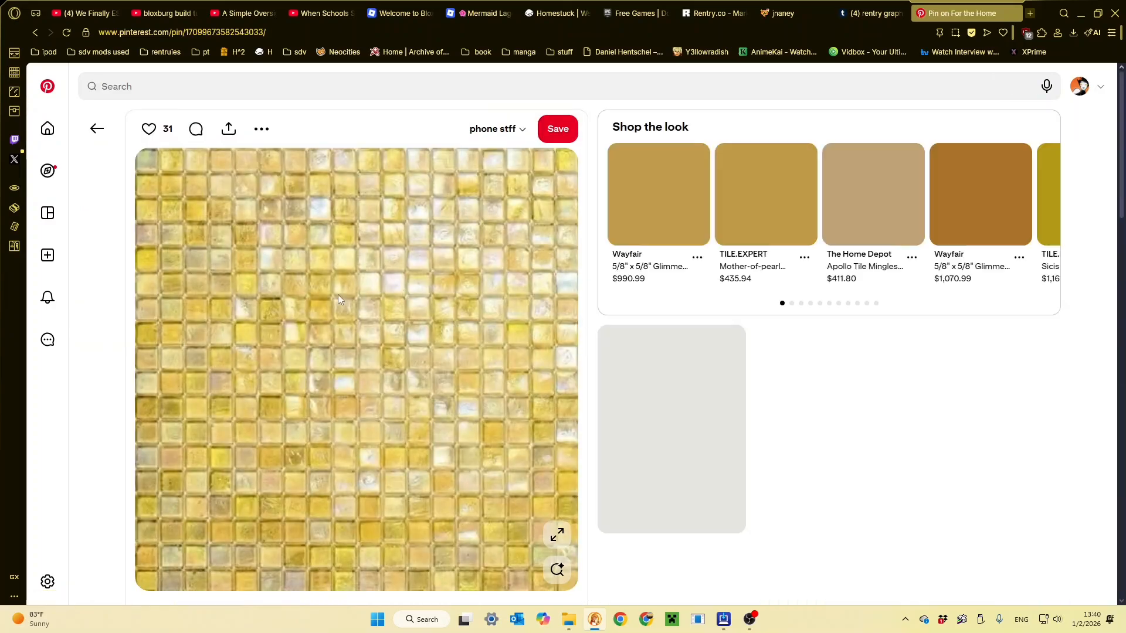
pyautogui.rightClick(292, 255)
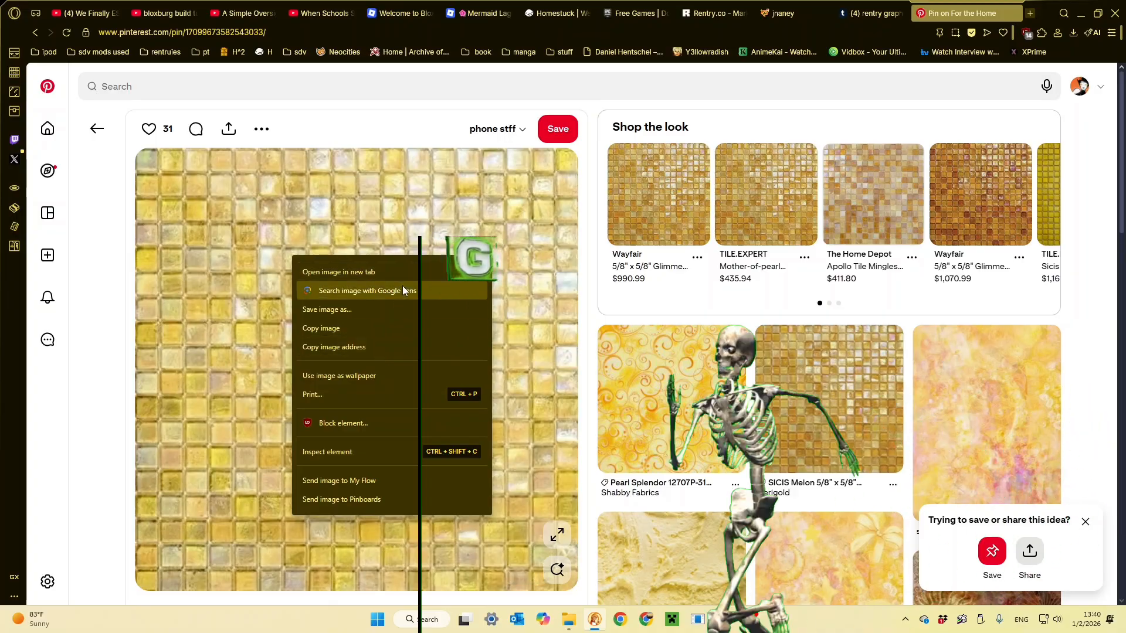
pyautogui.click(367, 346)
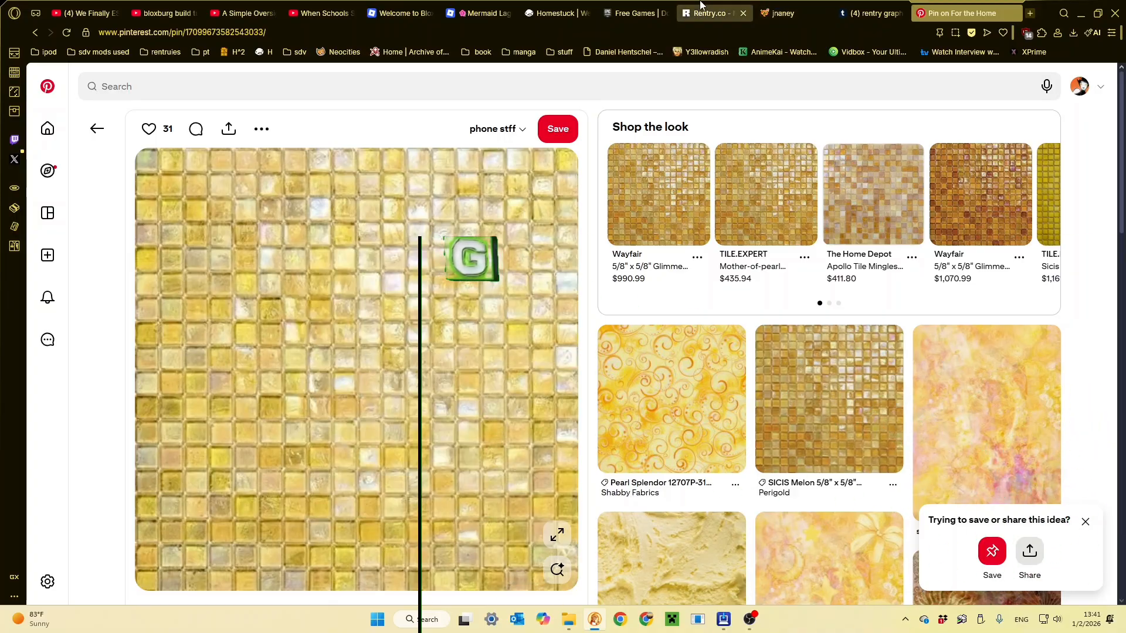
# - Return to Rentry, replace the CONTAINER_OUTER_BACKGROUND_IMAGE URL with the copied tile image address, and preview the page
pyautogui.click(716, 13)
pyautogui.moveTo(592, 429); pyautogui.dragTo(442, 429)
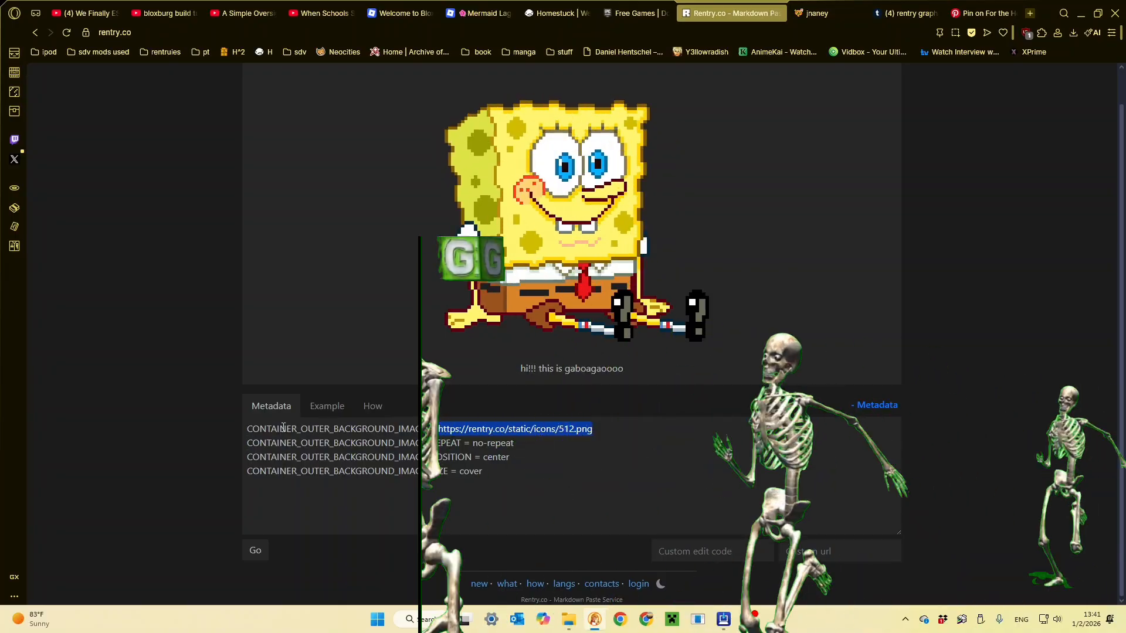
pyautogui.hotkey('ctrl', 'v')
pyautogui.scroll(2, 366, 271)
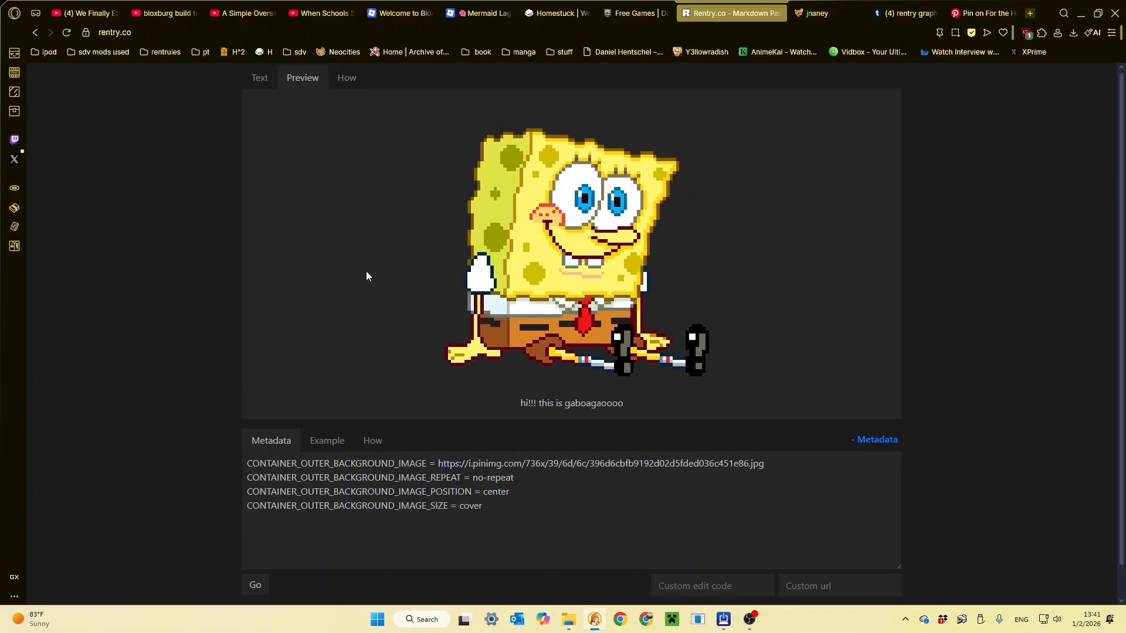
pyautogui.click(261, 80)
pyautogui.click(303, 82)
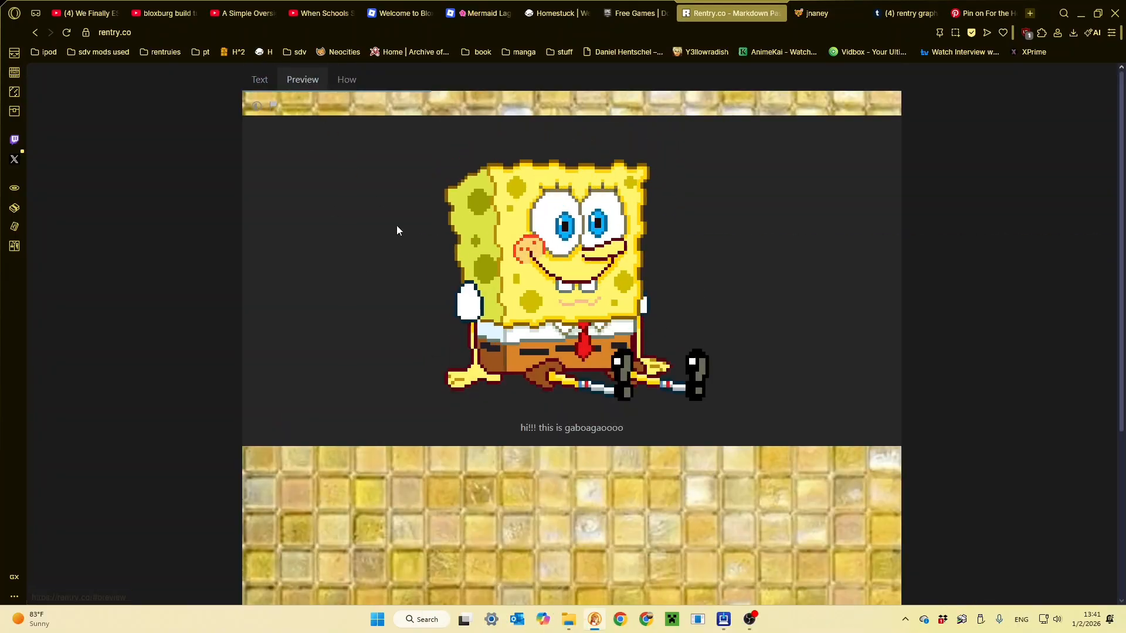
pyautogui.scroll(-1, 447, 314)
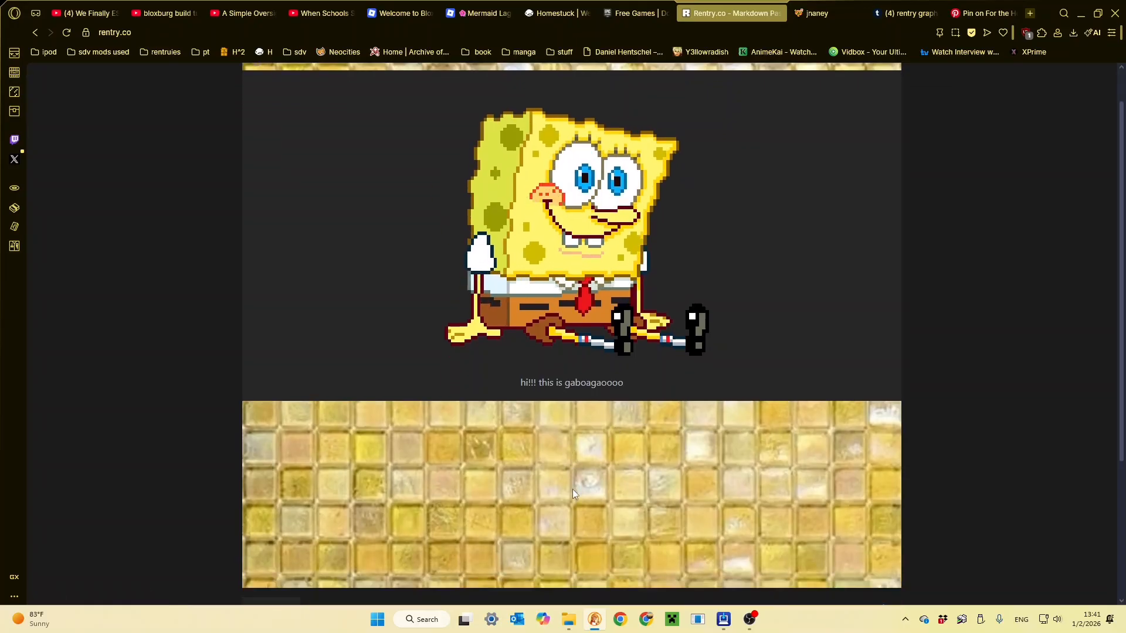
pyautogui.scroll(1, 381, 253)
# - Set CONTAINER_OUTER_BACKGROUND_IMAGE_REPEAT to round and check the page preview
pyautogui.click(260, 80)
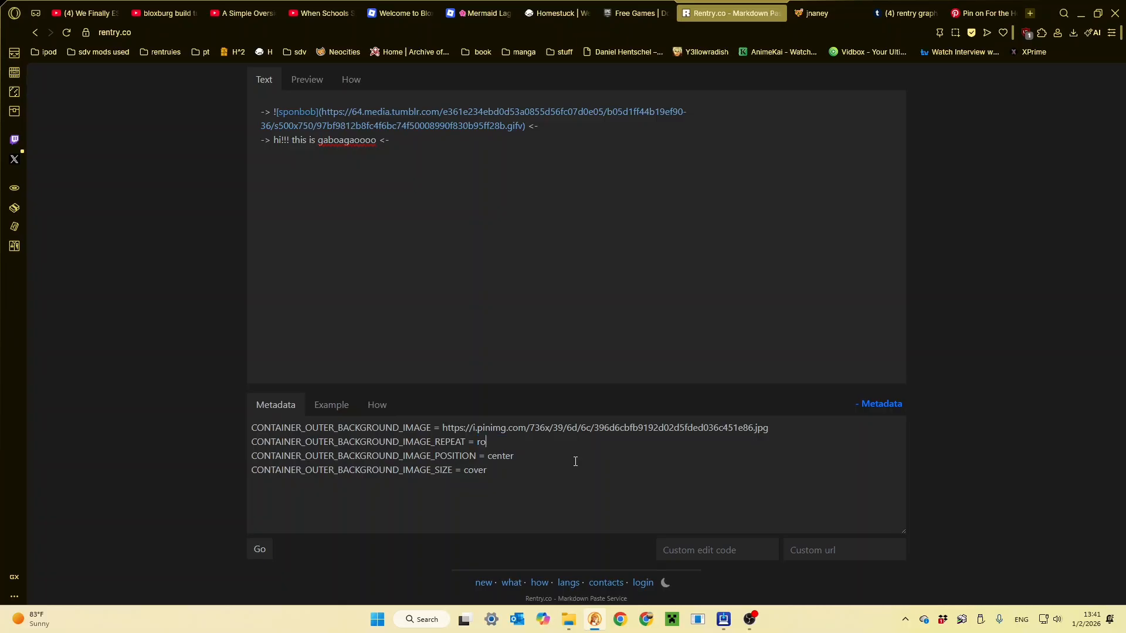
pyautogui.click(304, 82)
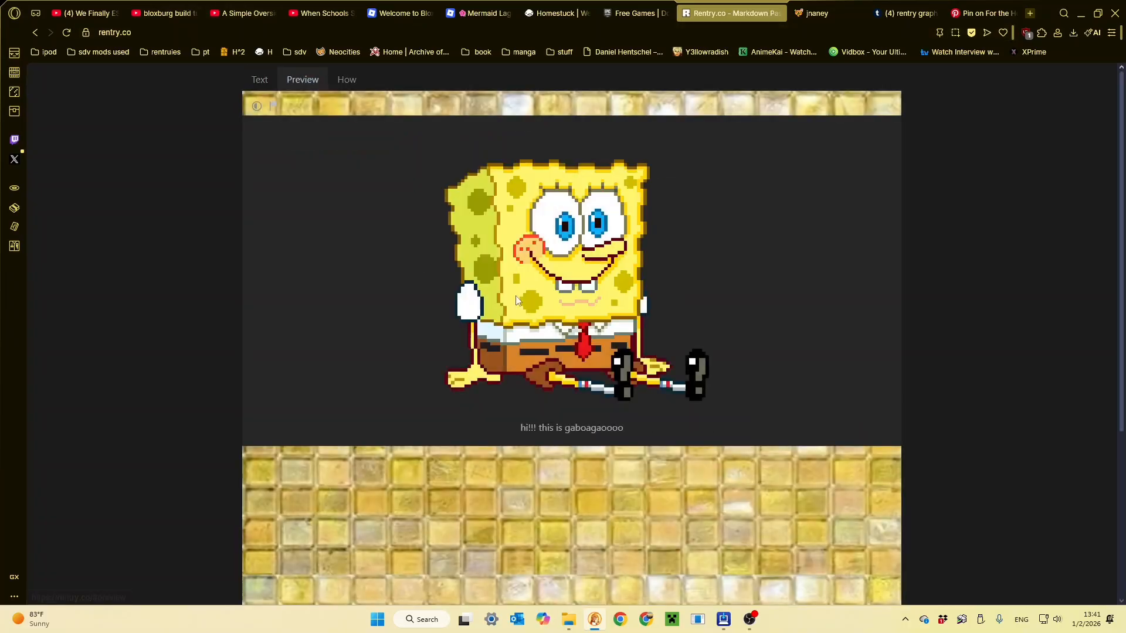
pyautogui.click(258, 81)
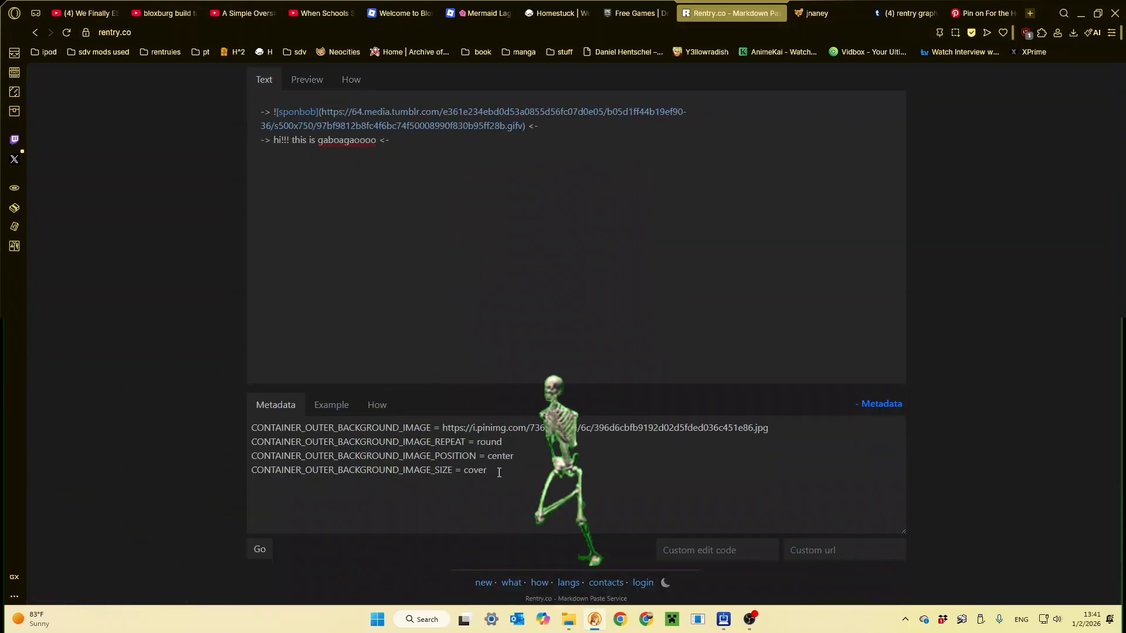
# - Try CONTAINER_OUTER_BACKGROUND_IMAGE_SIZE at 50px and inspect the tiled background in the preview
pyautogui.moveTo(492, 457)
pyautogui.mouseDown()
pyautogui.moveTo(517, 457)
pyautogui.moveTo(341, 457)
pyautogui.moveTo(486, 459)
pyautogui.mouseUp()
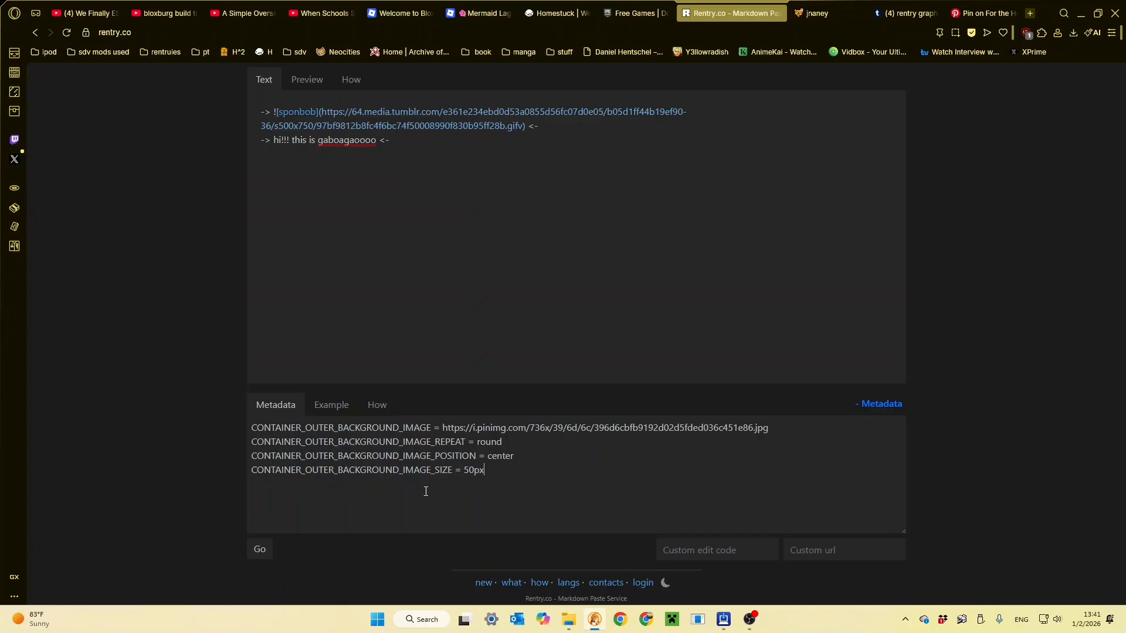
pyautogui.click(305, 82)
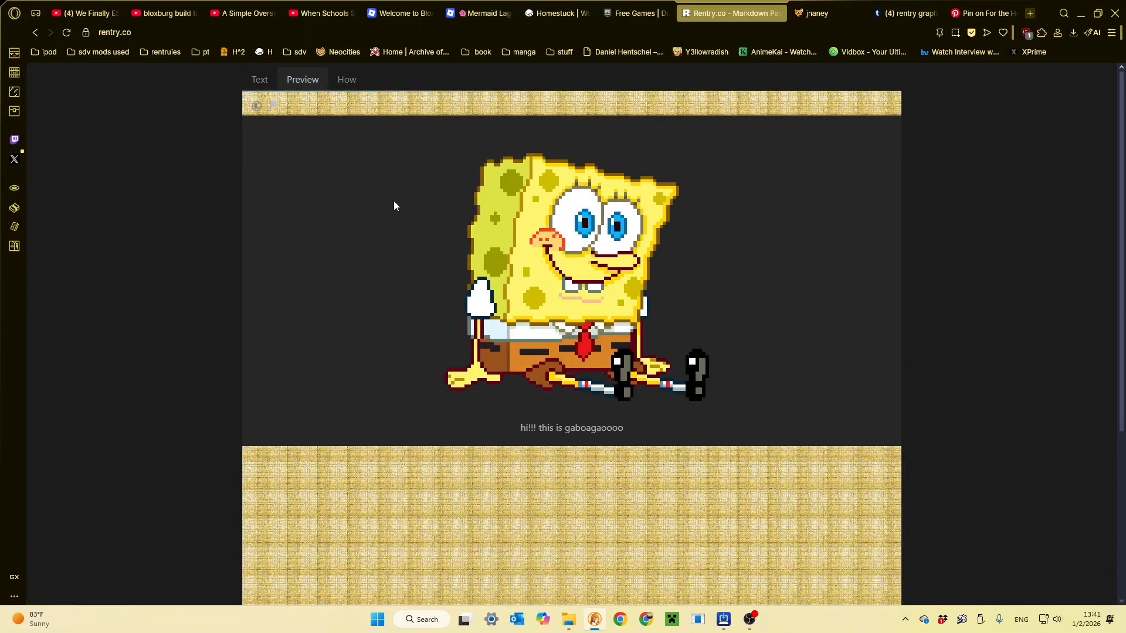
pyautogui.scroll(-1, 603, 492)
pyautogui.scroll(-2, 603, 474)
pyautogui.scroll(3, 603, 474)
# - Try outer background image sizes of 150px and 175px, previewing the page after each change
pyautogui.click(255, 82)
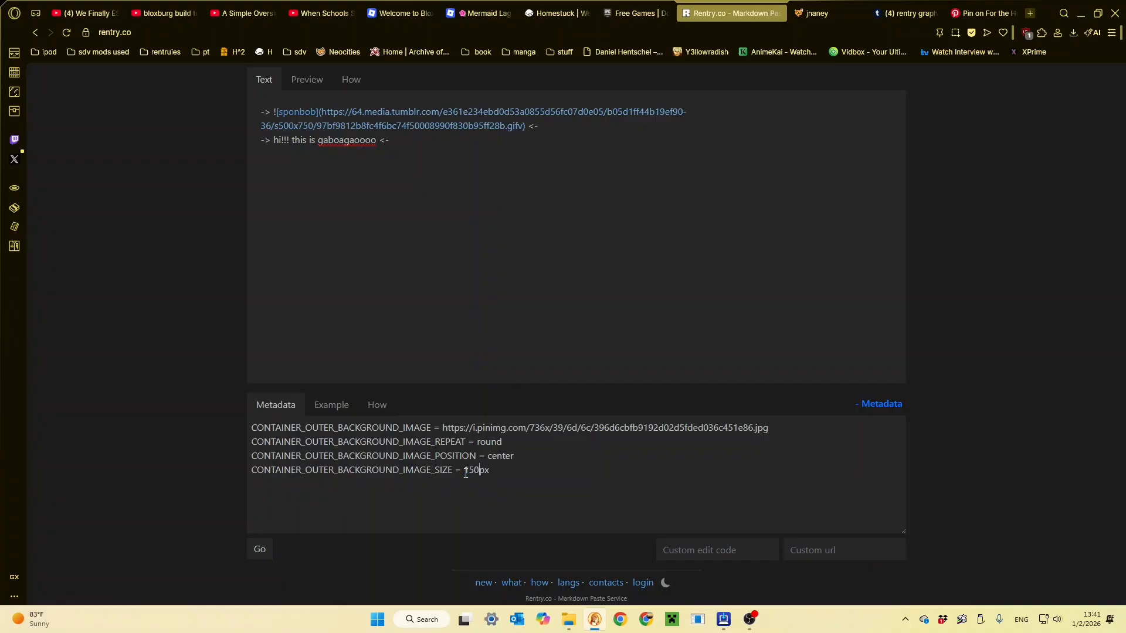
pyautogui.click(322, 81)
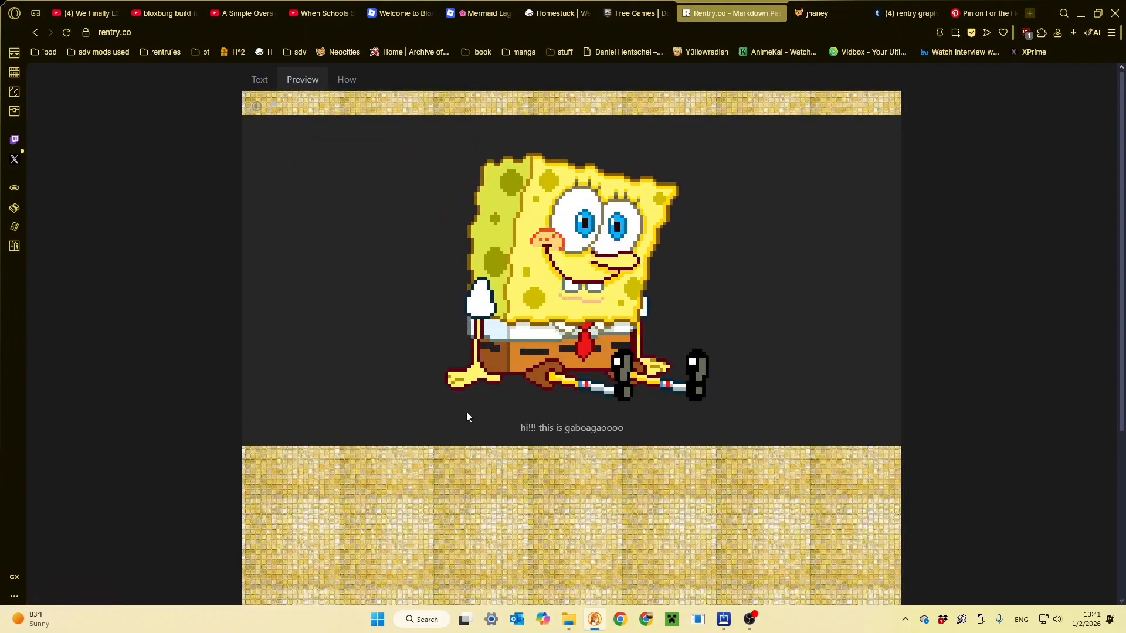
pyautogui.click(259, 81)
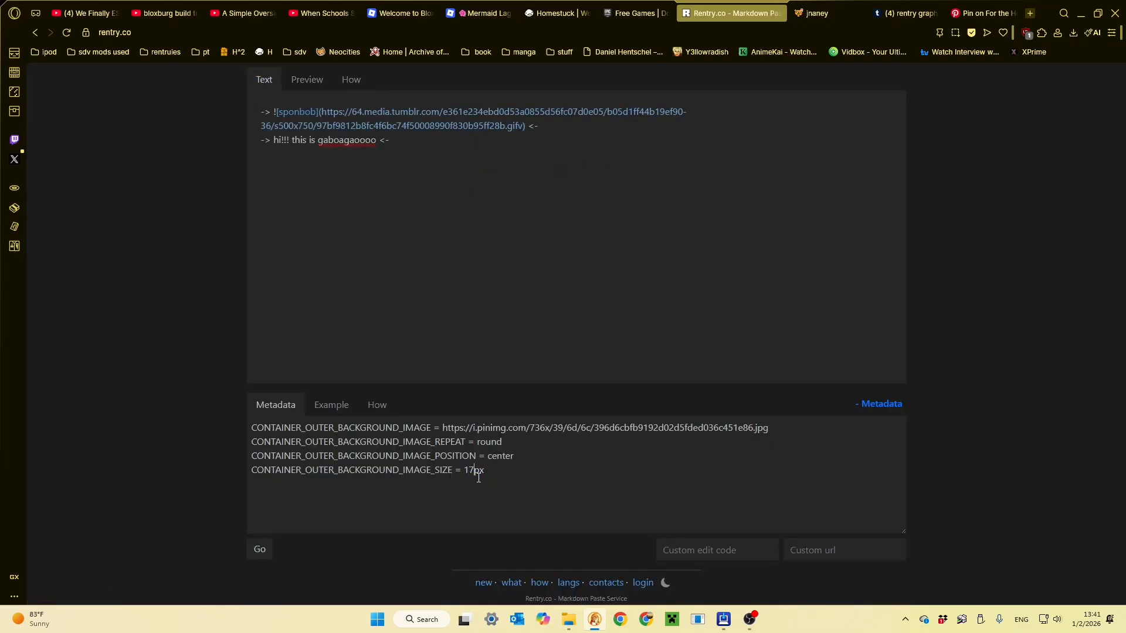
pyautogui.click(302, 79)
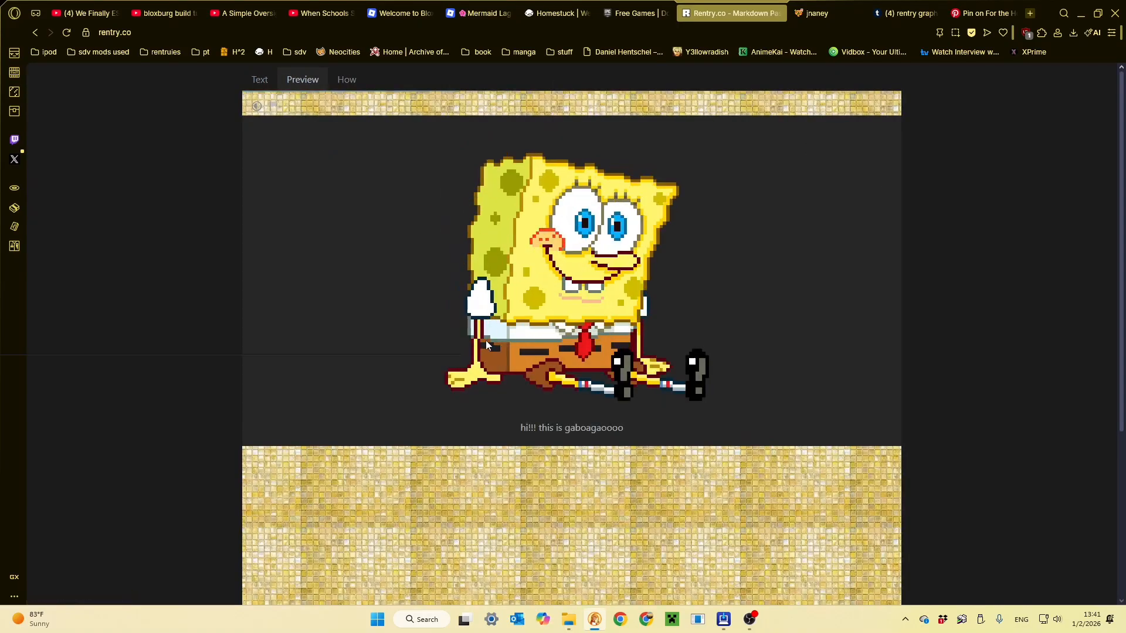
pyautogui.scroll(-3, 486, 340)
pyautogui.scroll(3, 458, 379)
# - Set CONTAINER_OUTER_BACKGROUND_IMAGE_SIZE to 250px, check the whole preview, and return to the page text
pyautogui.click(260, 78)
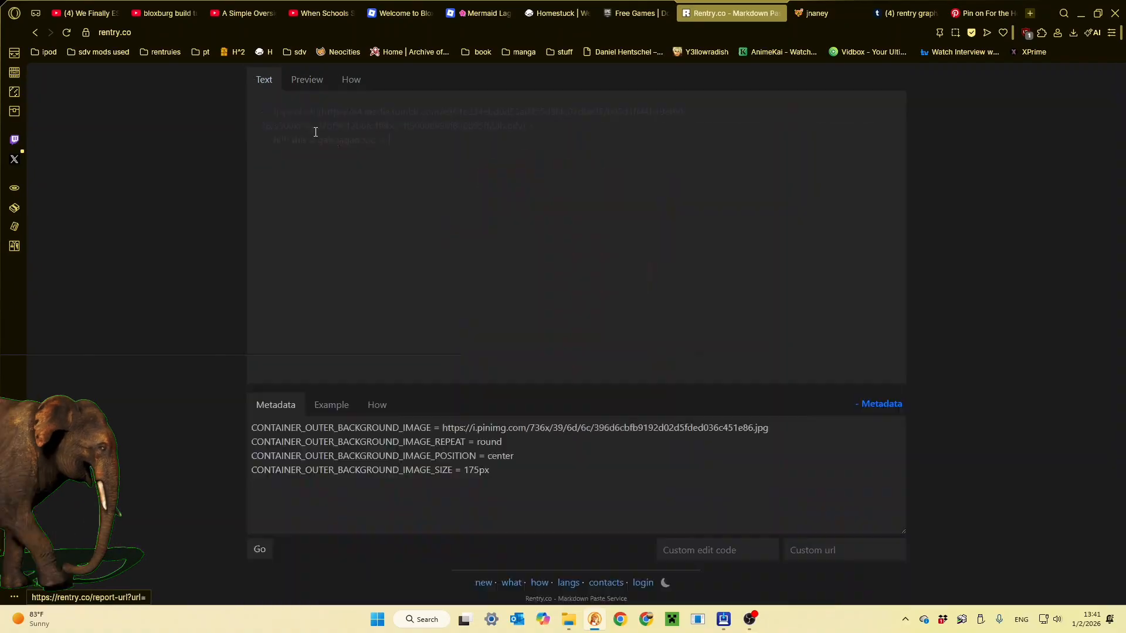
pyautogui.moveTo(479, 470); pyautogui.dragTo(465, 472)
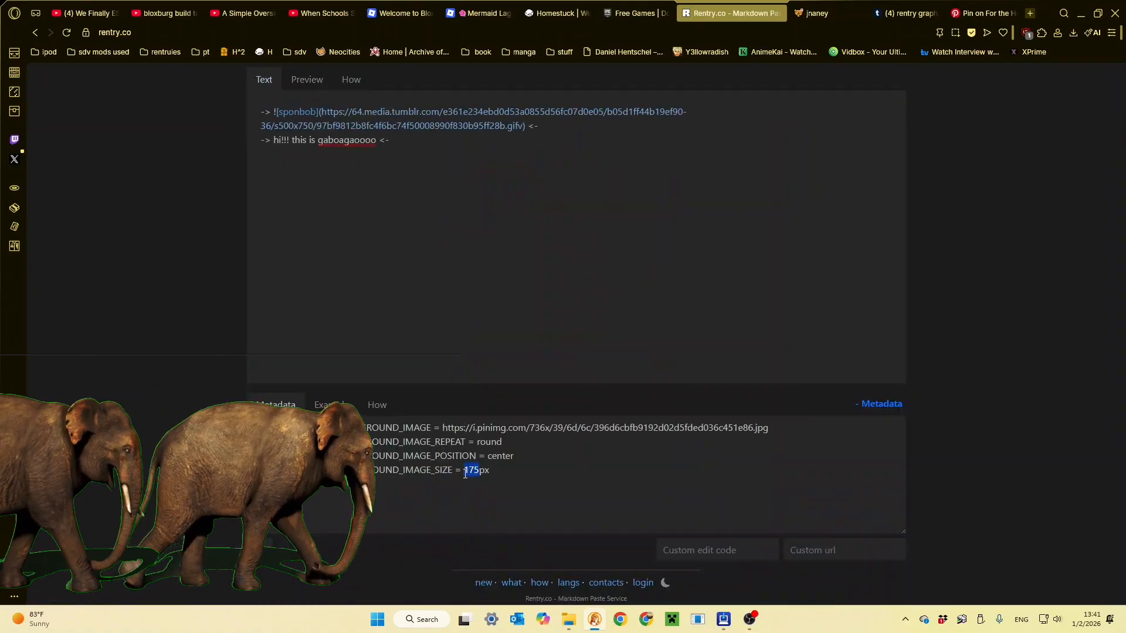
pyautogui.write('250')
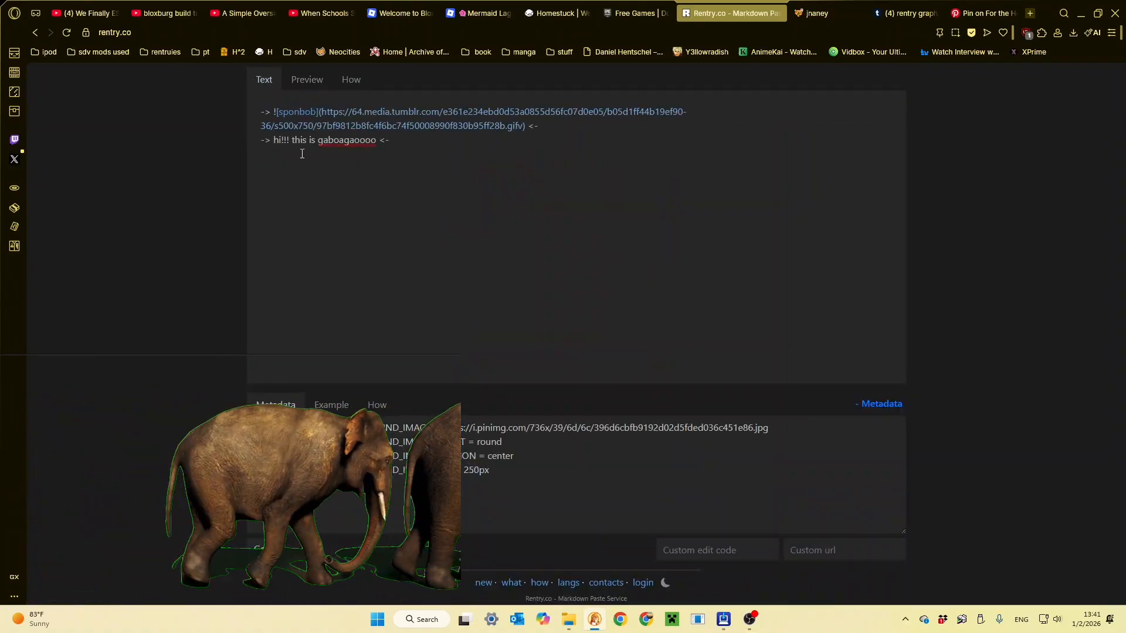
pyautogui.click(302, 85)
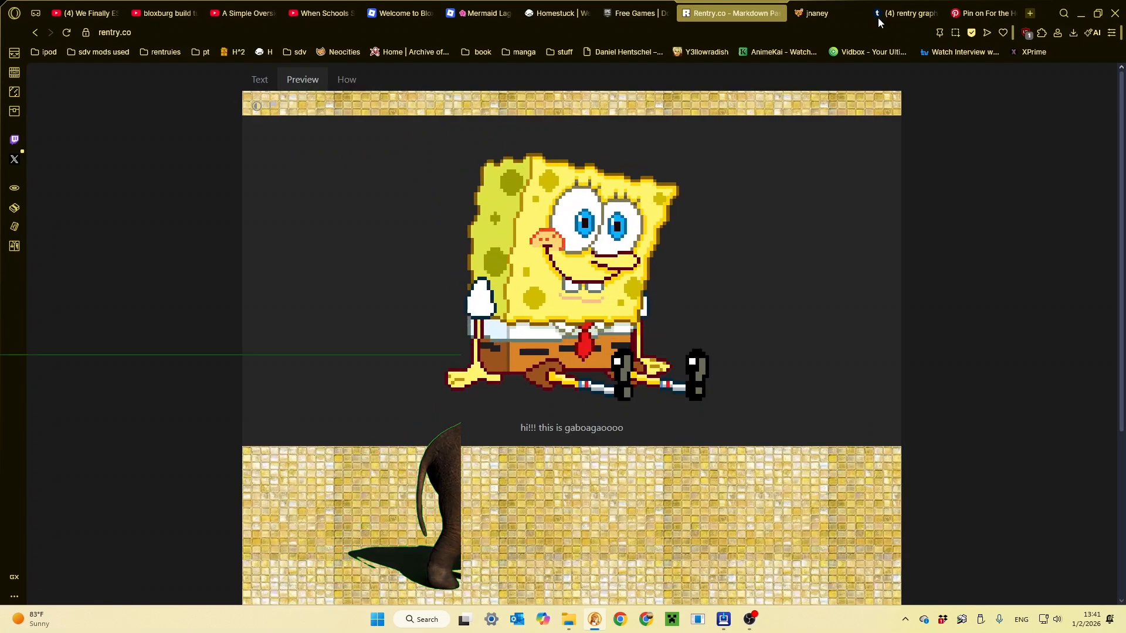
pyautogui.scroll(-4, 412, 272)
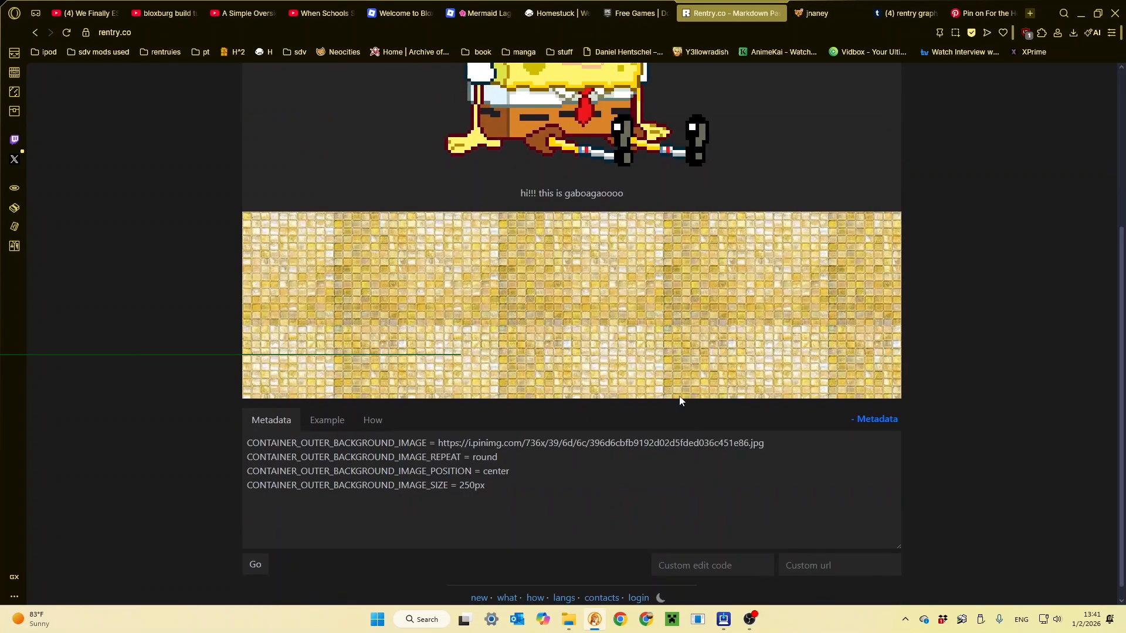
pyautogui.scroll(2, 412, 276)
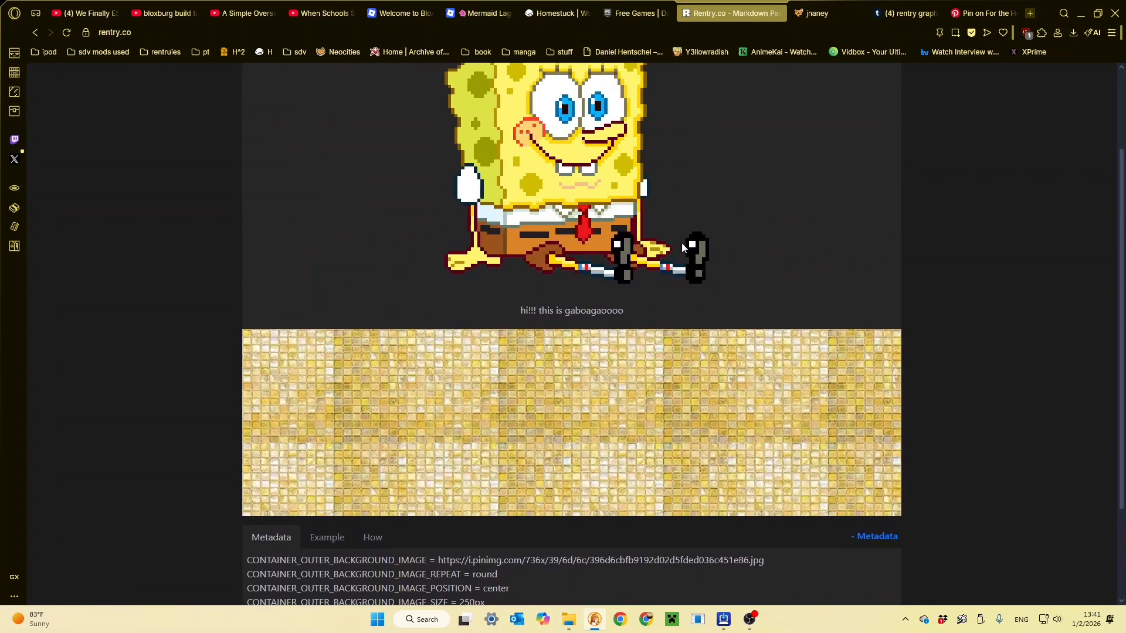
pyautogui.scroll(2, 395, 294)
pyautogui.click(258, 80)
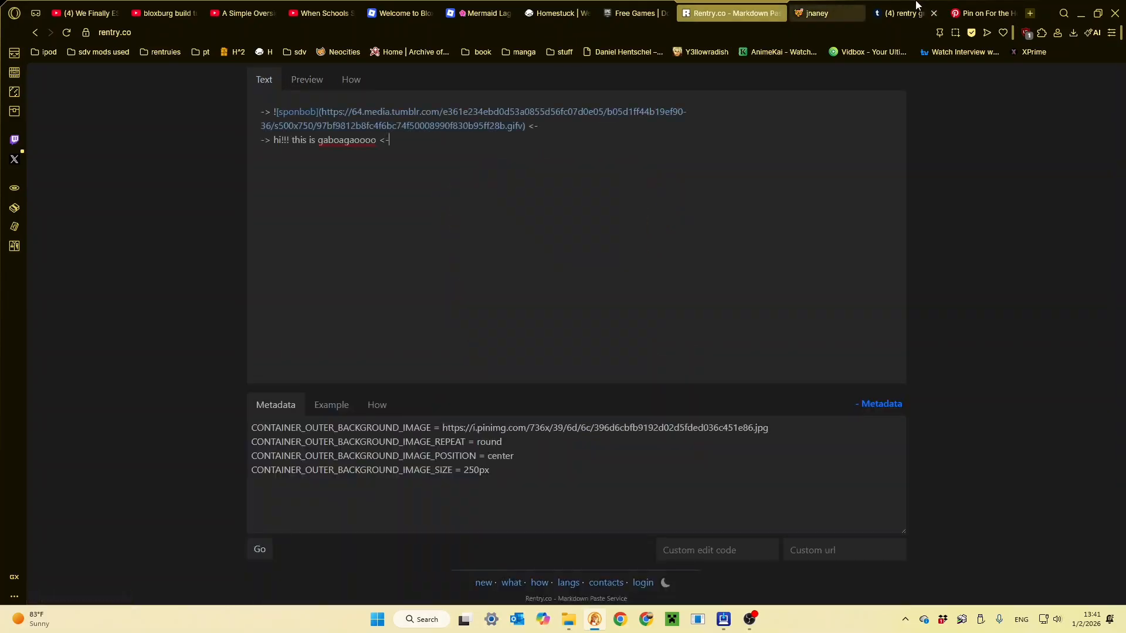
# - Switch back to Pinterest, open a pale yellow polka-dot pin from the light yellow results, and copy its image address
pyautogui.click(957, 5)
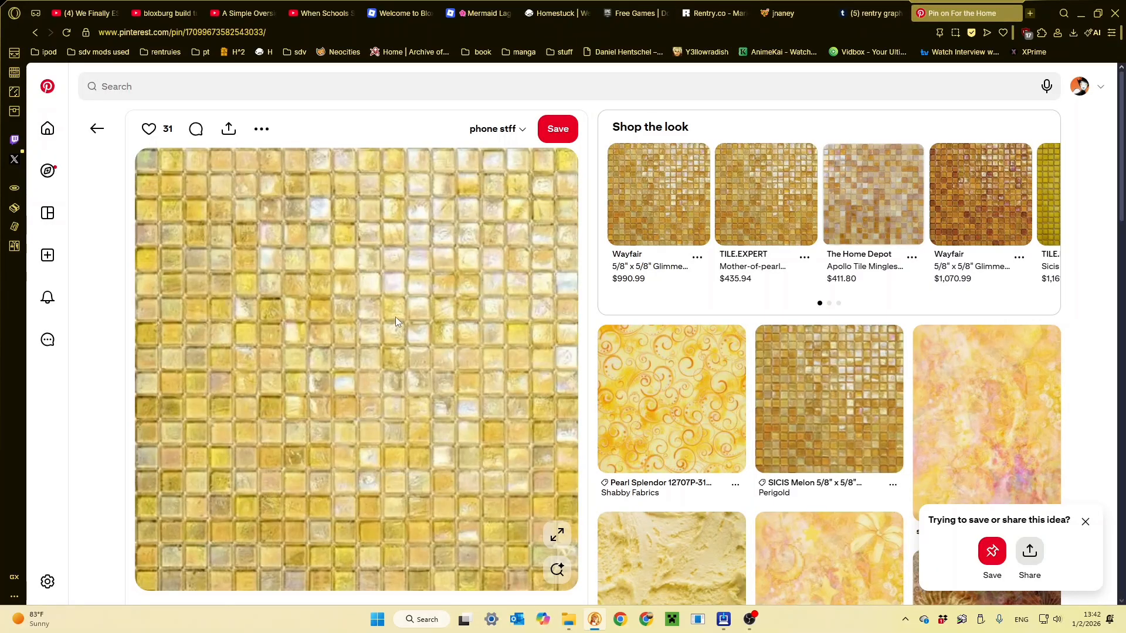
pyautogui.hotkey('alt', 'Left')
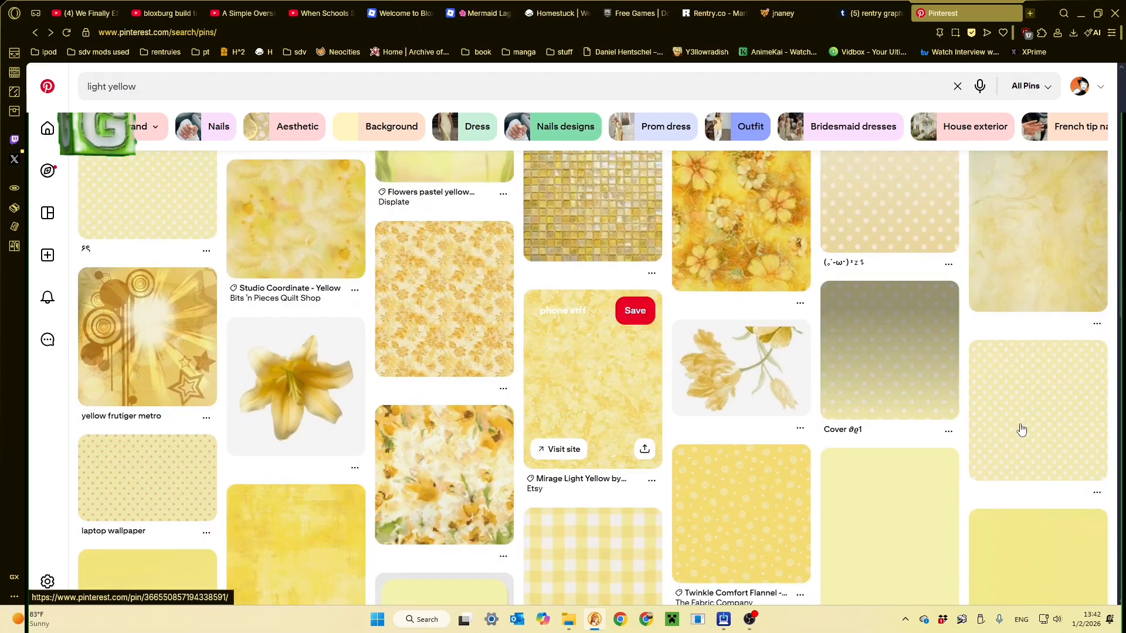
pyautogui.scroll(-3, 1021, 422)
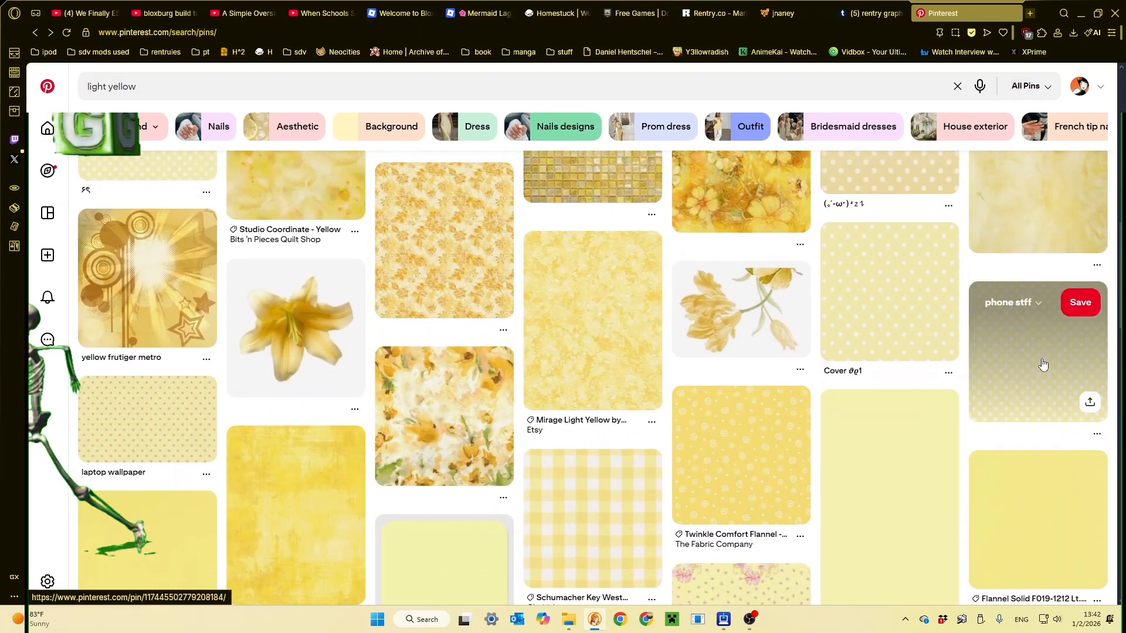
pyautogui.click(978, 399)
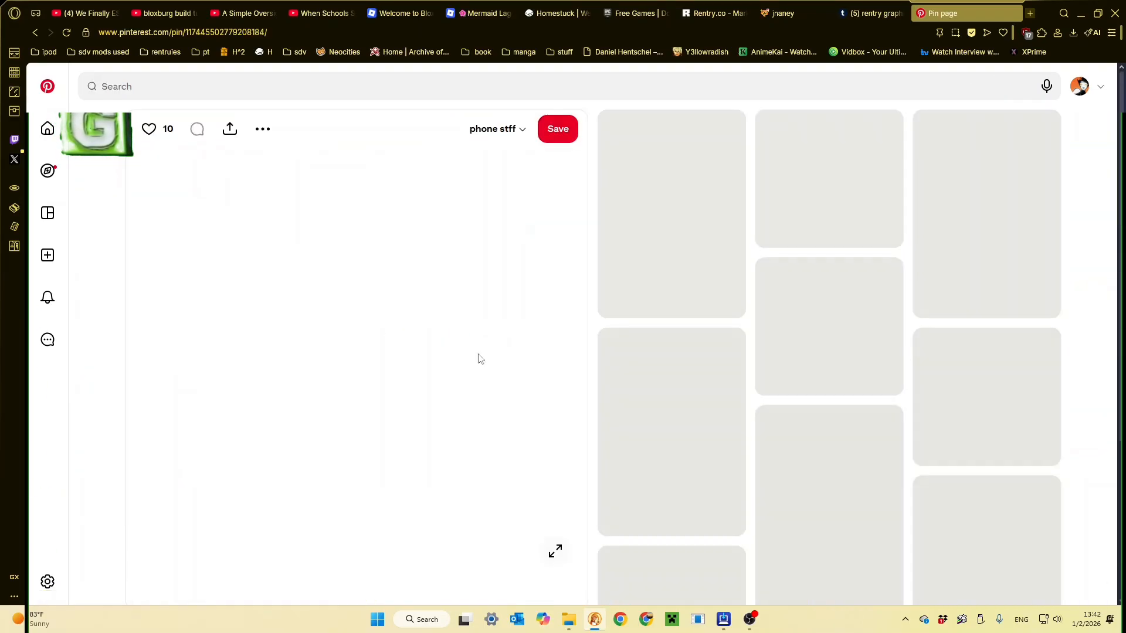
pyautogui.rightClick(340, 319)
pyautogui.rightClick(293, 287)
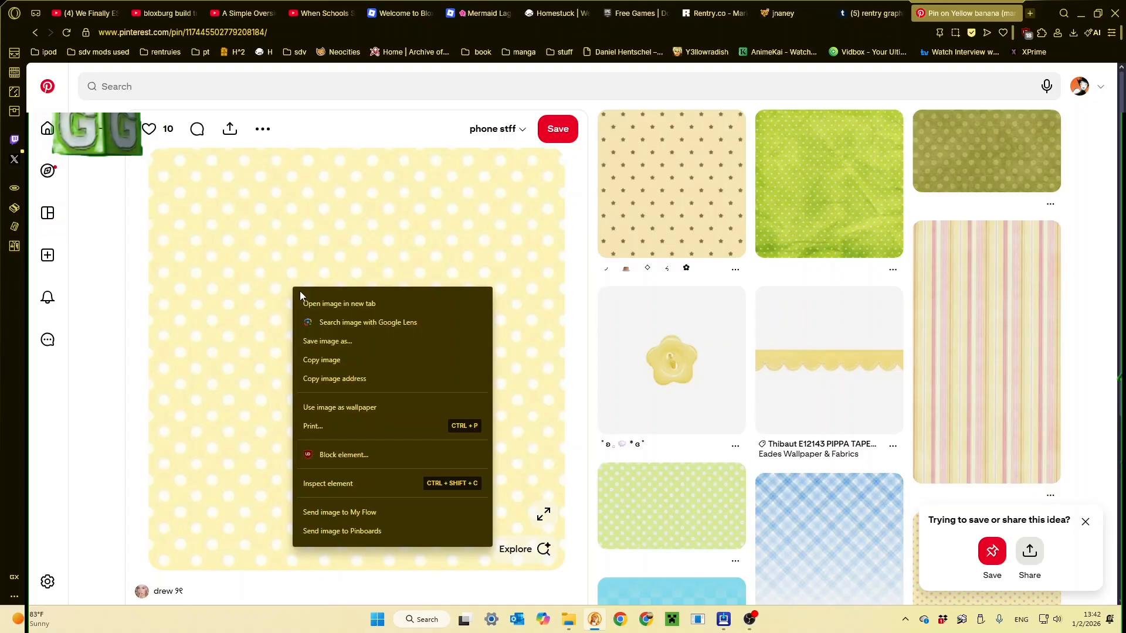
pyautogui.click(339, 381)
# - Back in the Rentry editor, copy the four CONTAINER_INNER_BACKGROUND_IMAGE lines from the metadata example and paste them below the outer background settings
pyautogui.click(715, 6)
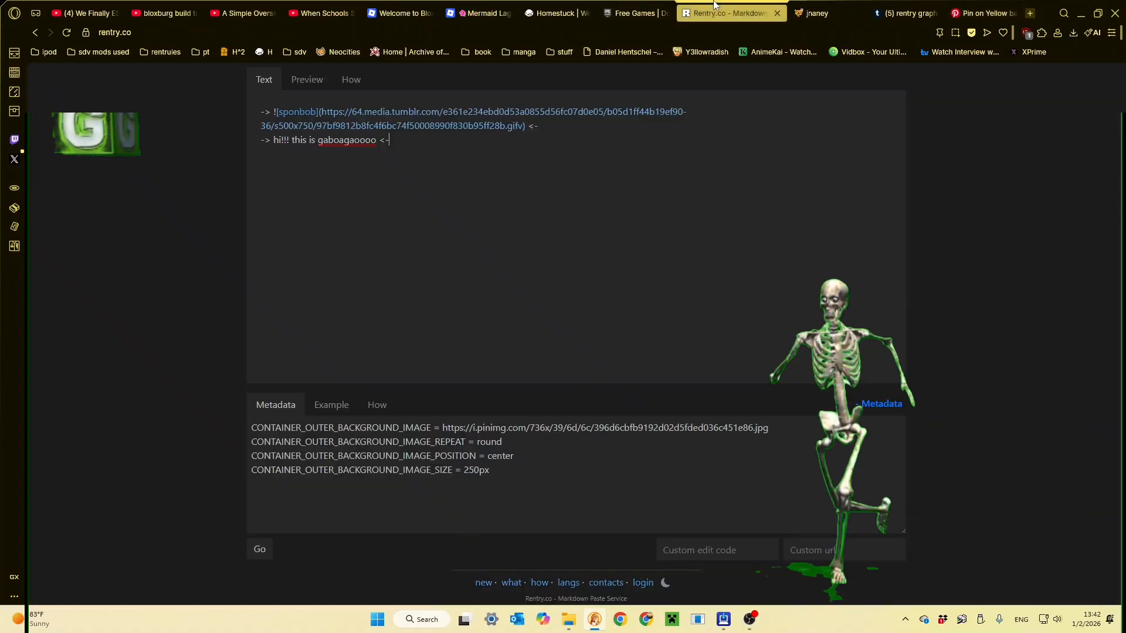
pyautogui.click(331, 404)
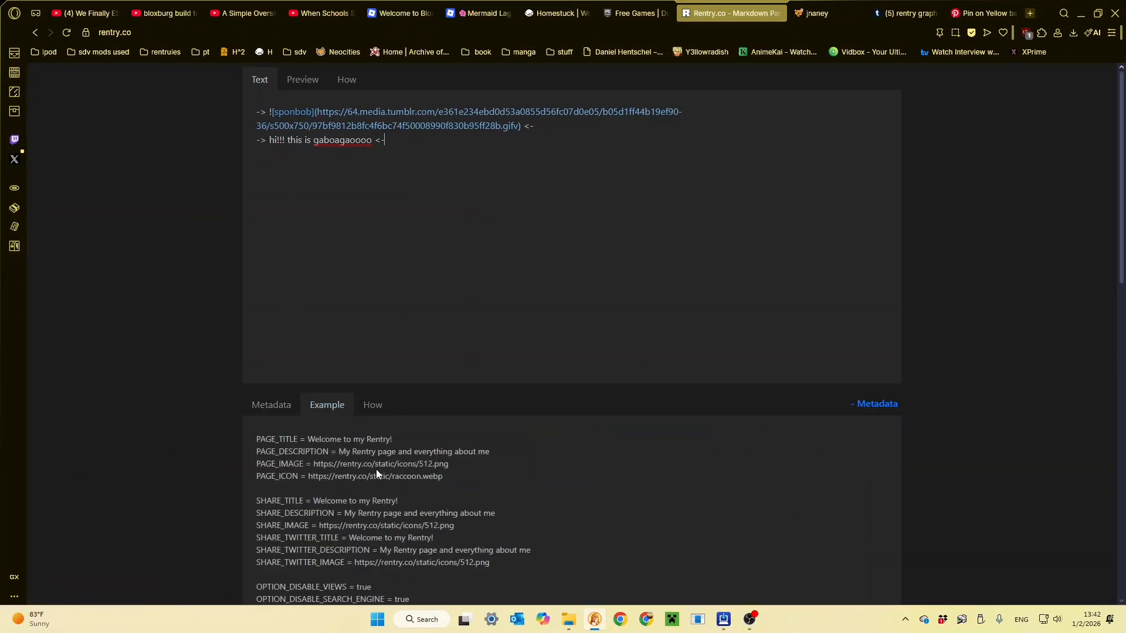
pyautogui.scroll(-8, 375, 469)
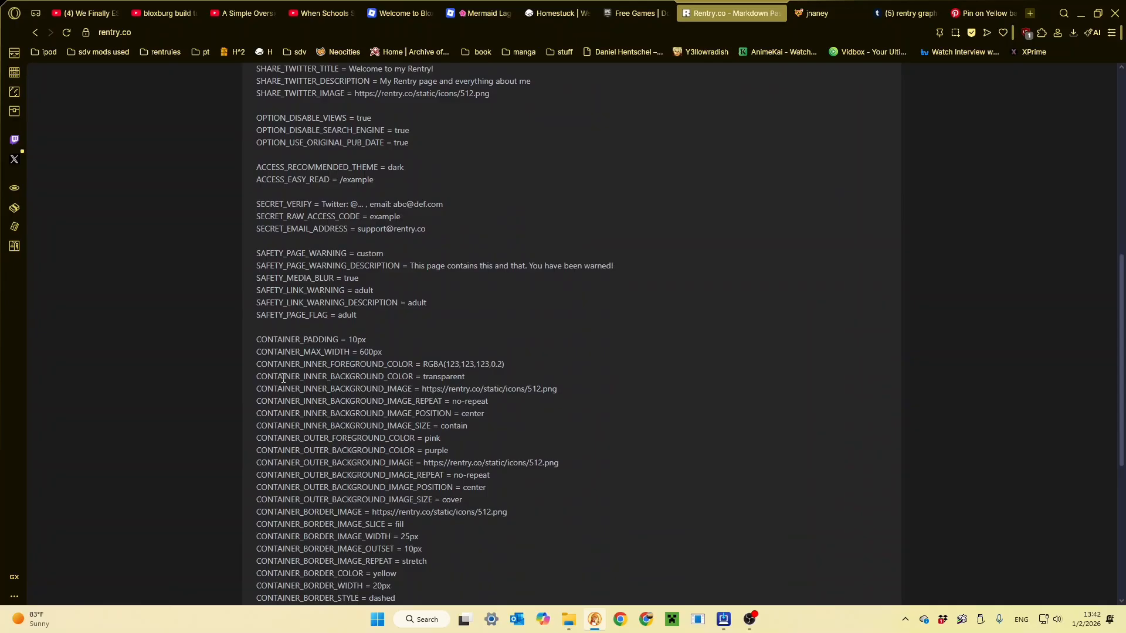
pyautogui.moveTo(390, 389); pyautogui.dragTo(264, 389)
pyautogui.click(471, 437)
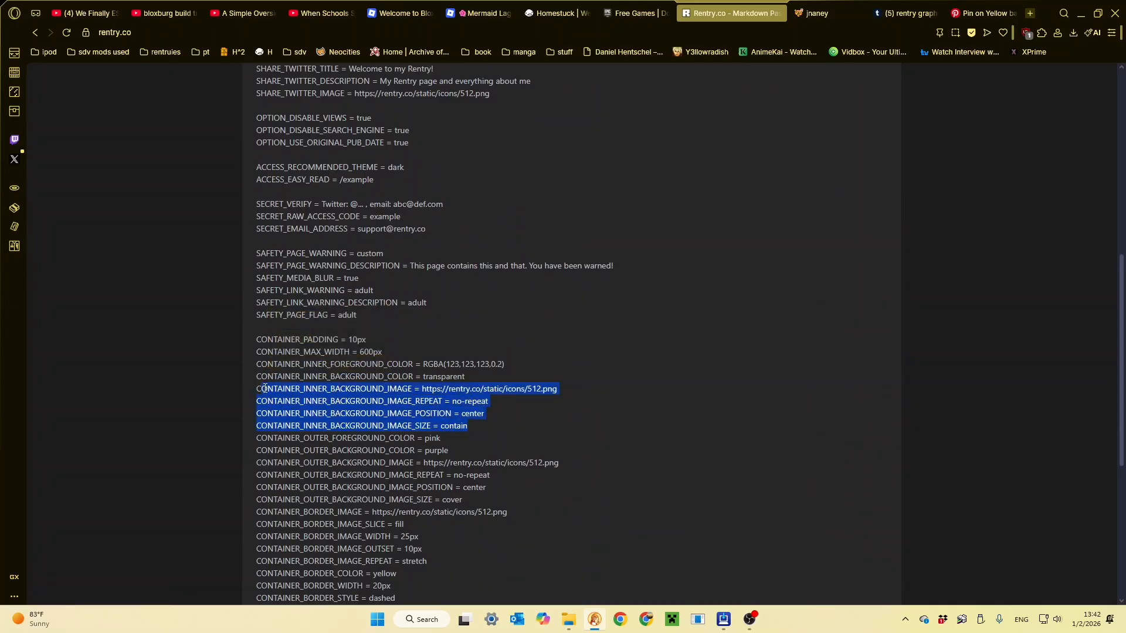
pyautogui.scroll(6, 264, 398)
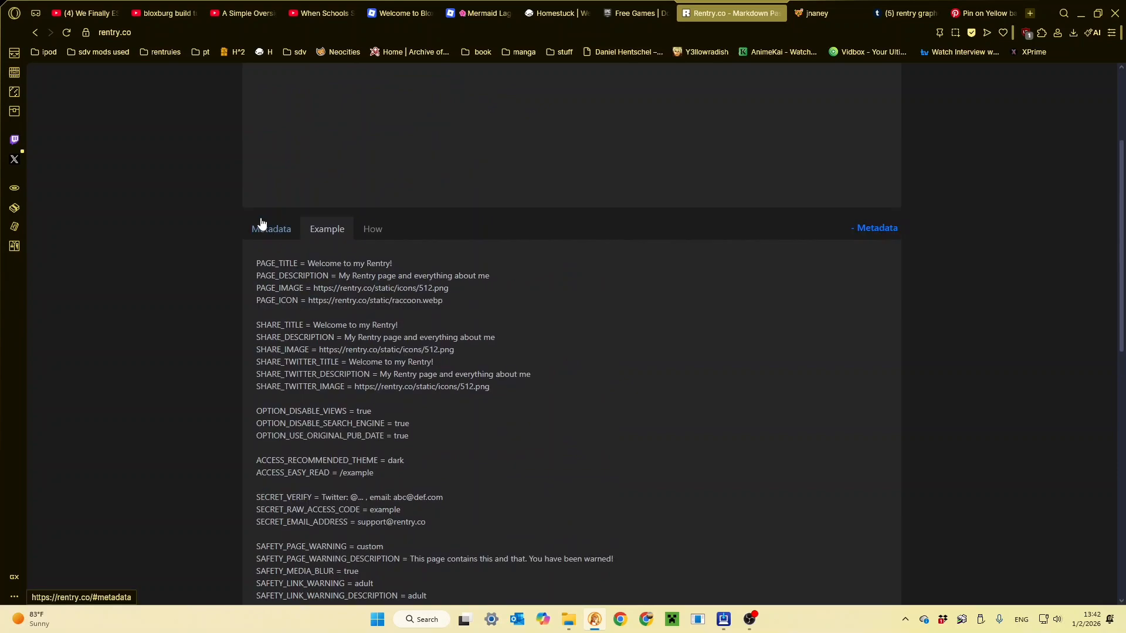
pyautogui.click(264, 225)
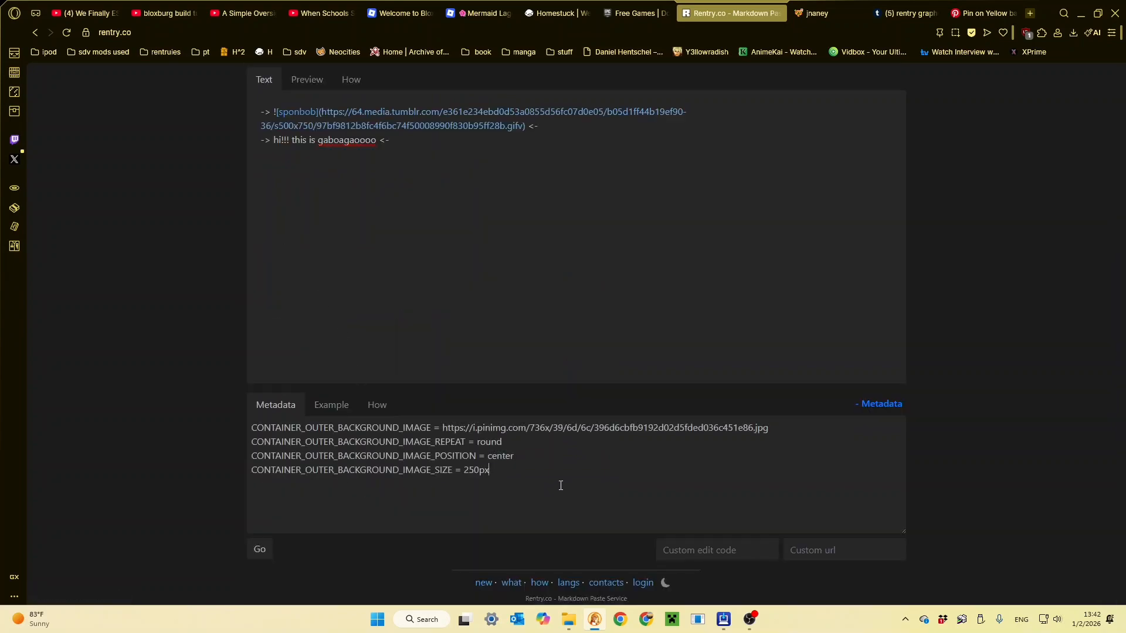
pyautogui.hotkey('ctrl', 'v')
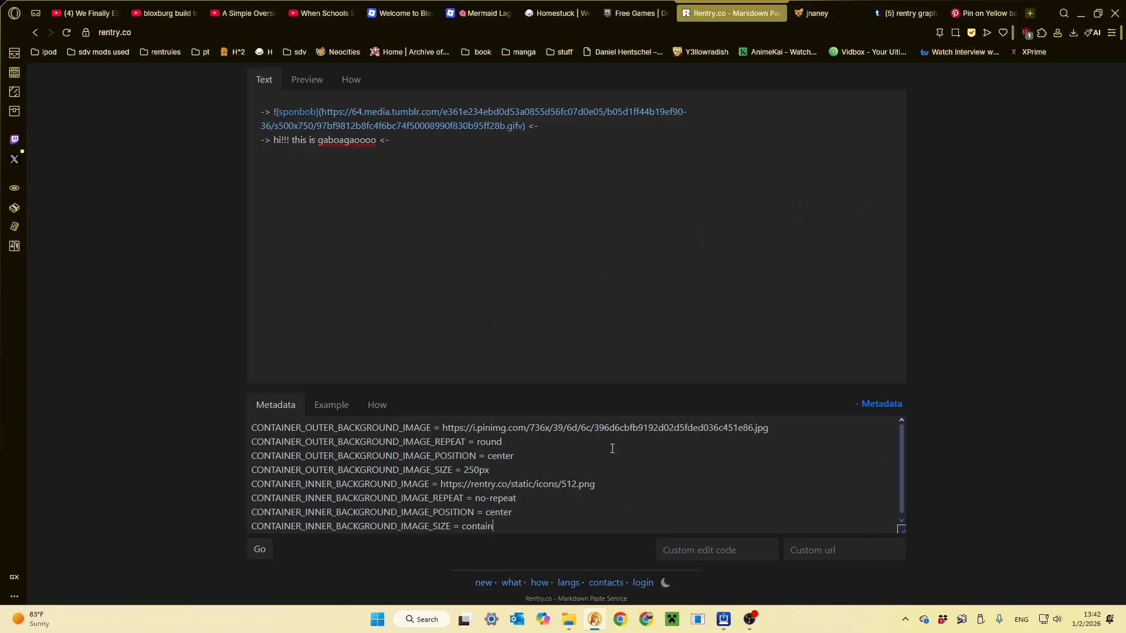
# - Replace the CONTAINER_INNER_BACKGROUND_IMAGE address with the copied polka-dot image address from the clipboard history and preview the page
pyautogui.scroll(-1, 539, 505)
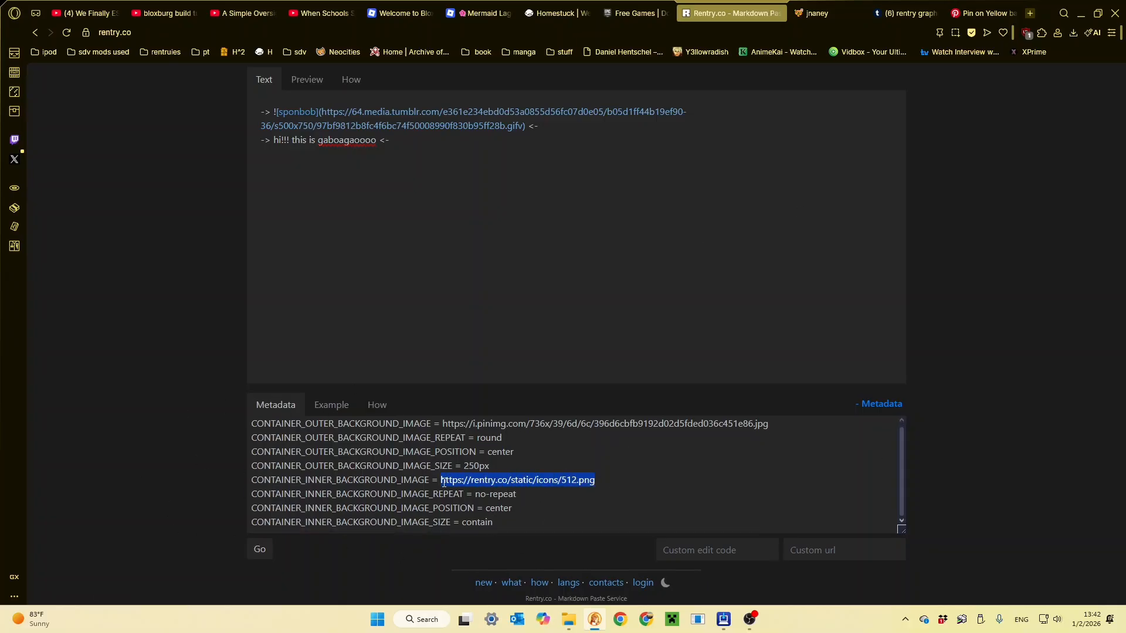
pyautogui.press('super+v')
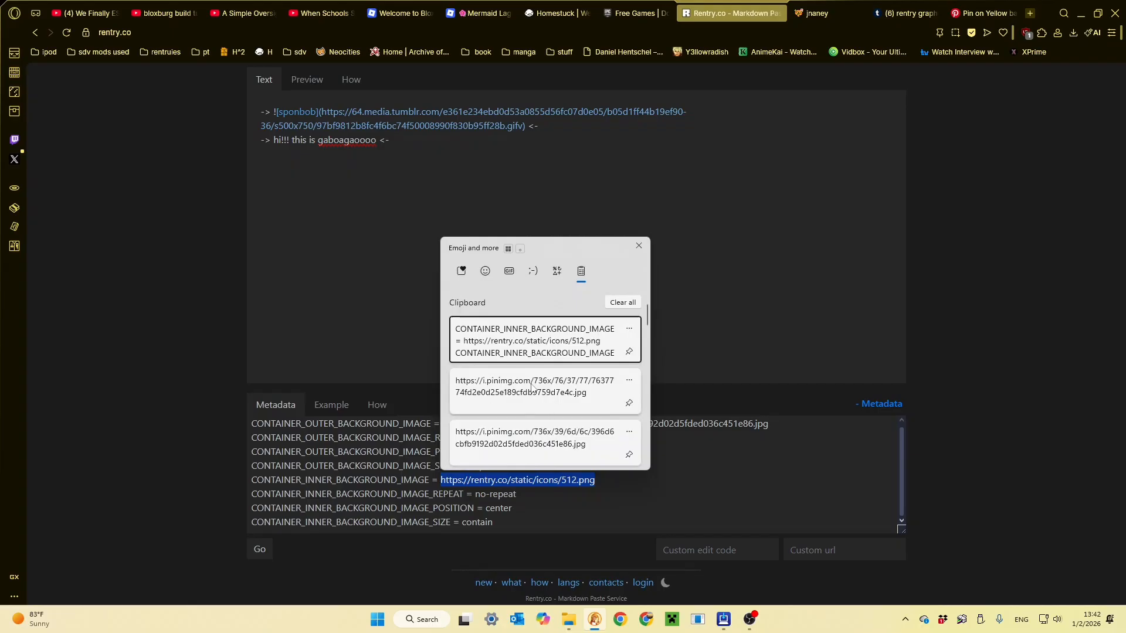
pyautogui.click(532, 387)
pyautogui.click(313, 84)
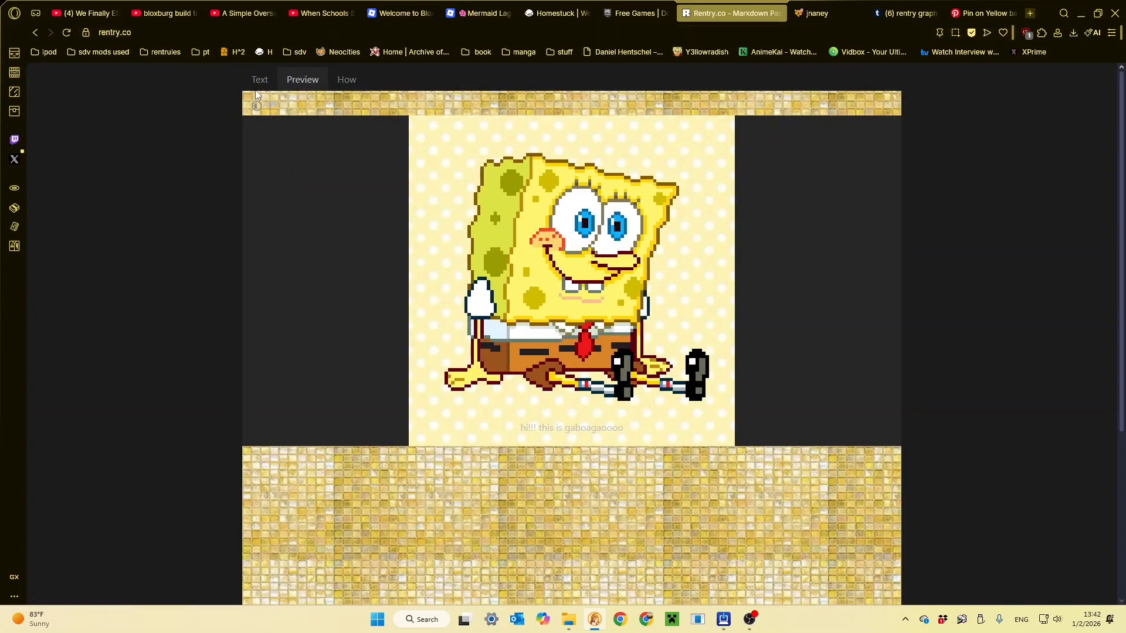
# - Set CONTAINER_INNER_BACKGROUND_IMAGE_REPEAT to round and CONTAINER_INNER_BACKGROUND_IMAGE_SIZE to 150px, and preview the page
pyautogui.click(261, 80)
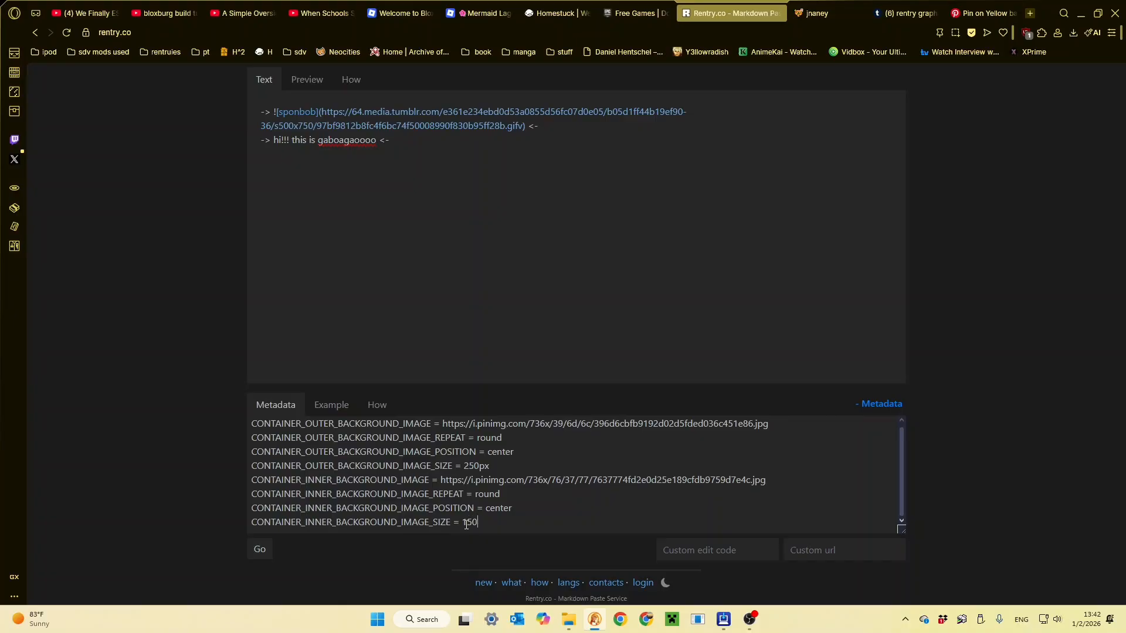
pyautogui.click(297, 87)
pyautogui.click(271, 82)
pyautogui.click(298, 82)
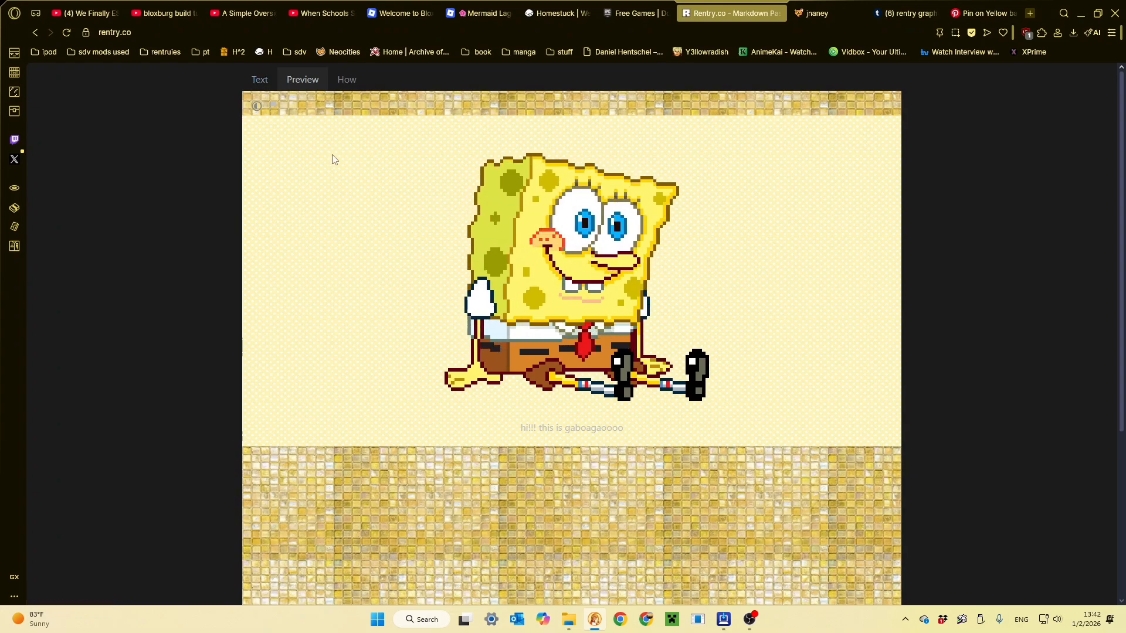
# - Look at the border on the finished blue-patterned Rentry page, and examine the container and border options in the metadata example
pyautogui.click(809, 13)
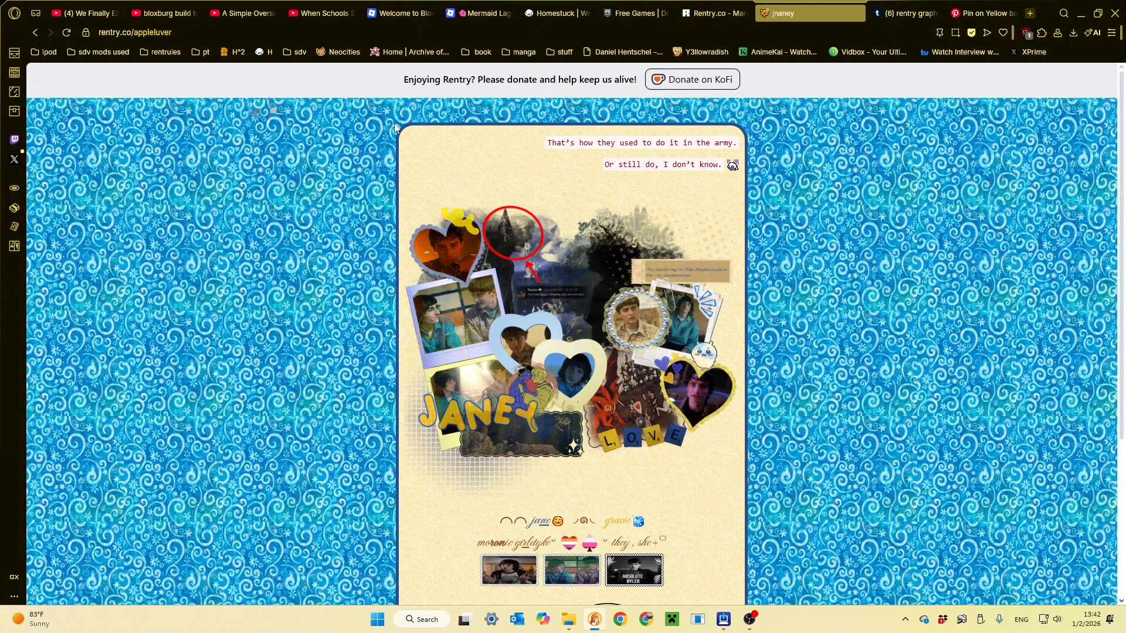
pyautogui.click(712, 13)
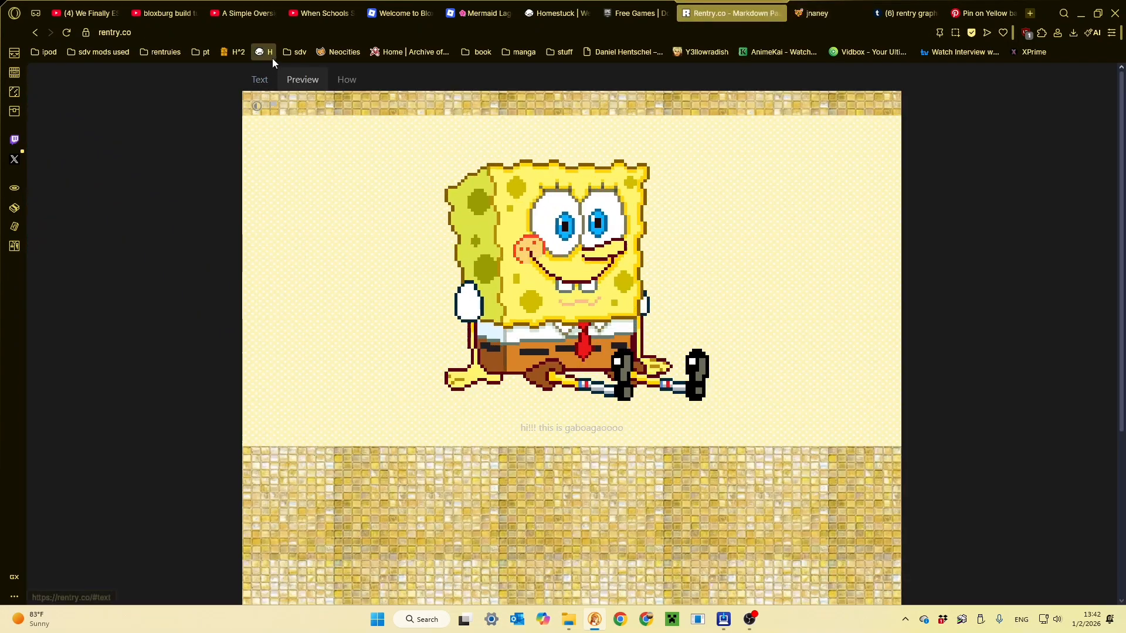
pyautogui.click(260, 80)
pyautogui.click(327, 404)
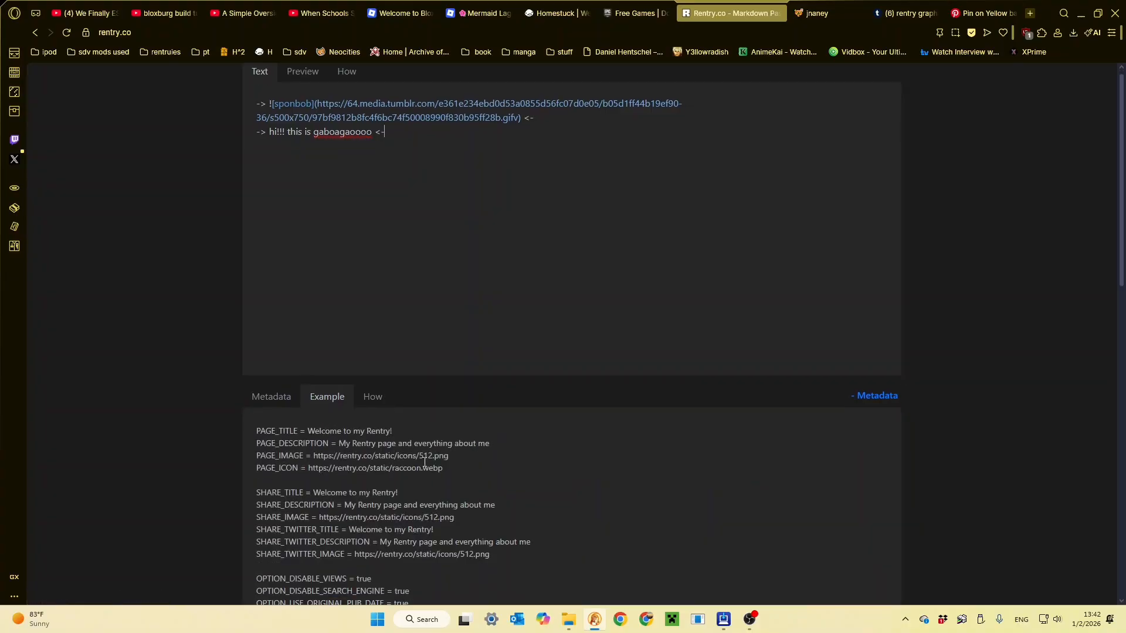
pyautogui.scroll(-8, 425, 463)
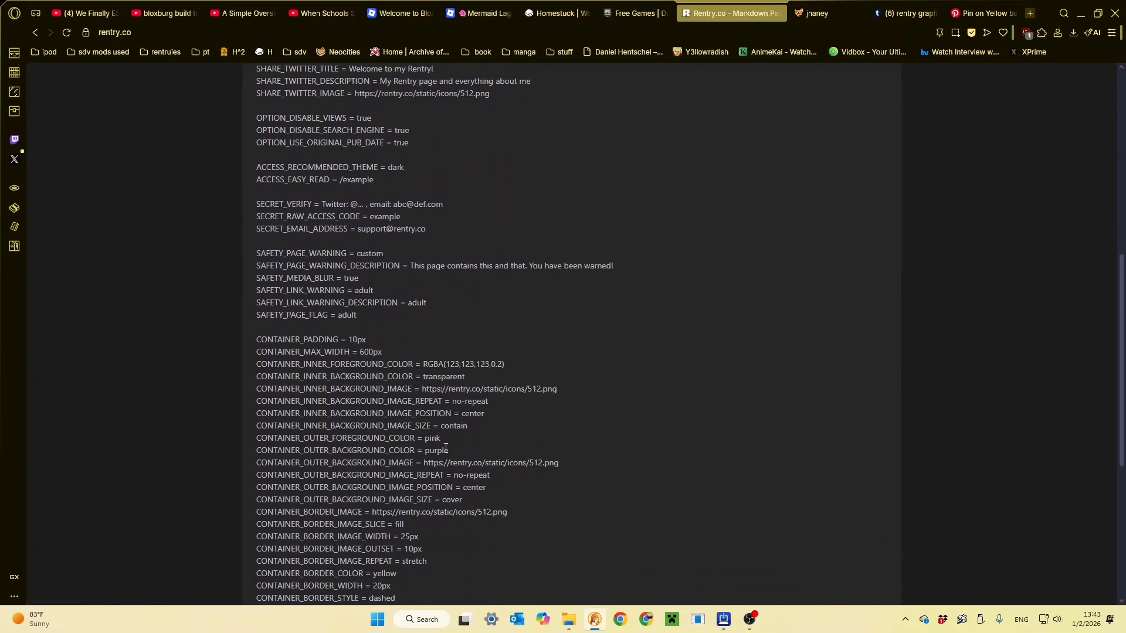
pyautogui.scroll(-1, 446, 448)
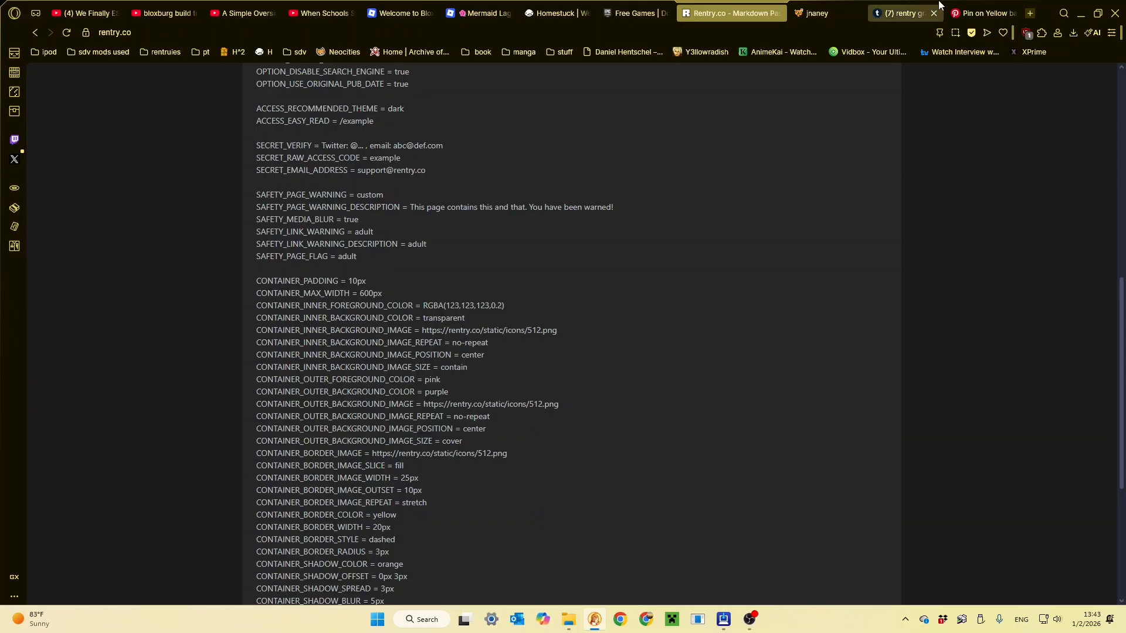
# - Switch to Pinterest, search for "rentry", and open the Rentry Resources pin with the decorative frame
pyautogui.click(956, 12)
pyautogui.click(538, 83)
pyautogui.write('ren')
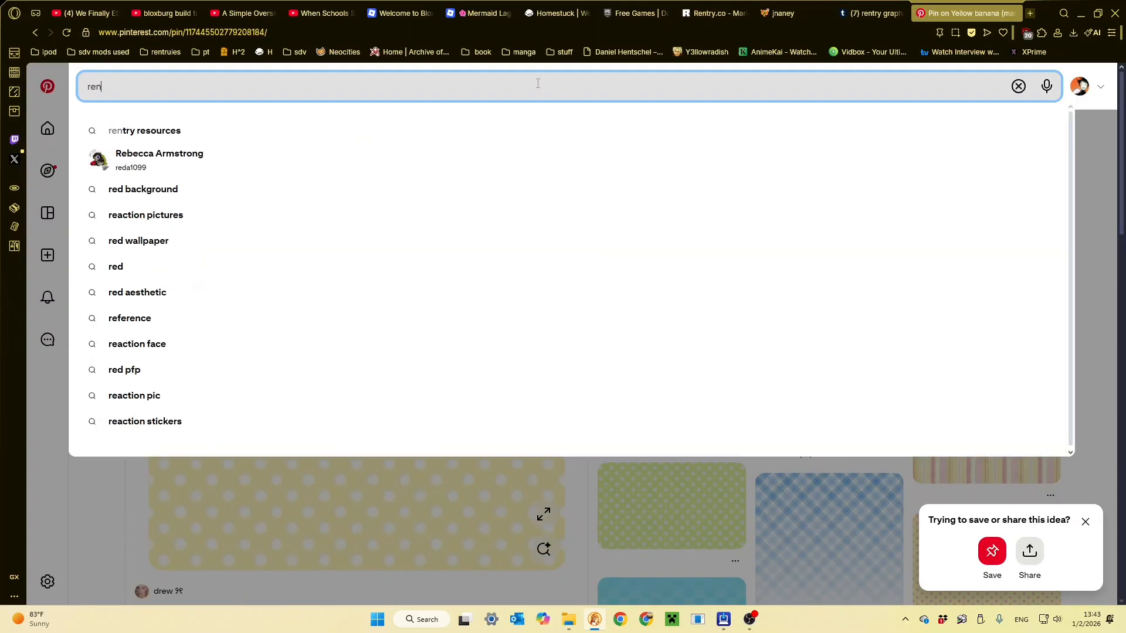
pyautogui.write('try')
pyautogui.press('Return')
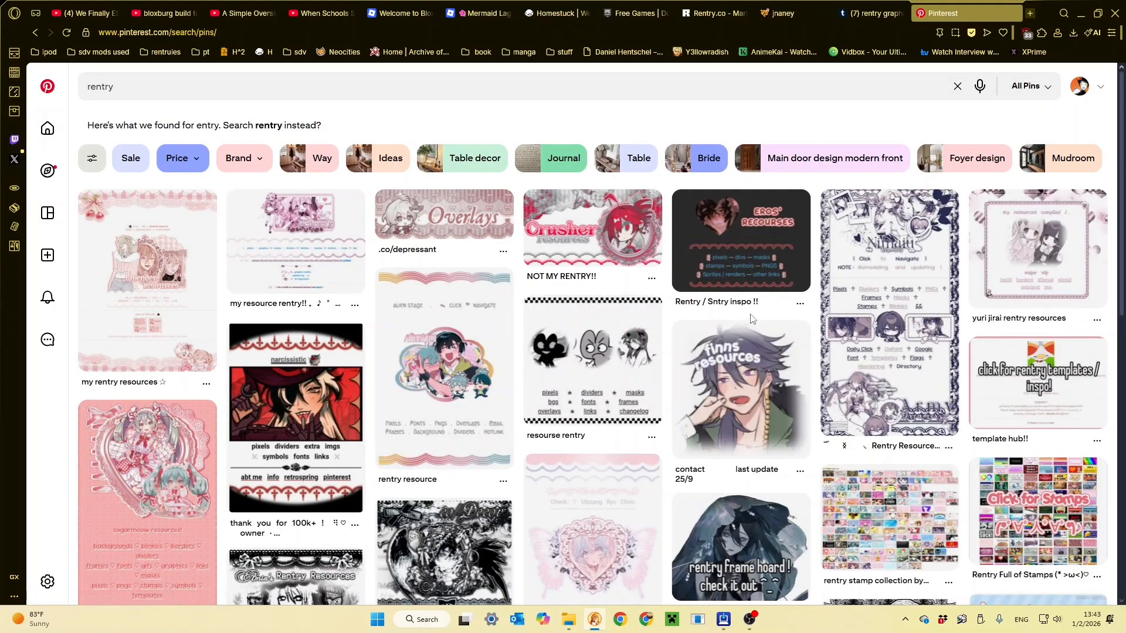
pyautogui.click(833, 314)
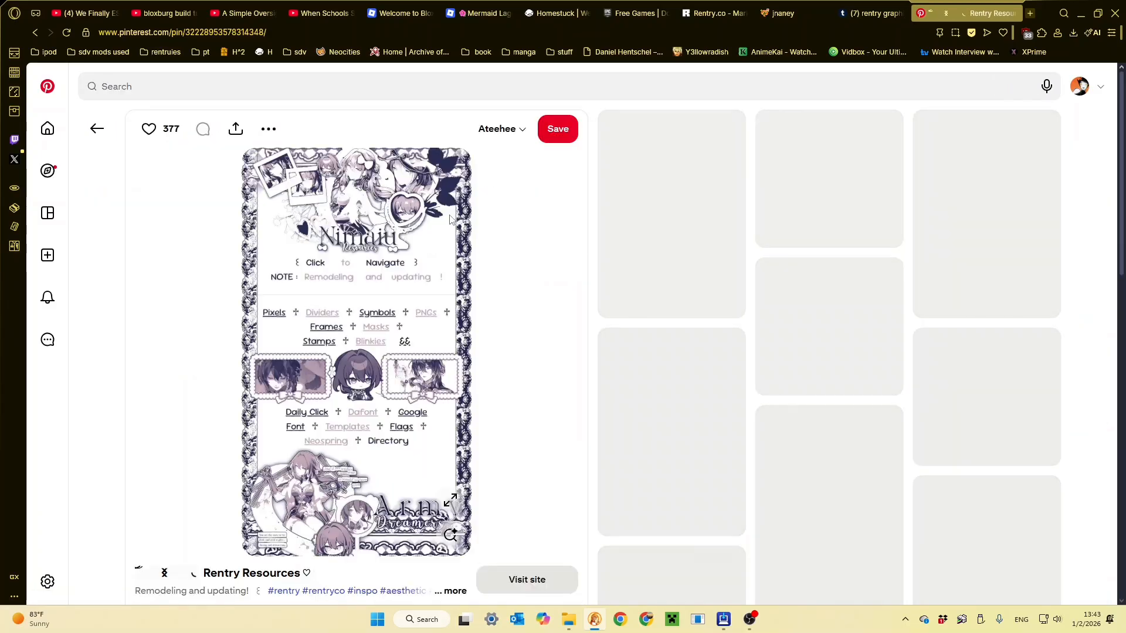
# - Return to Rentry, add border metadata with color palegoldenrod, width 20px, style round and radius 3px, and preview the page
pyautogui.click(855, 4)
pyautogui.click(788, 6)
pyautogui.click(737, 4)
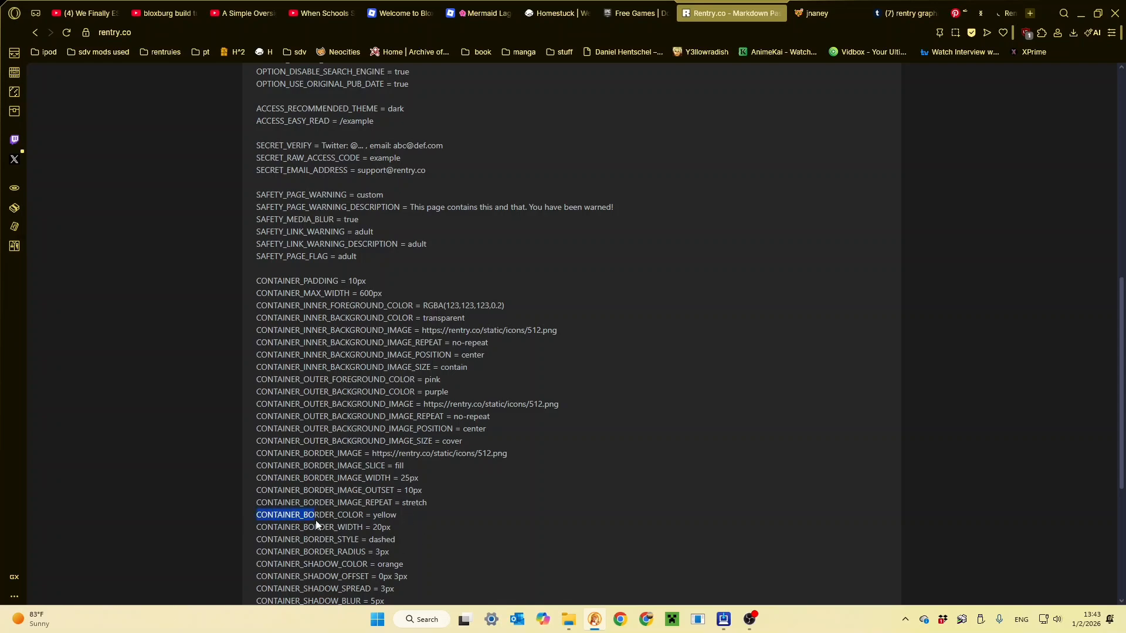
pyautogui.moveTo(430, 503); pyautogui.dragTo(274, 464)
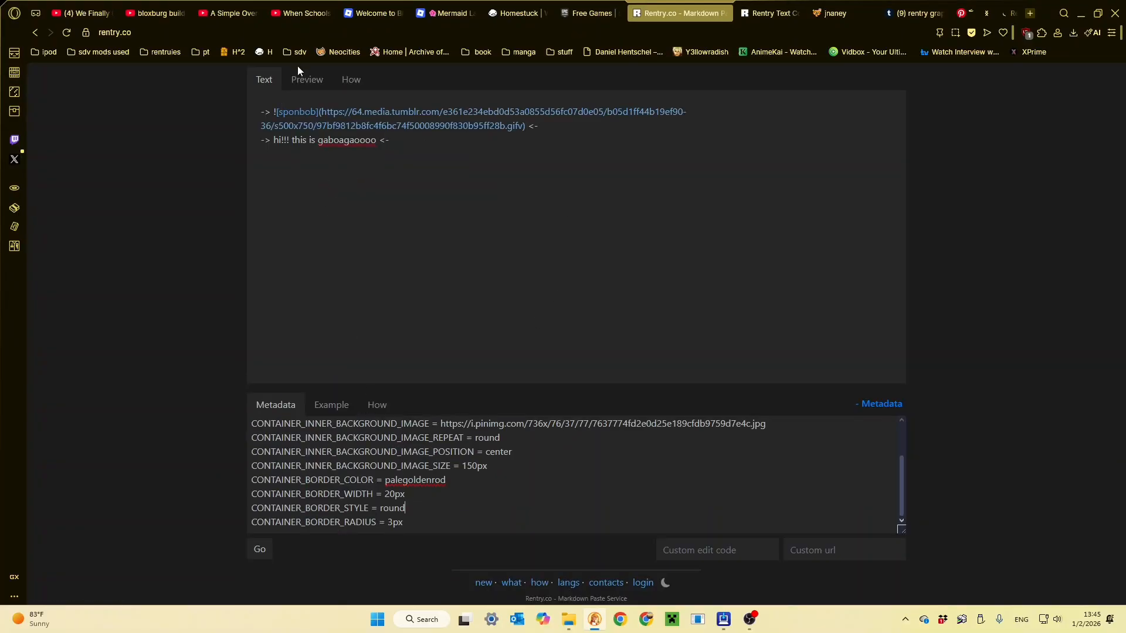
pyautogui.click(297, 78)
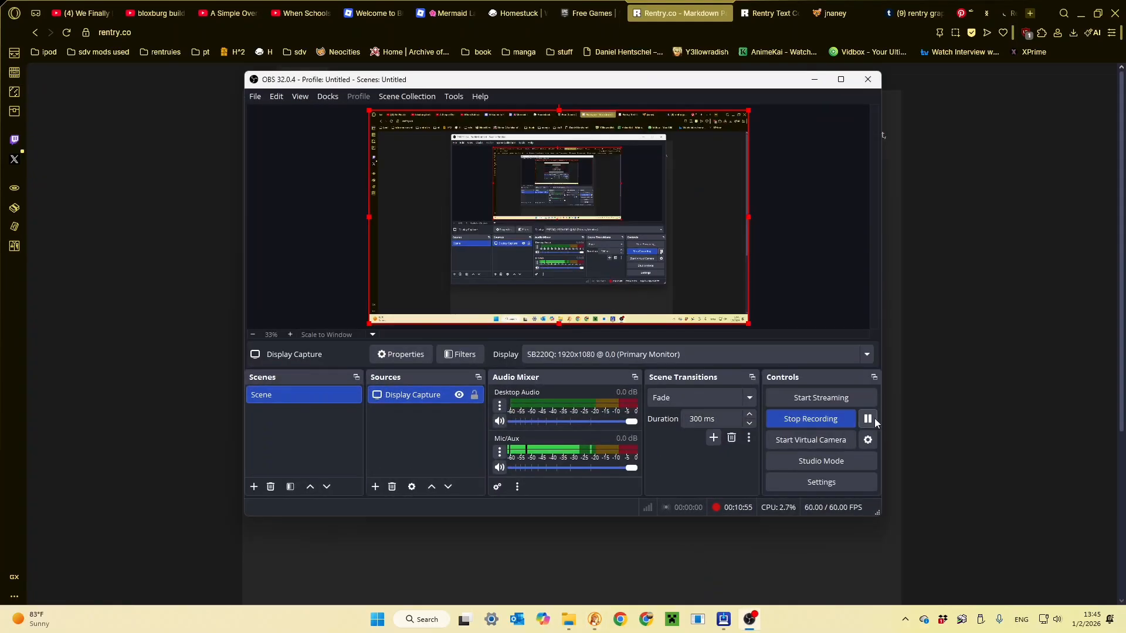
# - Copy the CONTAINER_BORDER_WIDTH, CONTAINER_BORDER_STYLE and CONTAINER_BORDER_RADIUS lines from the finished page's metadata
pyautogui.click(1002, 357)
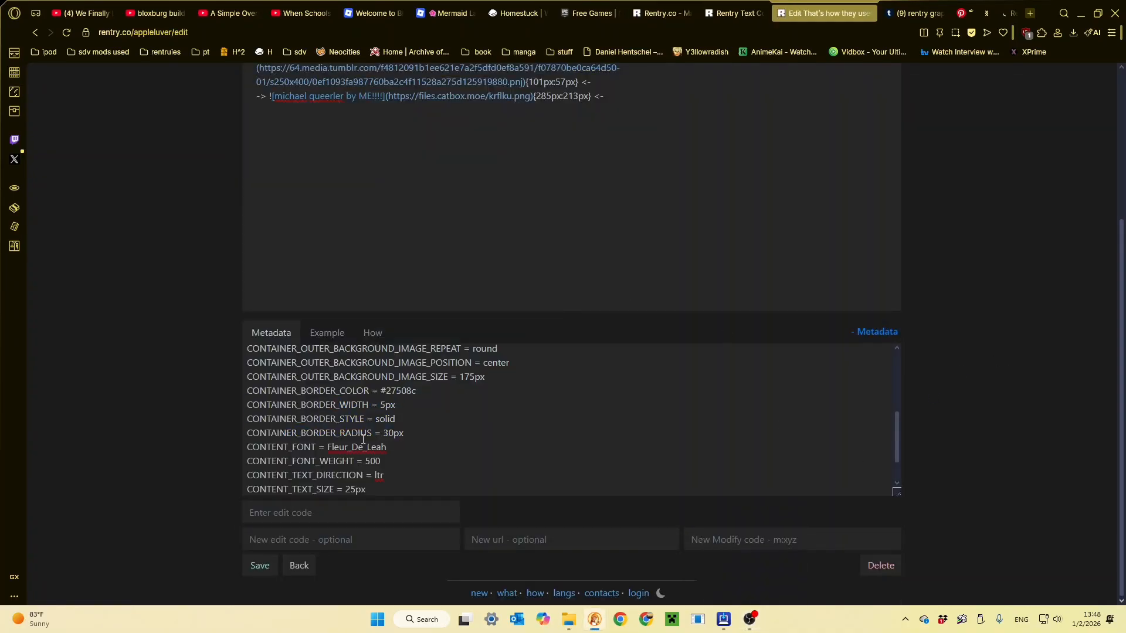
pyautogui.moveTo(408, 433); pyautogui.dragTo(364, 425)
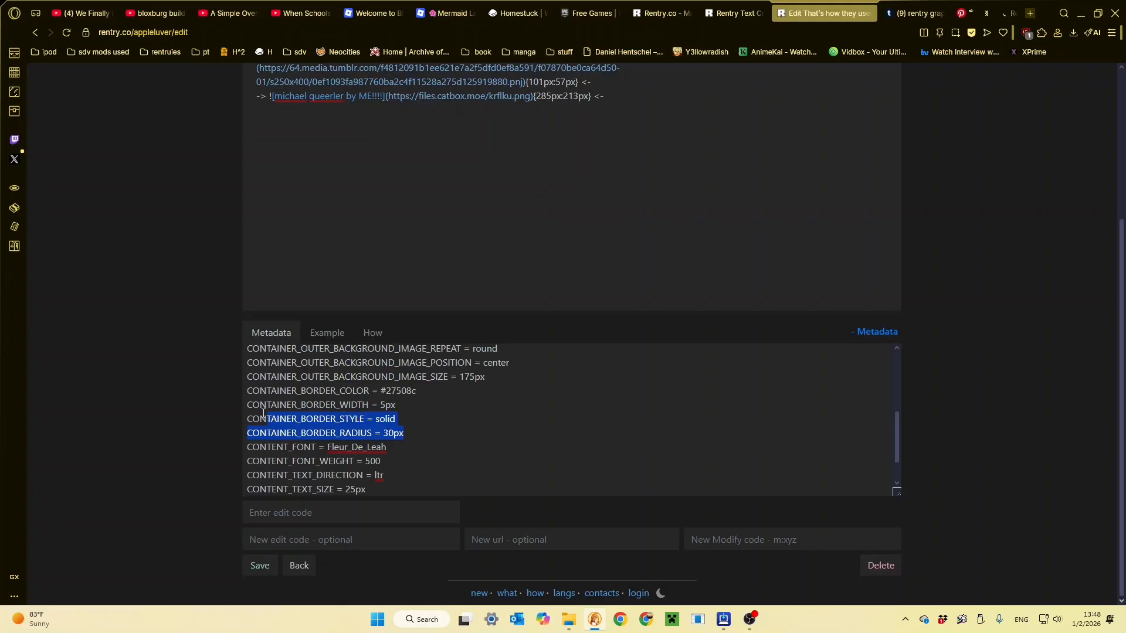
pyautogui.moveTo(263, 412); pyautogui.dragTo(238, 403)
pyautogui.hotkey('ctrl', 'c')
pyautogui.click(213, 454)
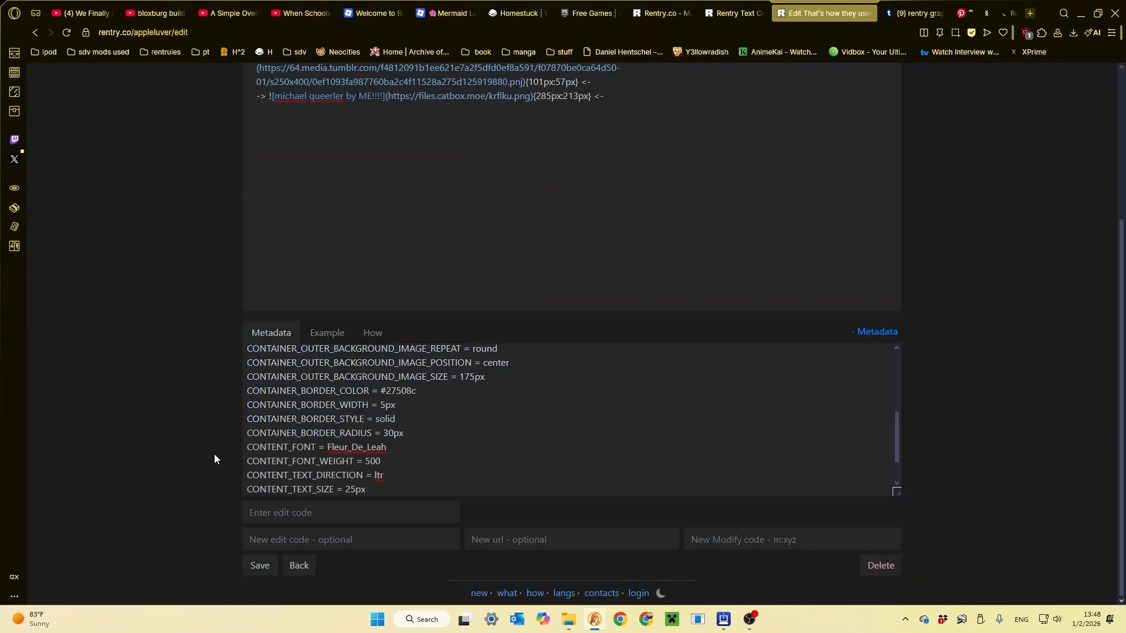
# - Close the Rentry text color page and replace the new page's border lines with width 5px, style solid and radius 30px
pyautogui.click(728, 6)
pyautogui.click(660, 6)
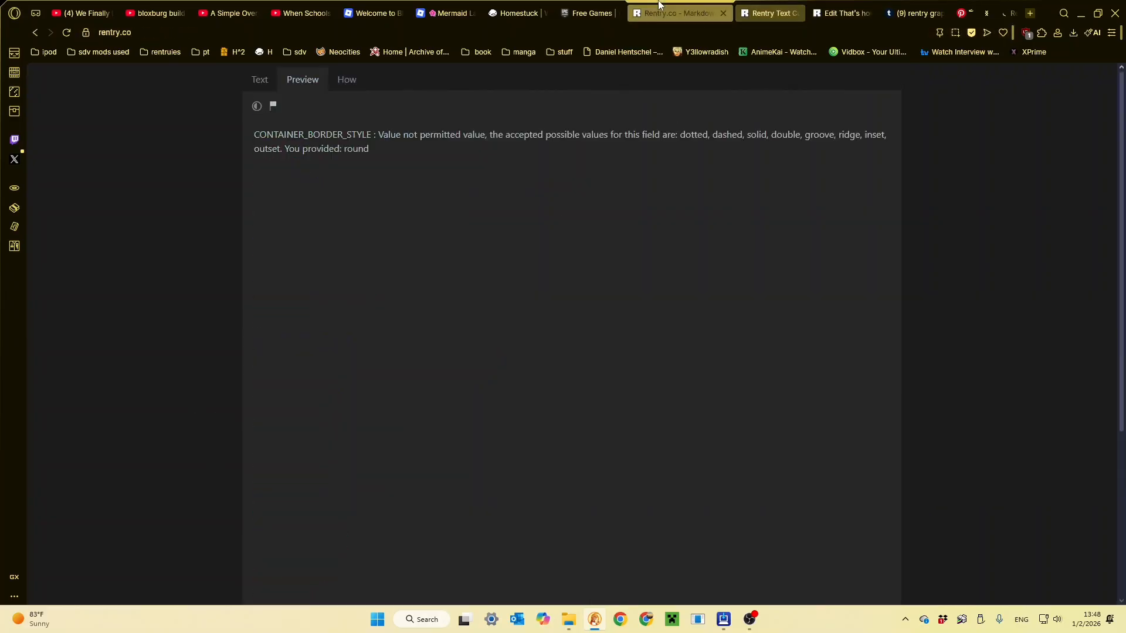
pyautogui.click(792, 14)
pyautogui.scroll(-5, 314, 351)
pyautogui.scroll(10, 346, 411)
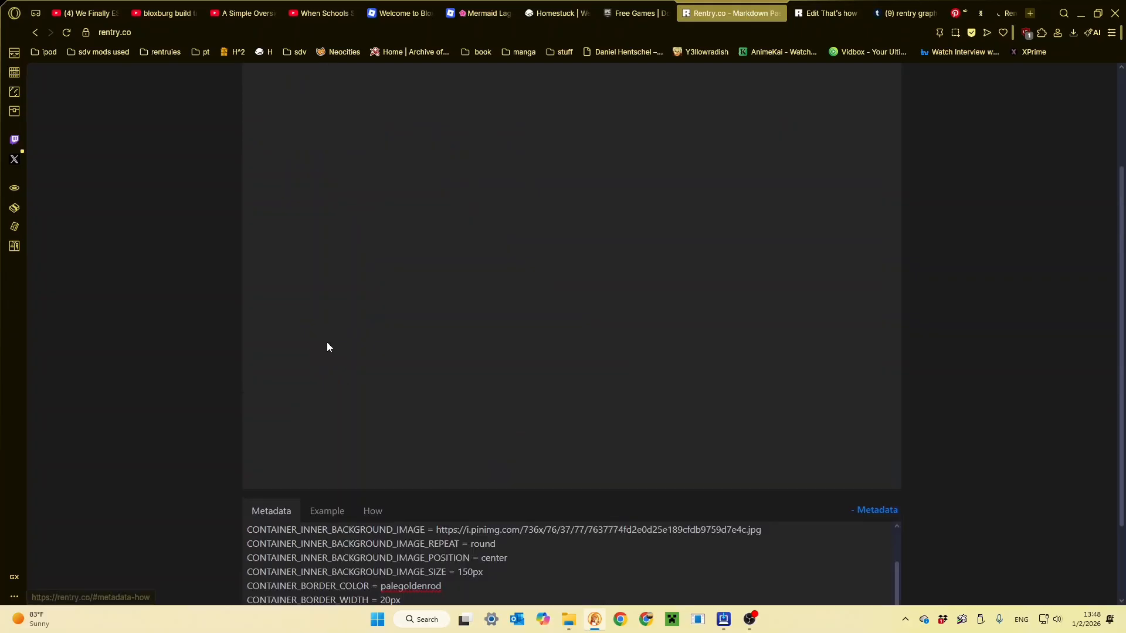
pyautogui.click(265, 85)
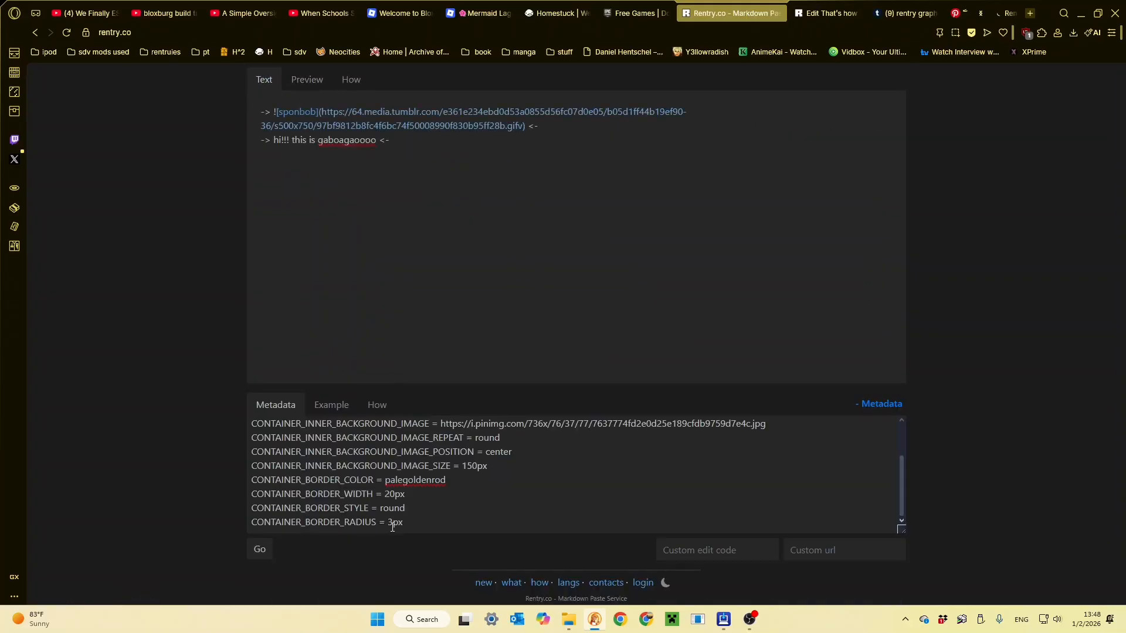
pyautogui.moveTo(403, 523); pyautogui.dragTo(246, 497)
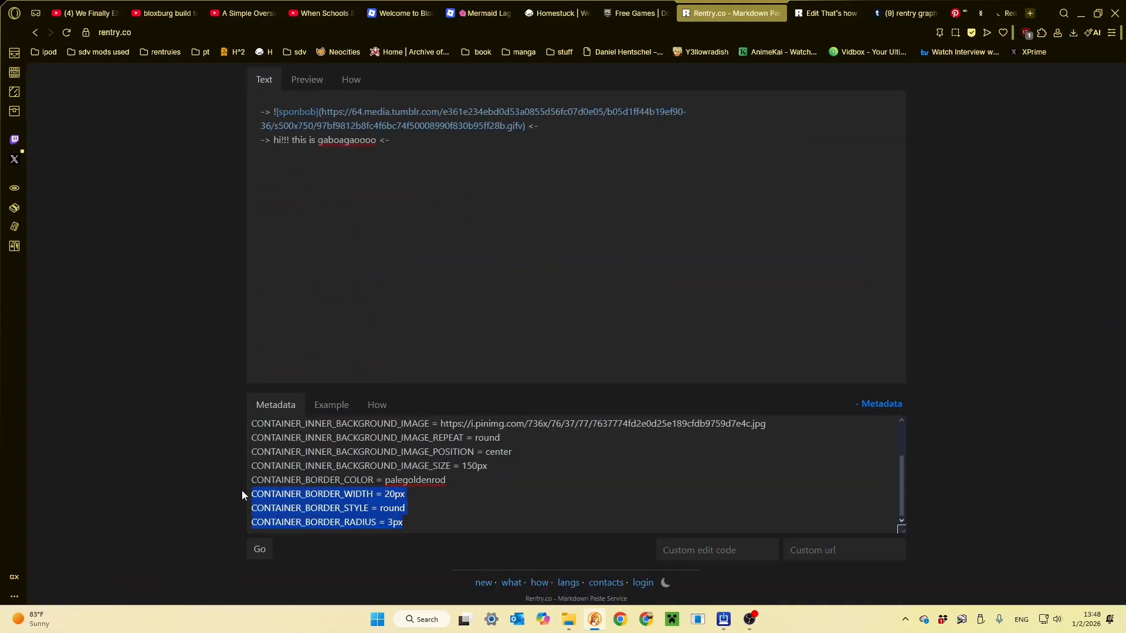
pyautogui.hotkey('ctrl', 'v')
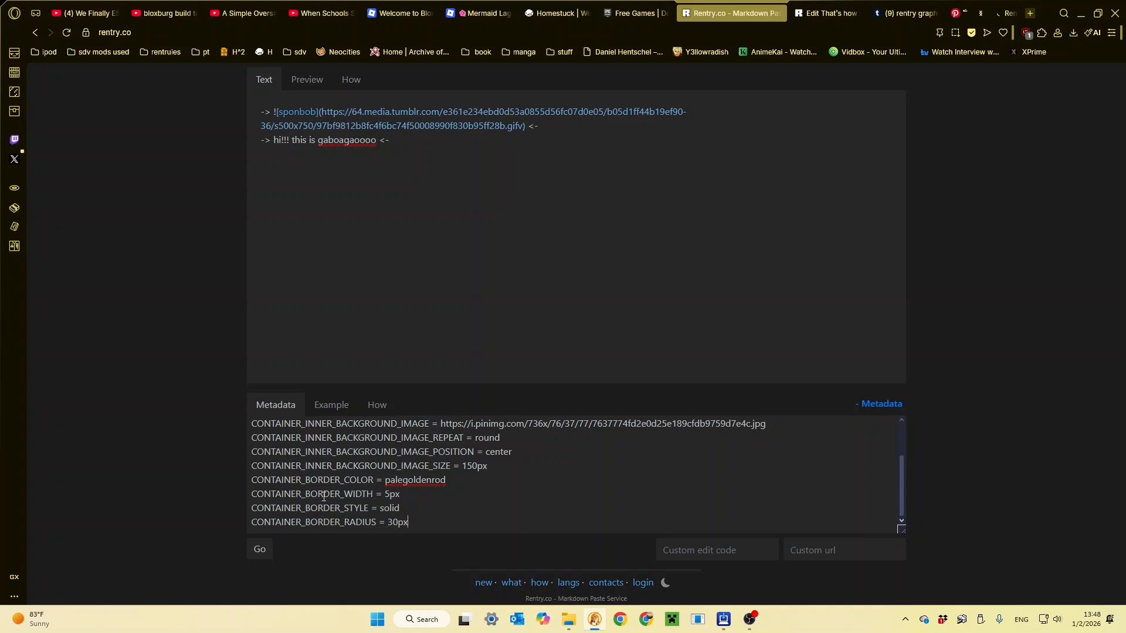
# - Check the new container border in the page preview and return to the page text
pyautogui.click(306, 83)
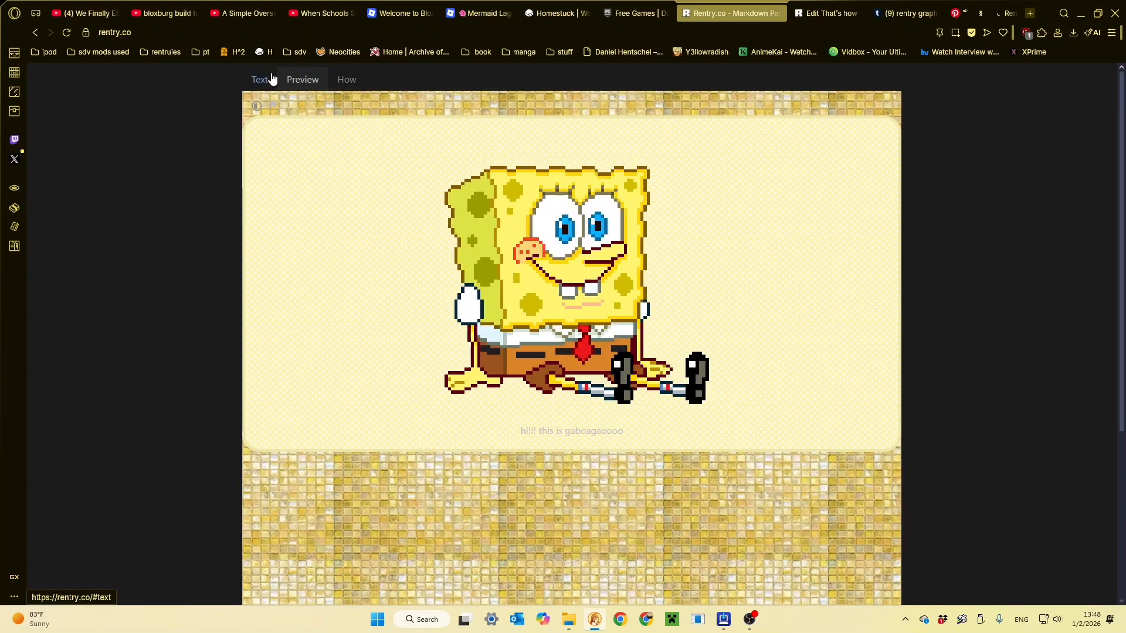
pyautogui.click(271, 78)
pyautogui.click(306, 80)
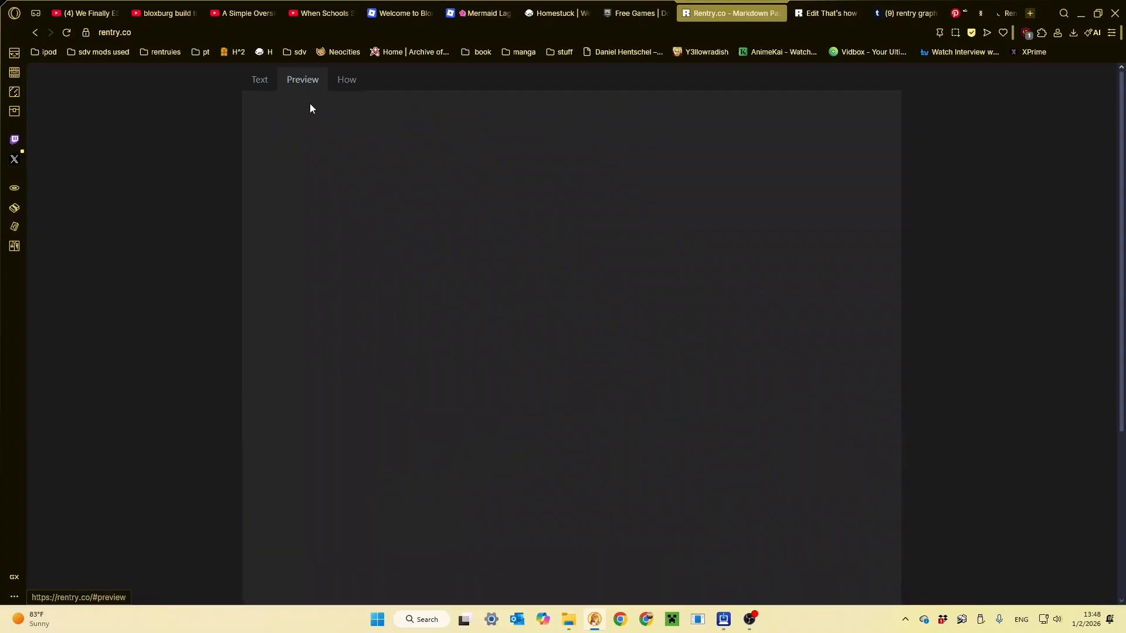
pyautogui.click(254, 88)
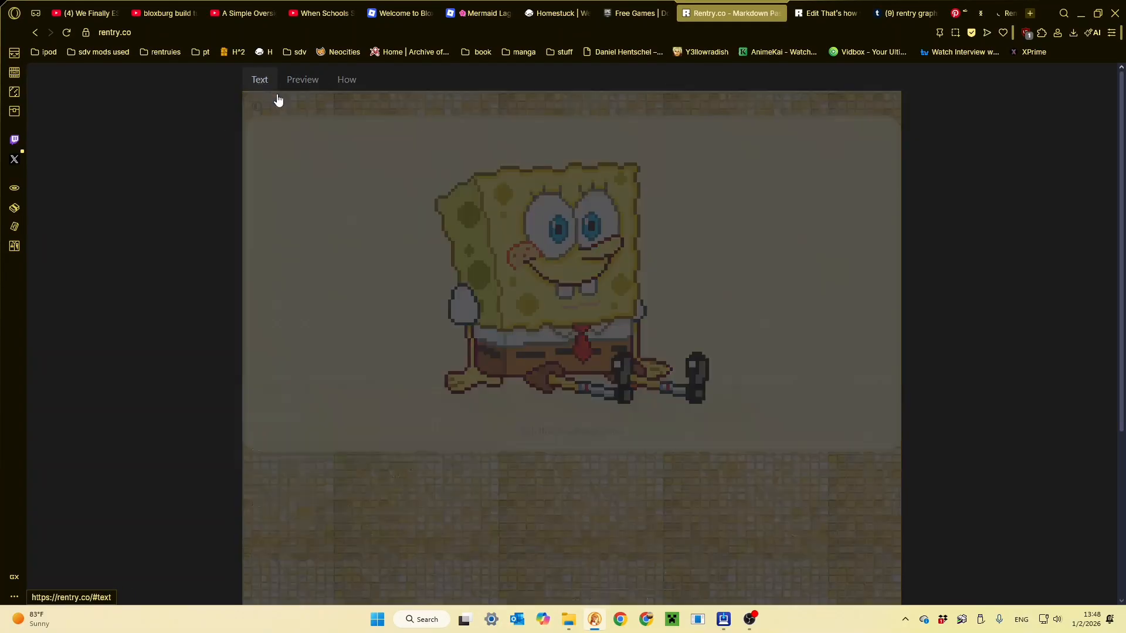
# - Copy the CONTAINER_MAX_WIDTH = 600px line from the metadata examples and add it as the first line of the page's metadata
pyautogui.click(372, 405)
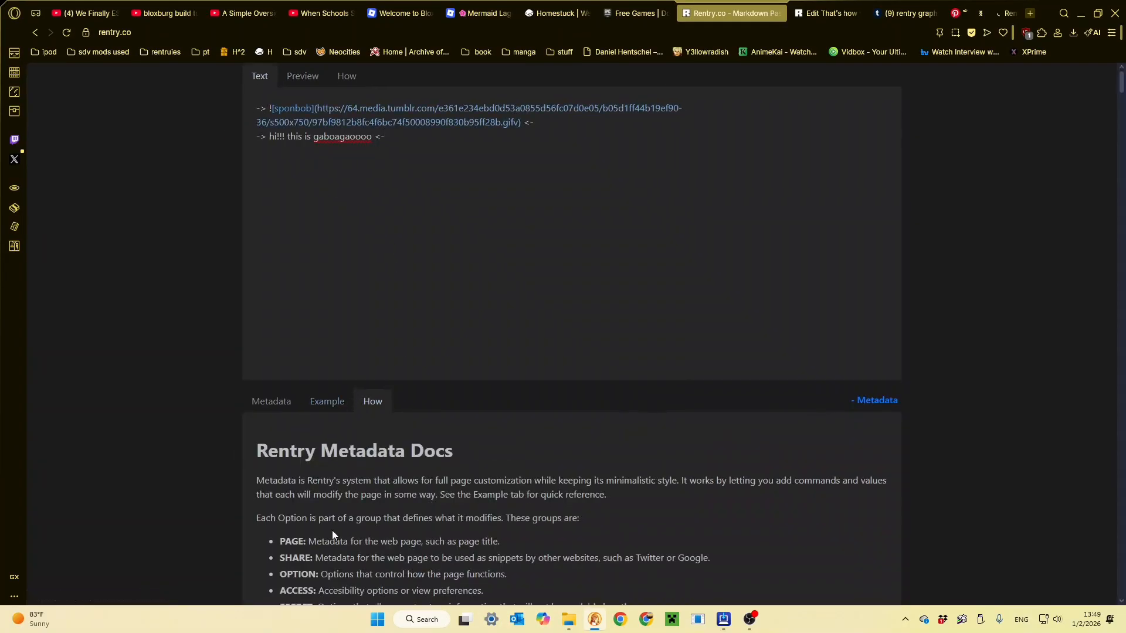
pyautogui.scroll(-9, 332, 530)
pyautogui.scroll(8, 243, 299)
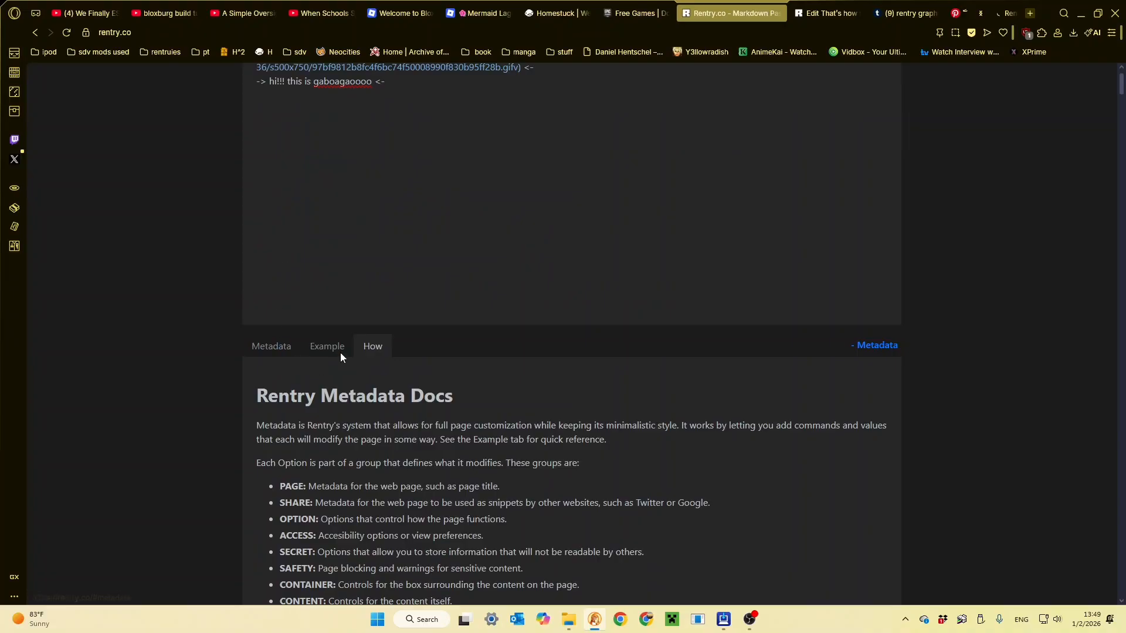
pyautogui.click(340, 354)
pyautogui.scroll(-4, 352, 470)
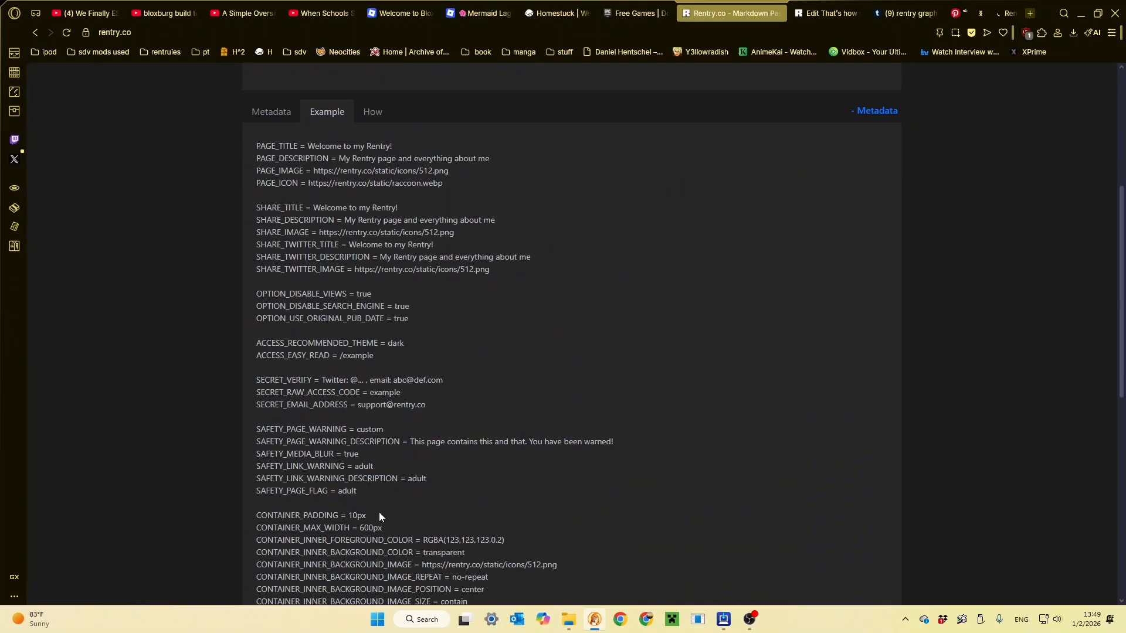
pyautogui.moveTo(382, 522); pyautogui.dragTo(278, 523)
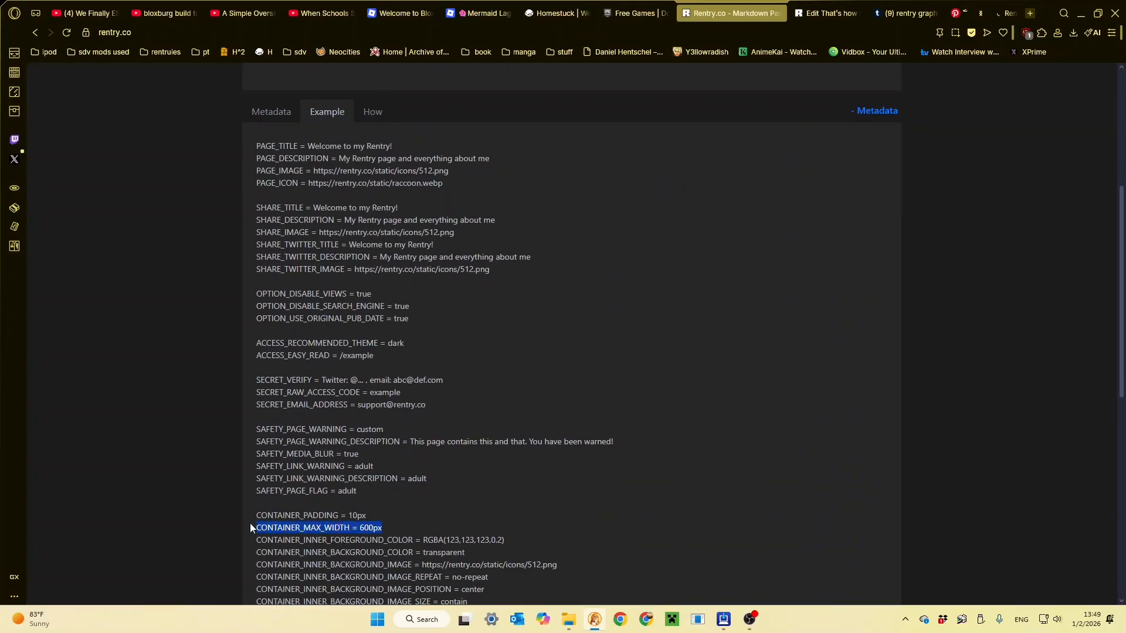
pyautogui.click(311, 511)
pyautogui.click(271, 112)
pyautogui.scroll(2, 350, 492)
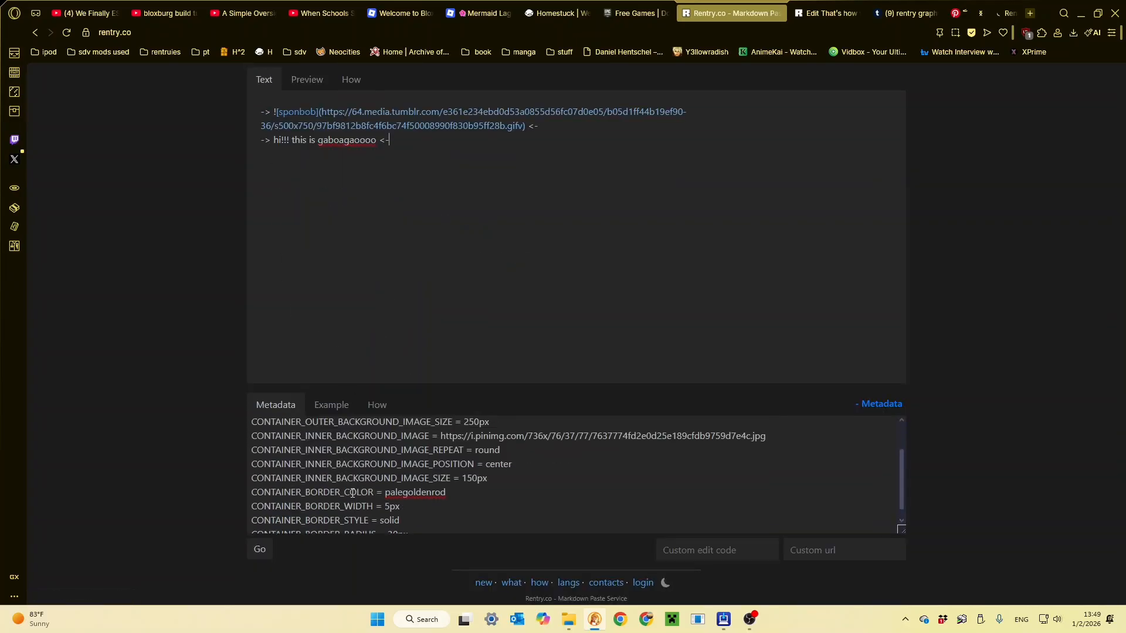
pyautogui.press('Return')
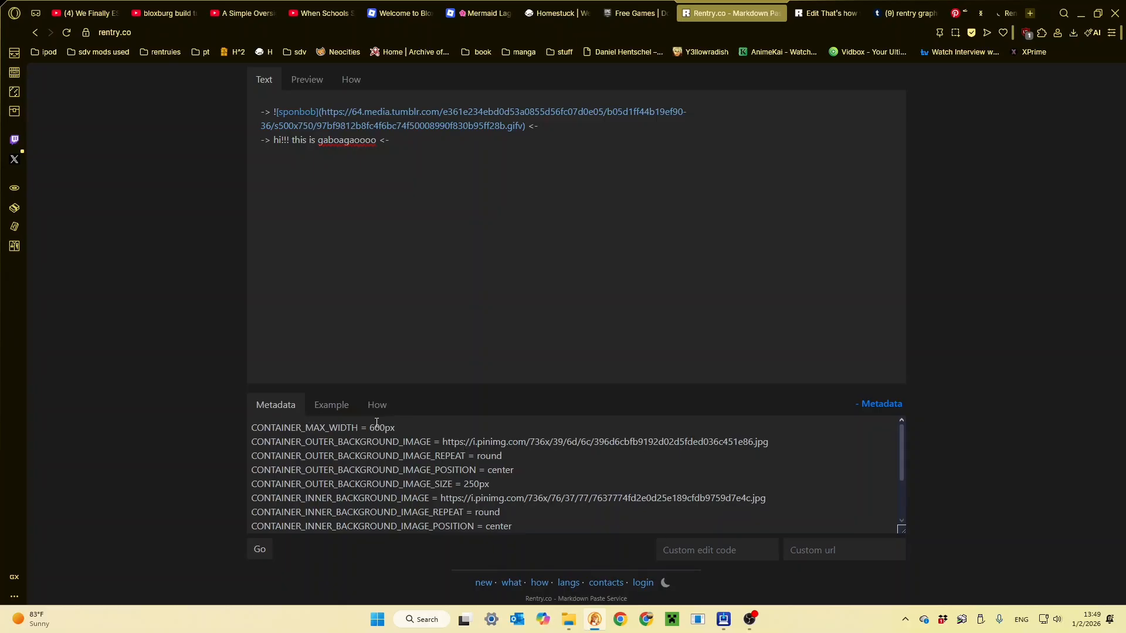
# - Set CONTAINER_MAX_WIDTH to 650px and check the narrower container in the page preview
pyautogui.tripleClick(382, 425)
pyautogui.doubleClick(382, 427)
pyautogui.click(298, 87)
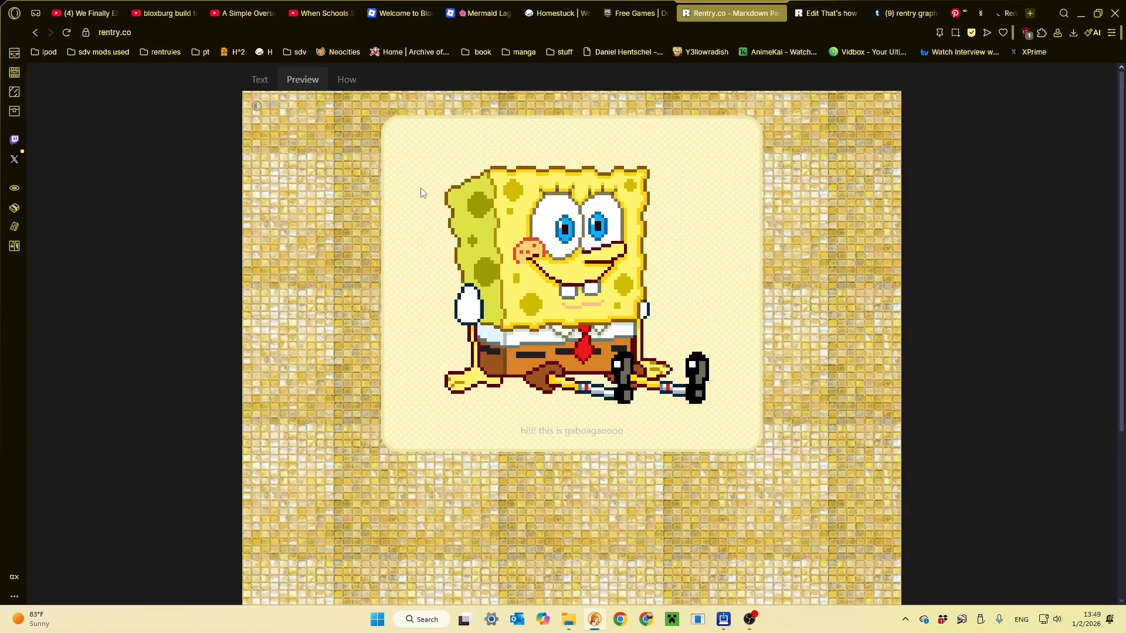
pyautogui.click(257, 81)
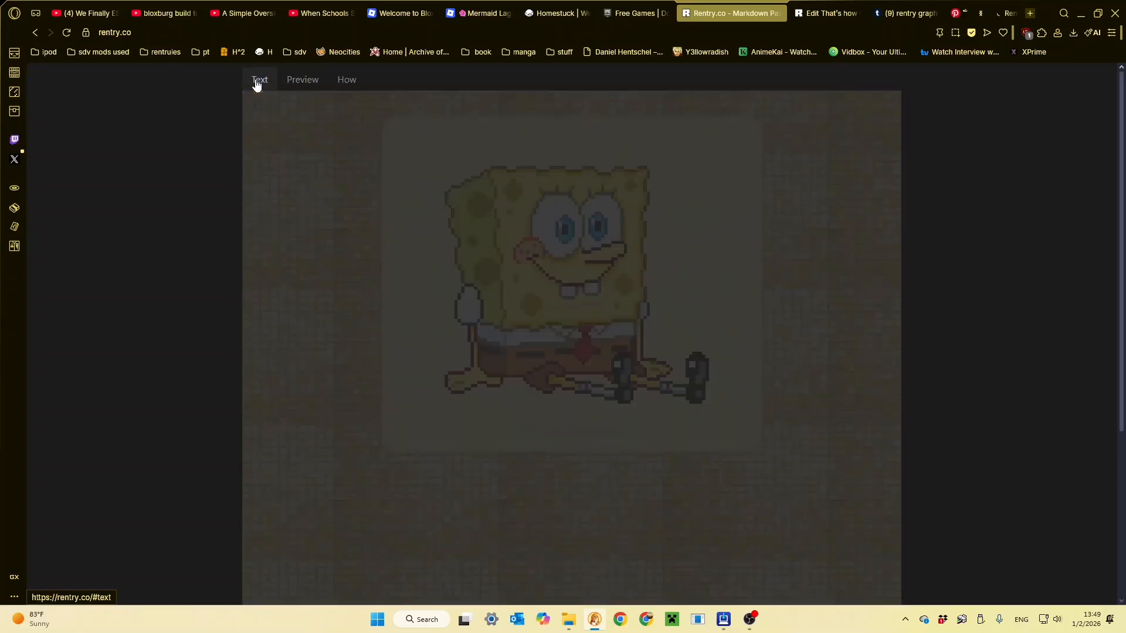
pyautogui.click(297, 81)
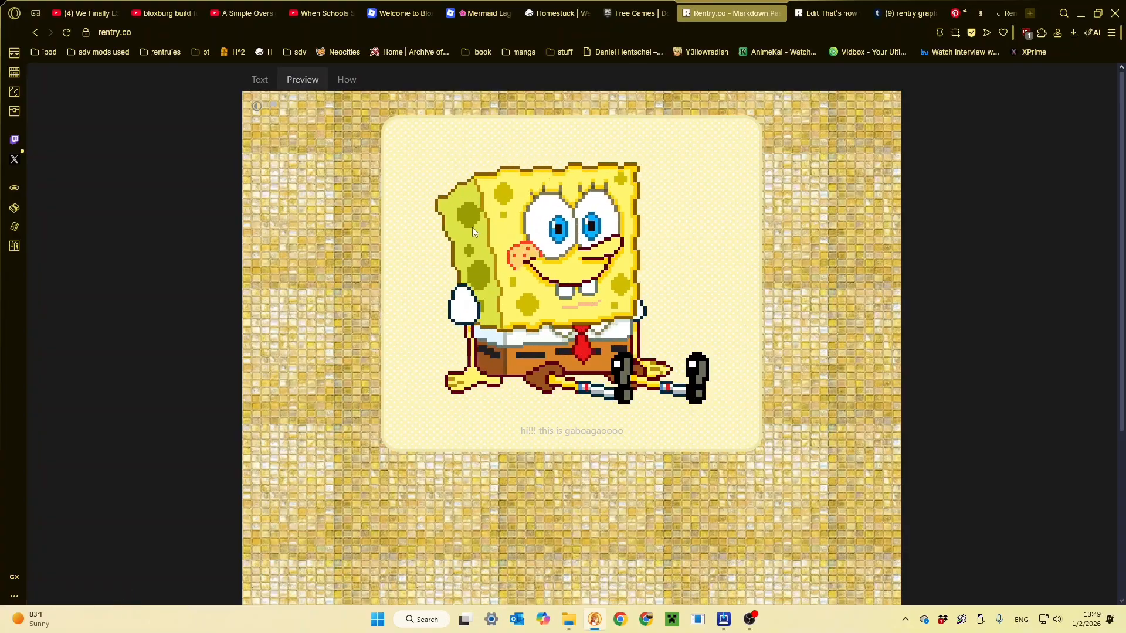
# - Leave the finished page's editor without saving, view its published version, and return to the new page's text
pyautogui.click(804, 10)
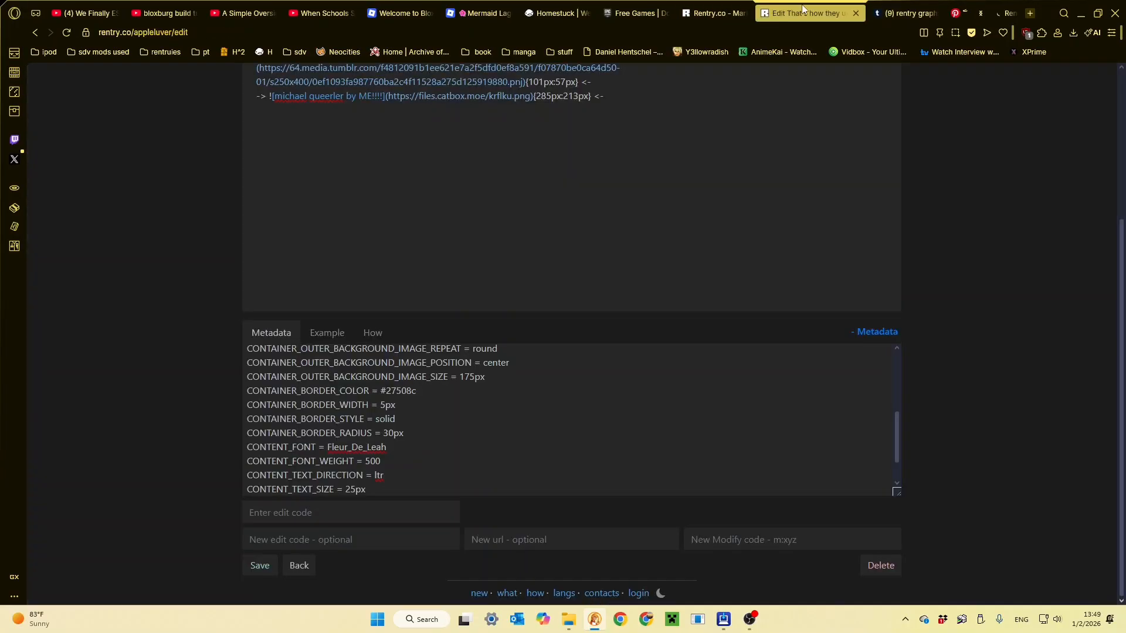
pyautogui.click(291, 566)
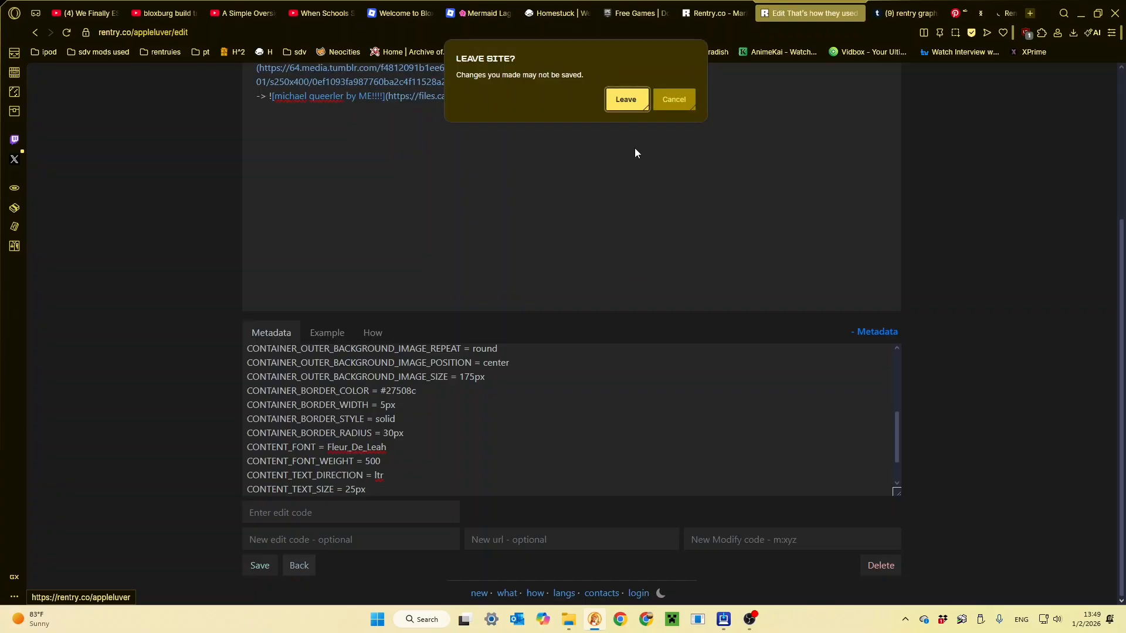
pyautogui.click(629, 104)
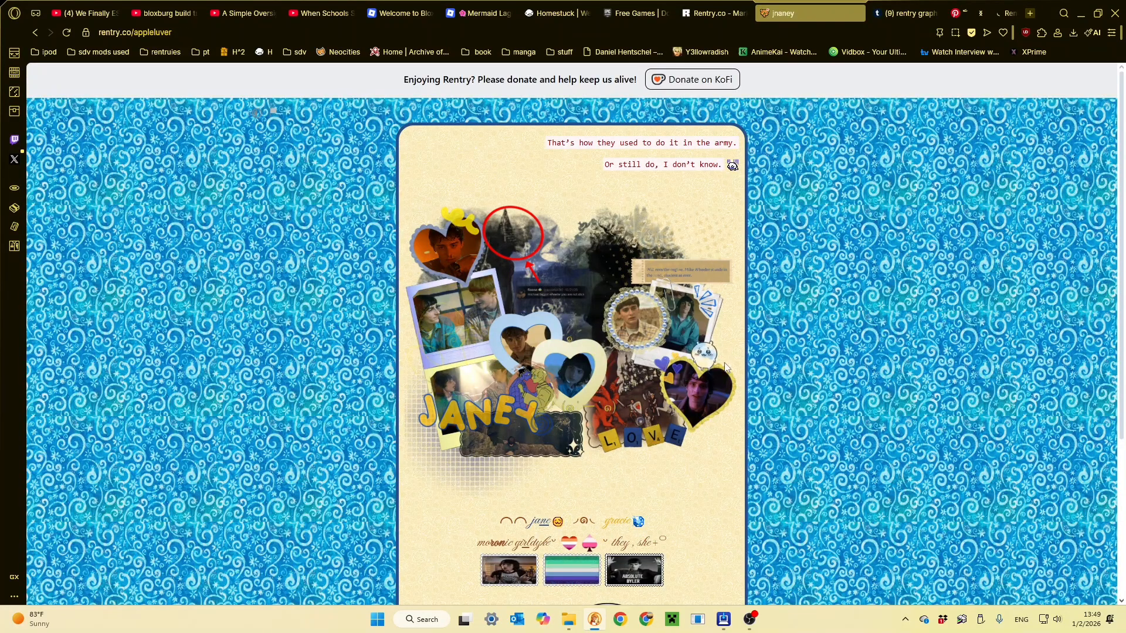
pyautogui.click(714, 13)
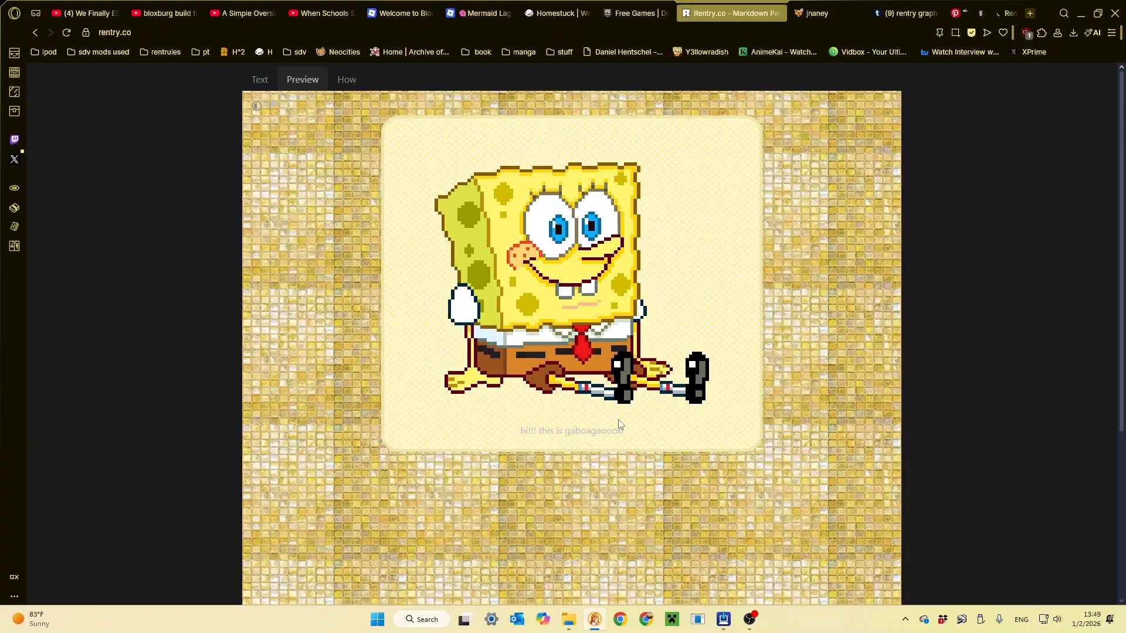
pyautogui.click(260, 80)
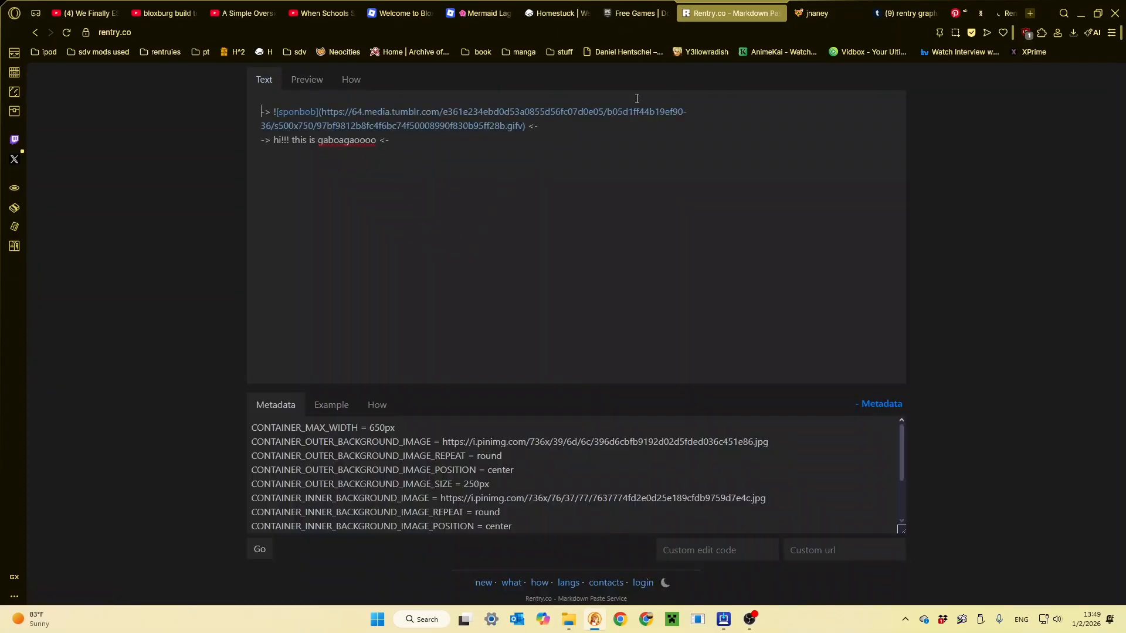
# - Examine the decorative font and small images on the published example page up close
pyautogui.hotkey('ctrl', 'Tab')
pyautogui.scroll(-5, 611, 203)
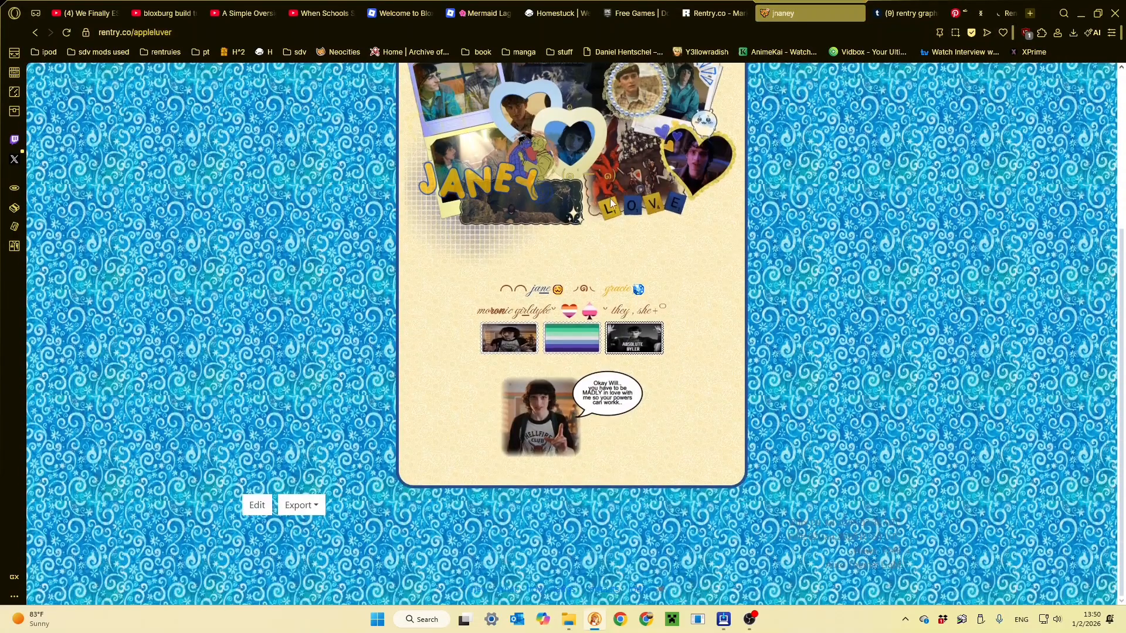
pyautogui.scroll(1, 546, 346)
pyautogui.scroll(-1, 534, 355)
pyautogui.scroll(5, 526, 360)
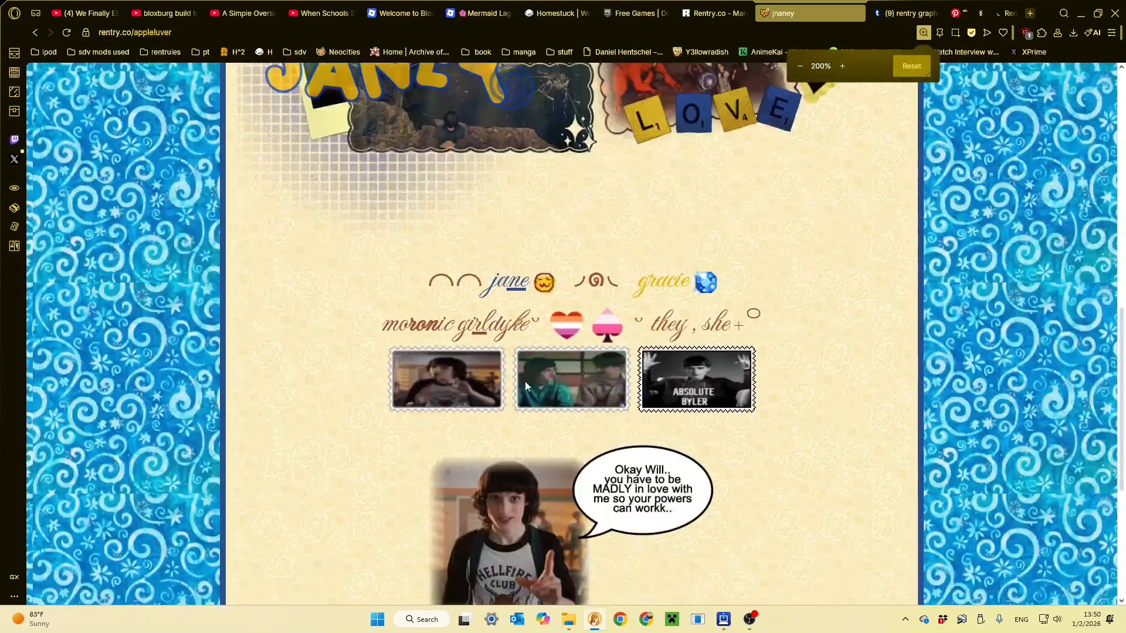
pyautogui.scroll(-3, 505, 340)
pyautogui.scroll(3, 471, 286)
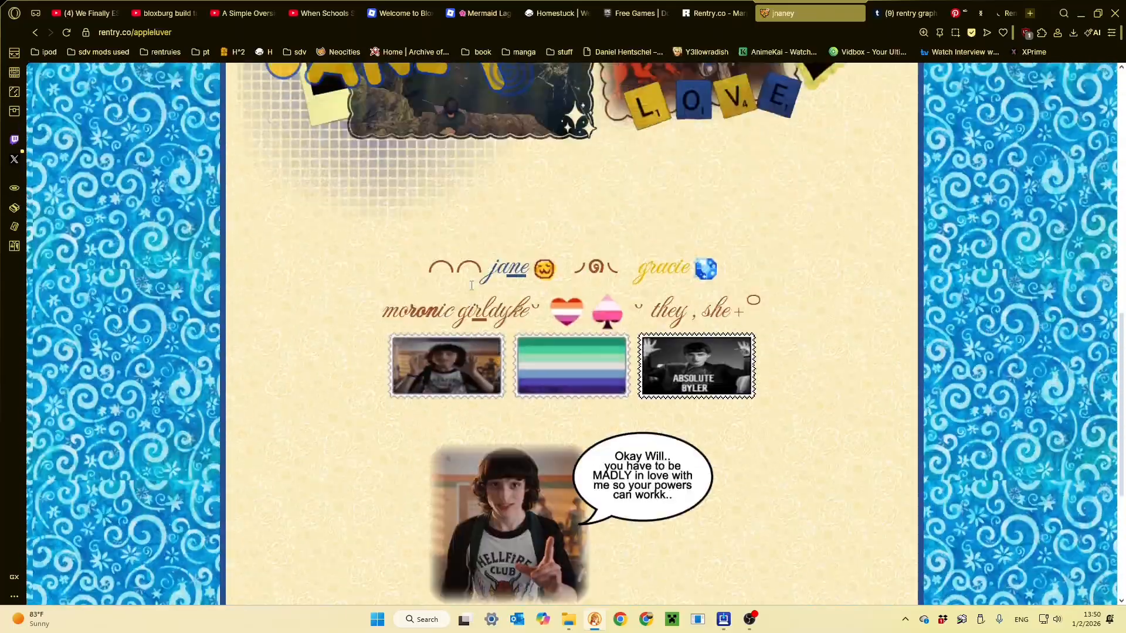
# - Return to the new page and copy the metadata example lines from CONTENT_FONT through CONTENT_TEXT_SIZE = 16px
pyautogui.click(732, 5)
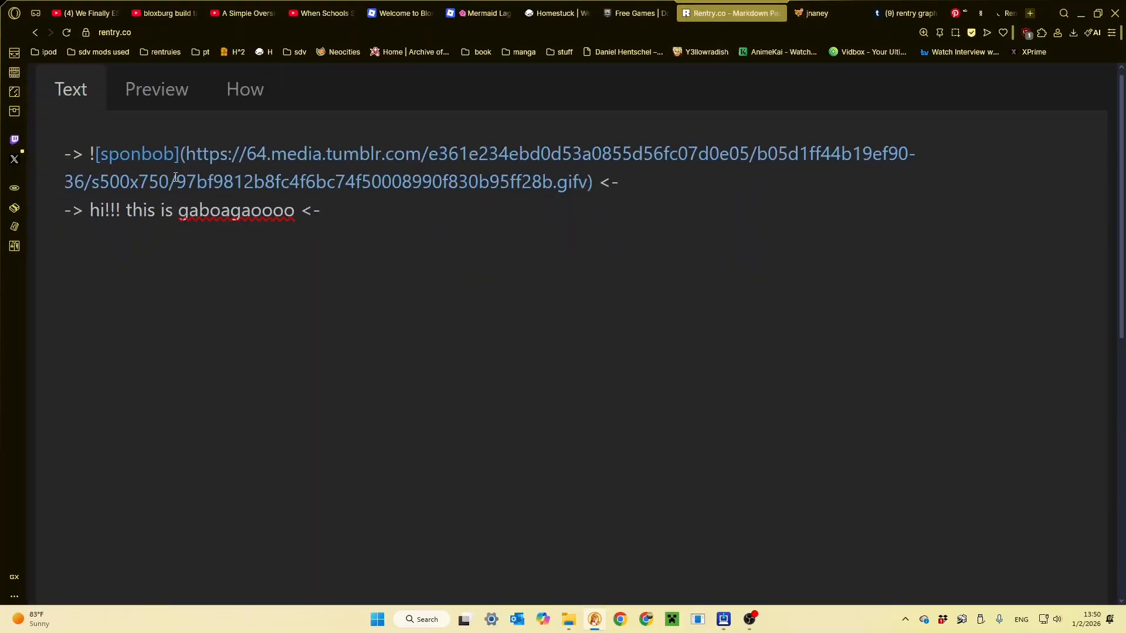
pyautogui.scroll(-1, 175, 177)
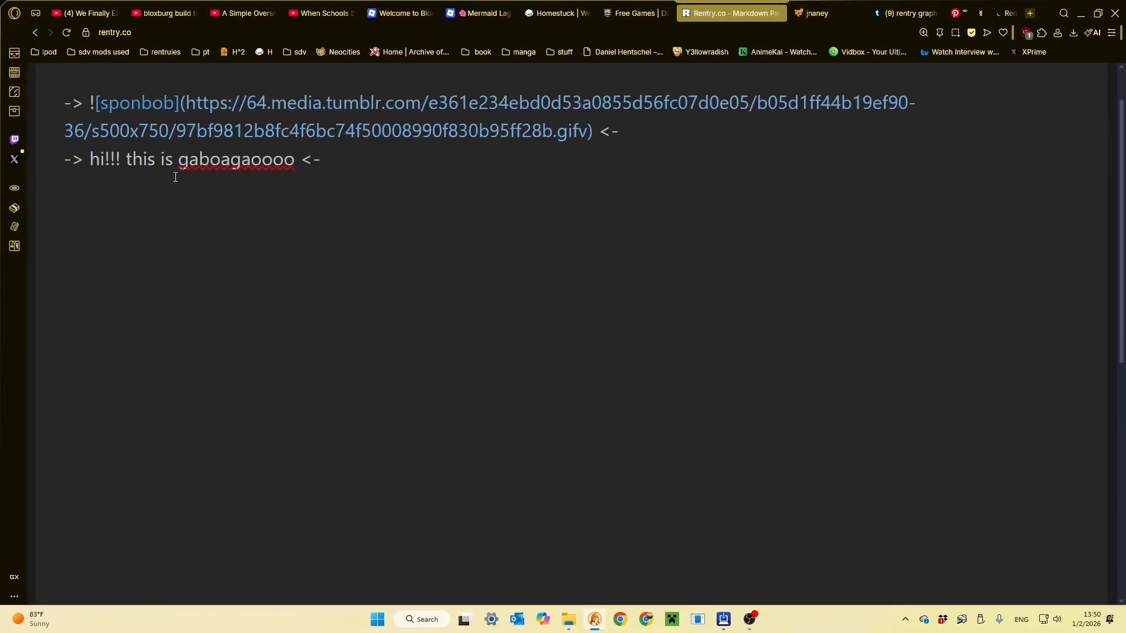
pyautogui.scroll(-5, 175, 177)
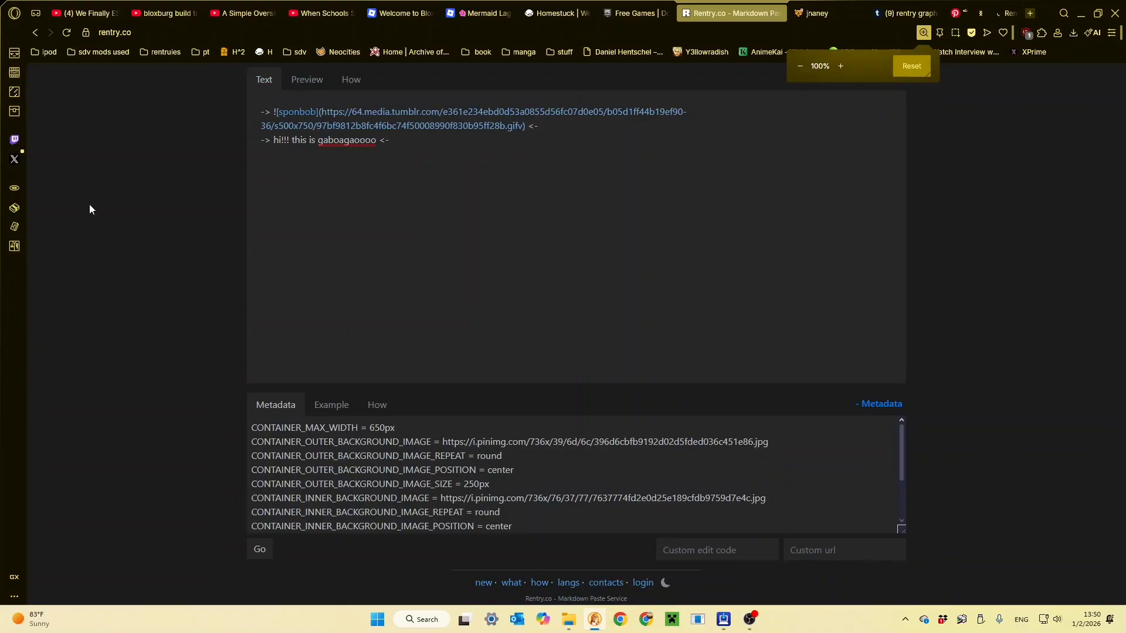
pyautogui.click(329, 406)
pyautogui.scroll(-9, 346, 431)
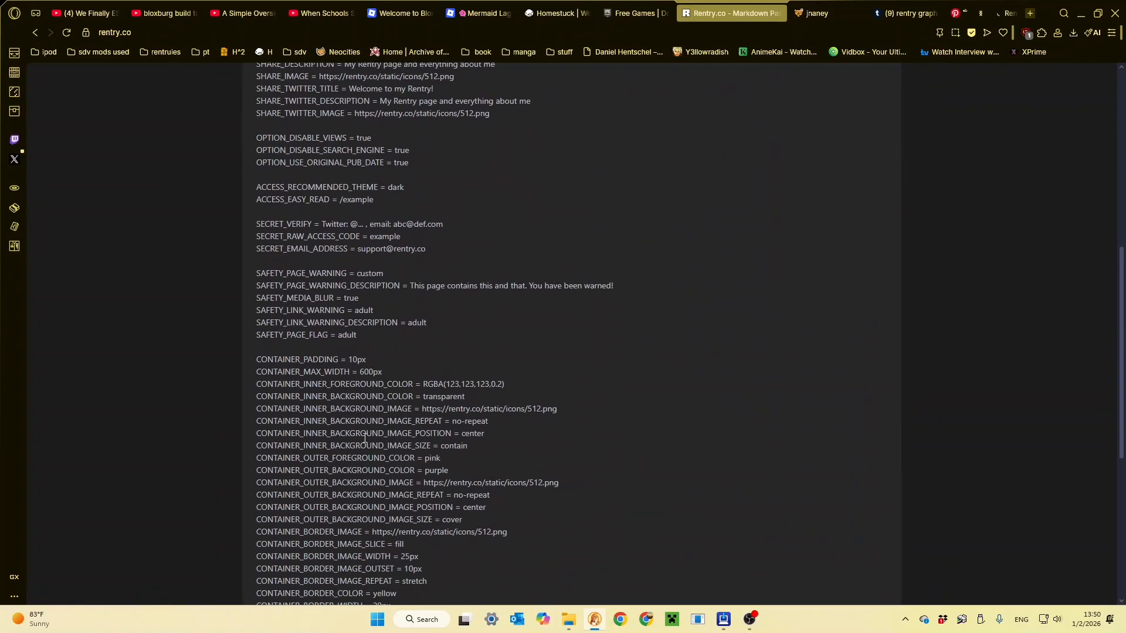
pyautogui.scroll(-2, 365, 435)
pyautogui.scroll(-1, 338, 474)
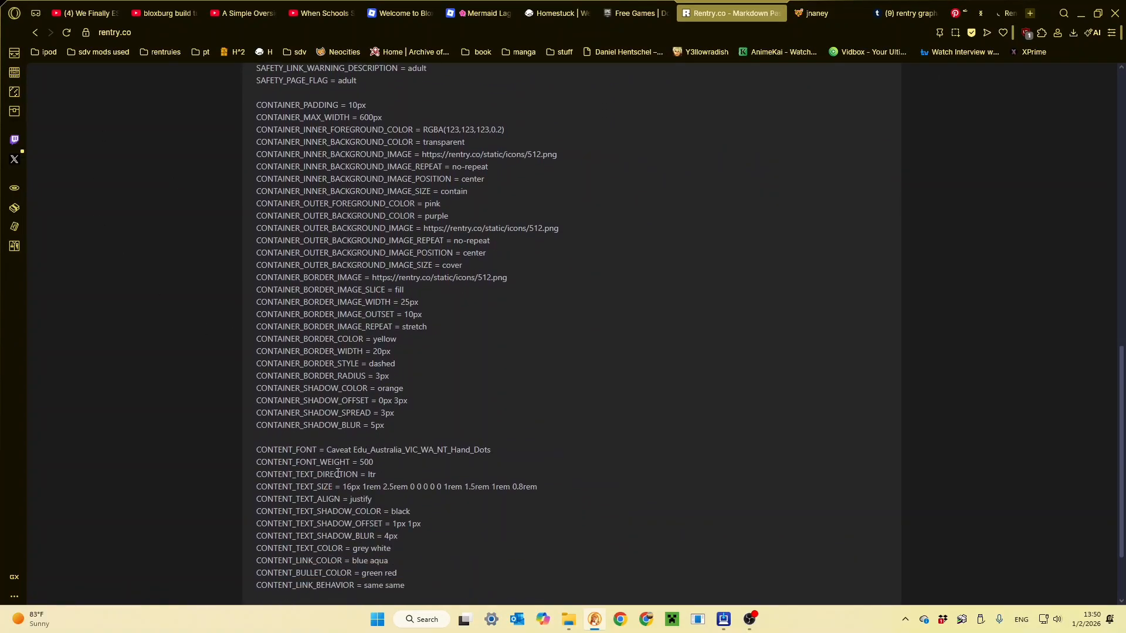
pyautogui.moveTo(248, 446); pyautogui.dragTo(361, 487)
pyautogui.hotkey('ctrl', 'c')
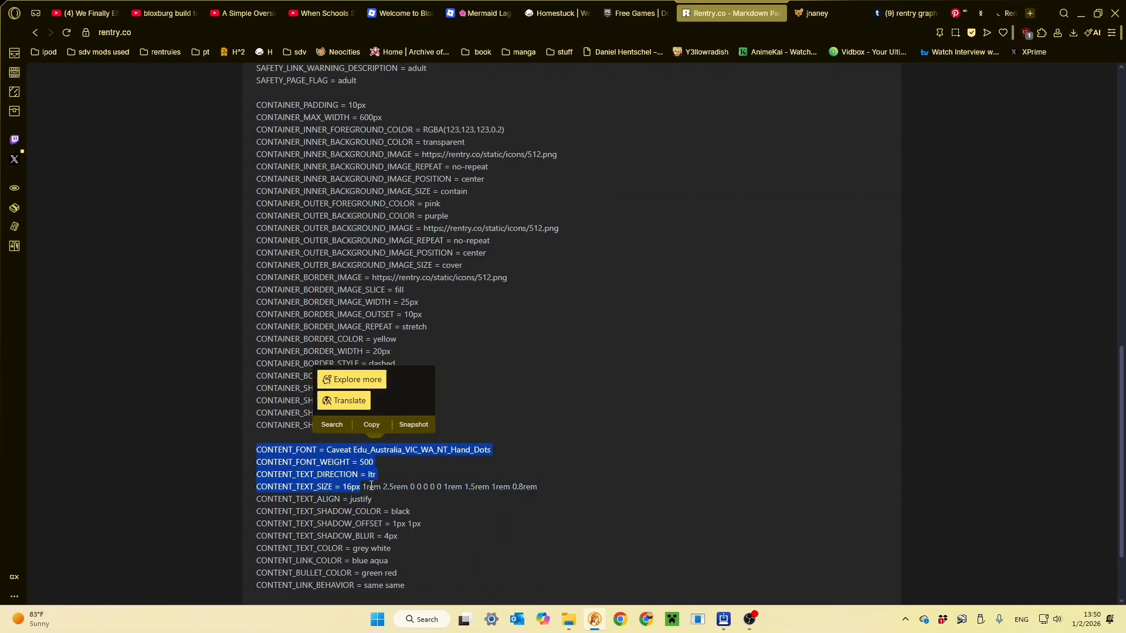
pyautogui.scroll(7, 178, 273)
pyautogui.scroll(5, 158, 244)
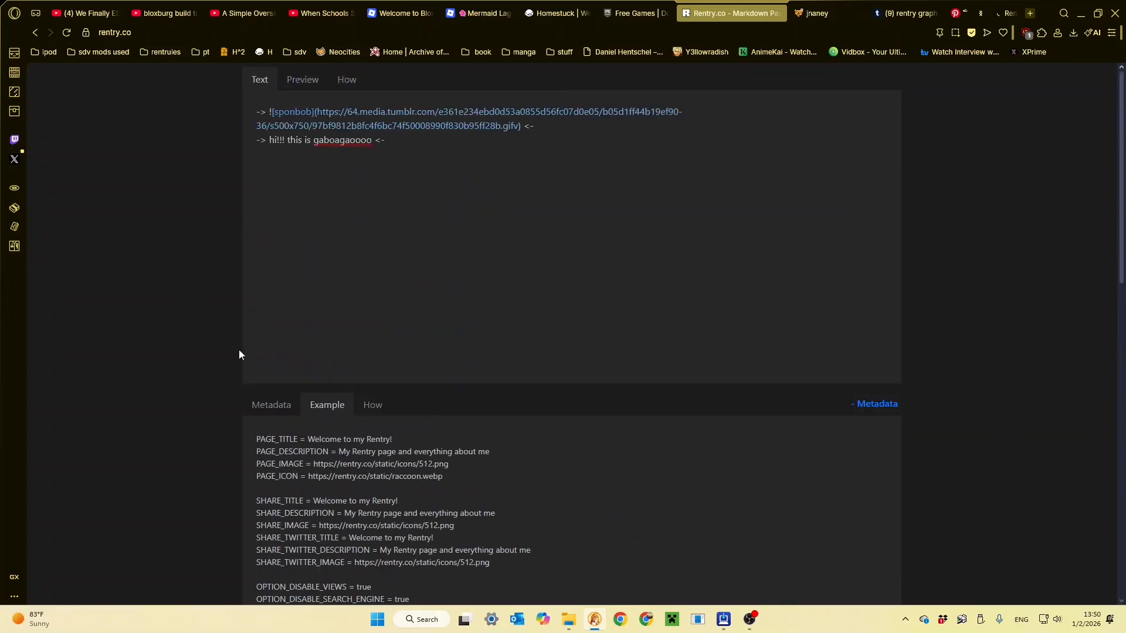
# - Paste the copied font, weight, text direction and 16px text size lines below the border radius in the page's metadata
pyautogui.click(271, 405)
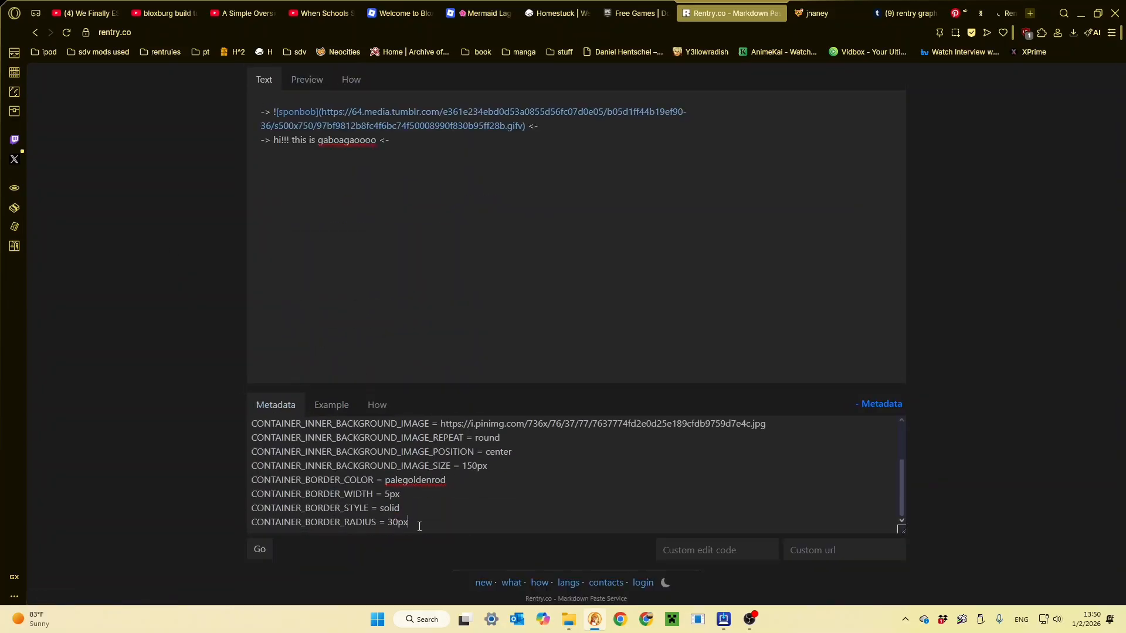
pyautogui.press('Return')
pyautogui.hotkey('ctrl', 'v')
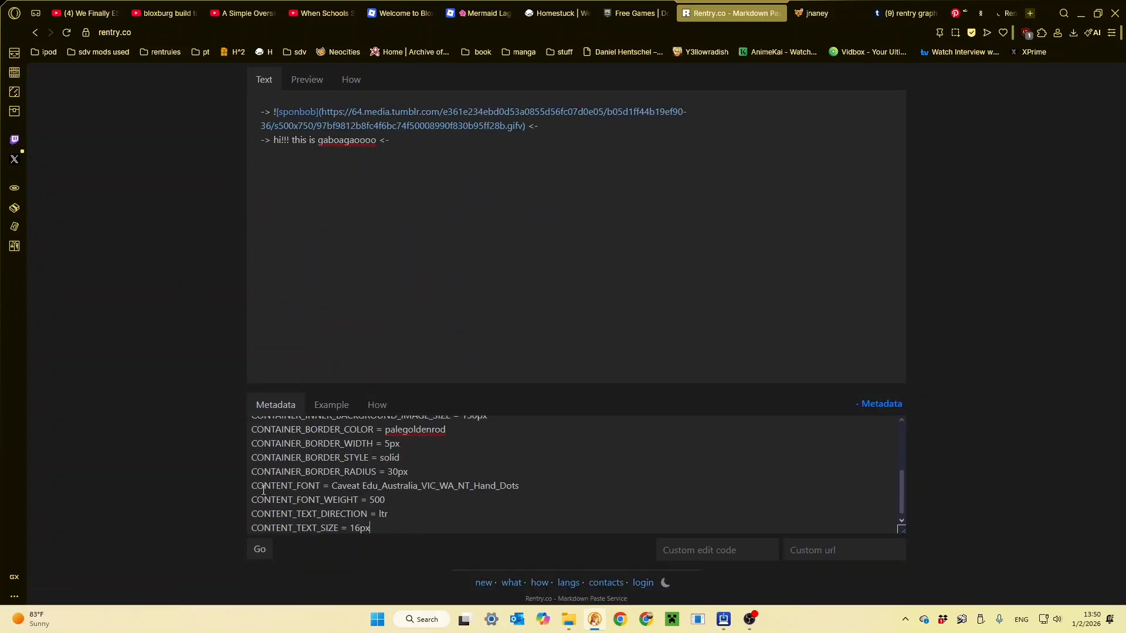
pyautogui.click(1011, 13)
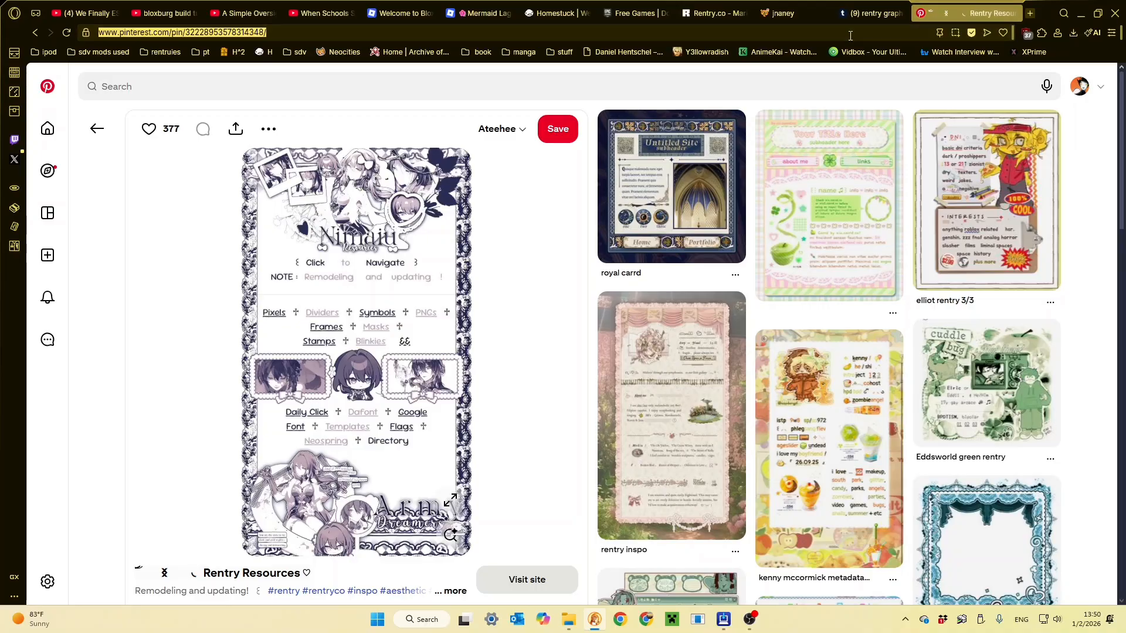
pyautogui.hotkey('ctrl', 'v')
pyautogui.press('Return')
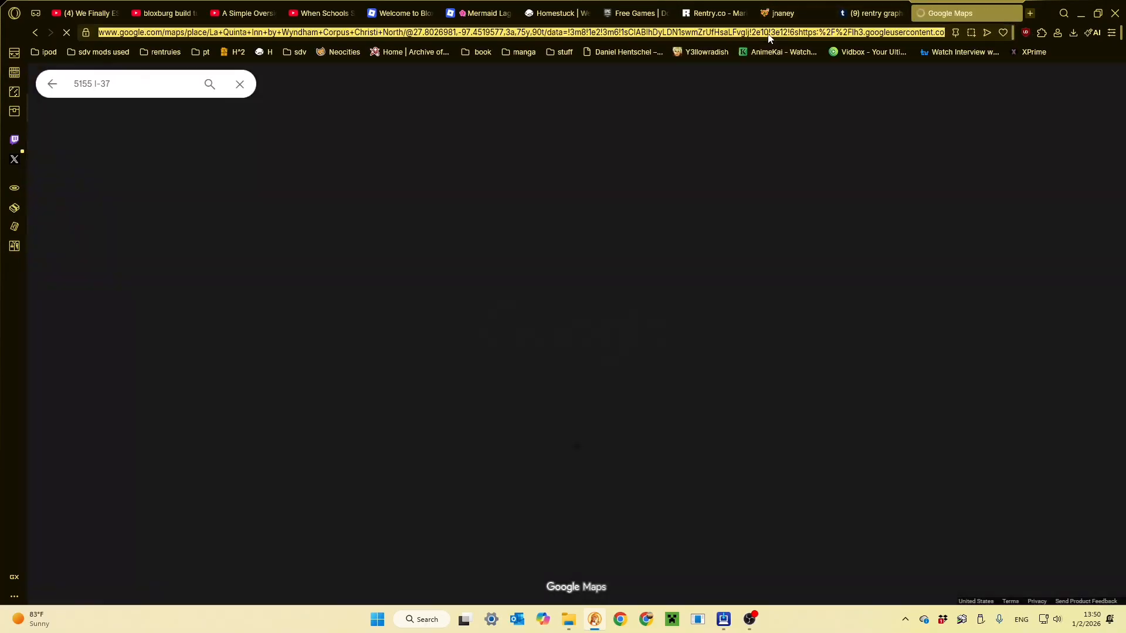
# - Search the web for google fonts and open the Google Fonts browsing page
pyautogui.click(768, 34)
pyautogui.write('google font')
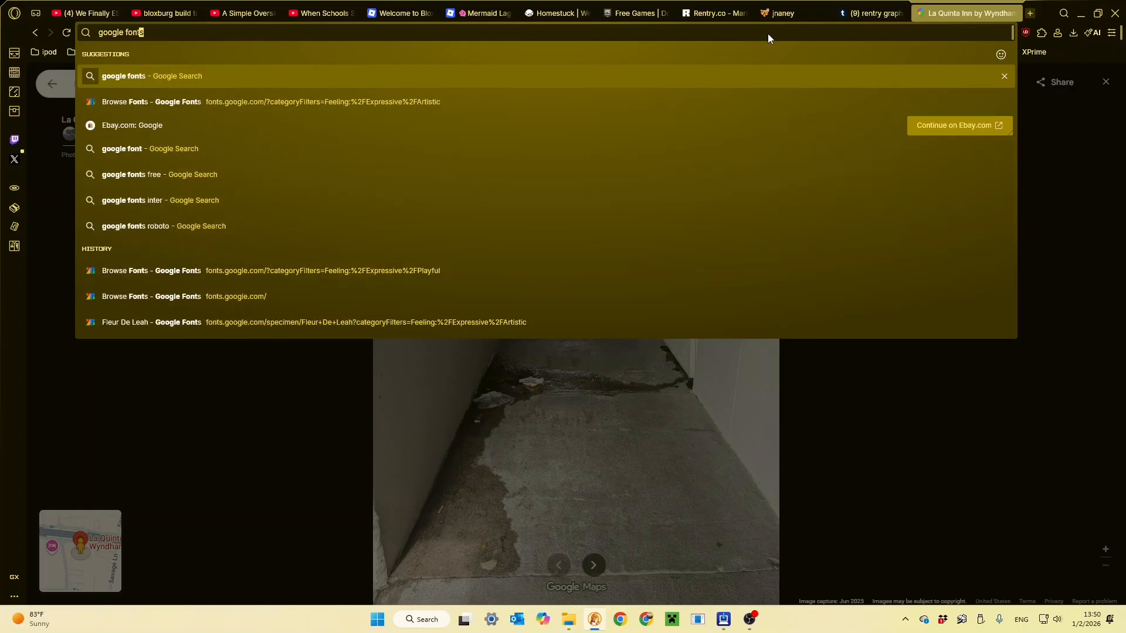
pyautogui.press('Return')
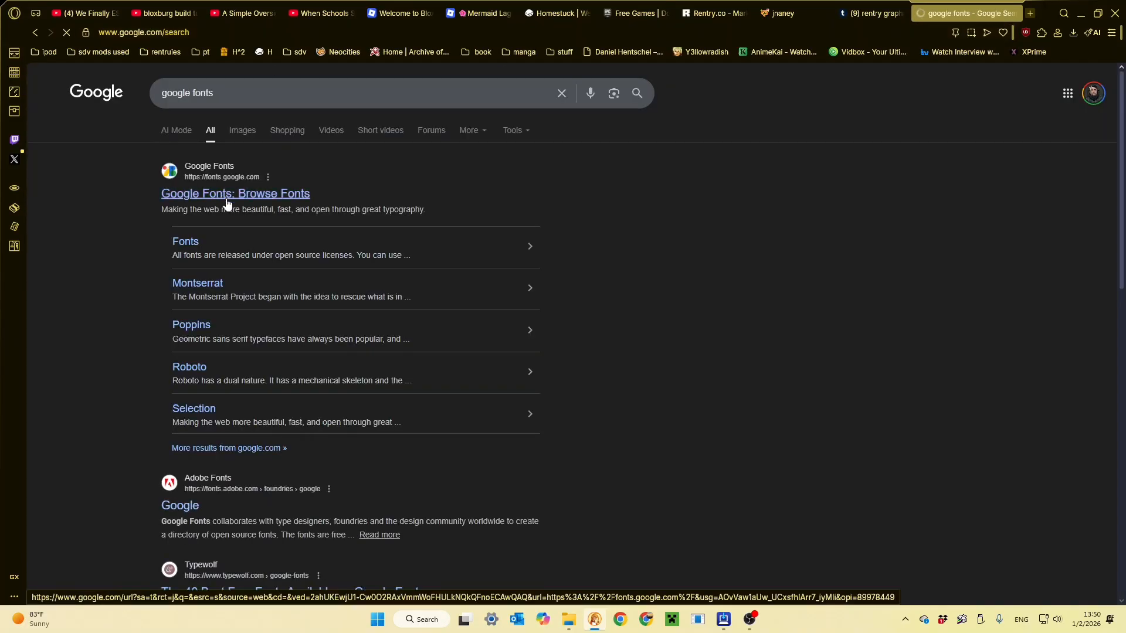
pyautogui.click(227, 200)
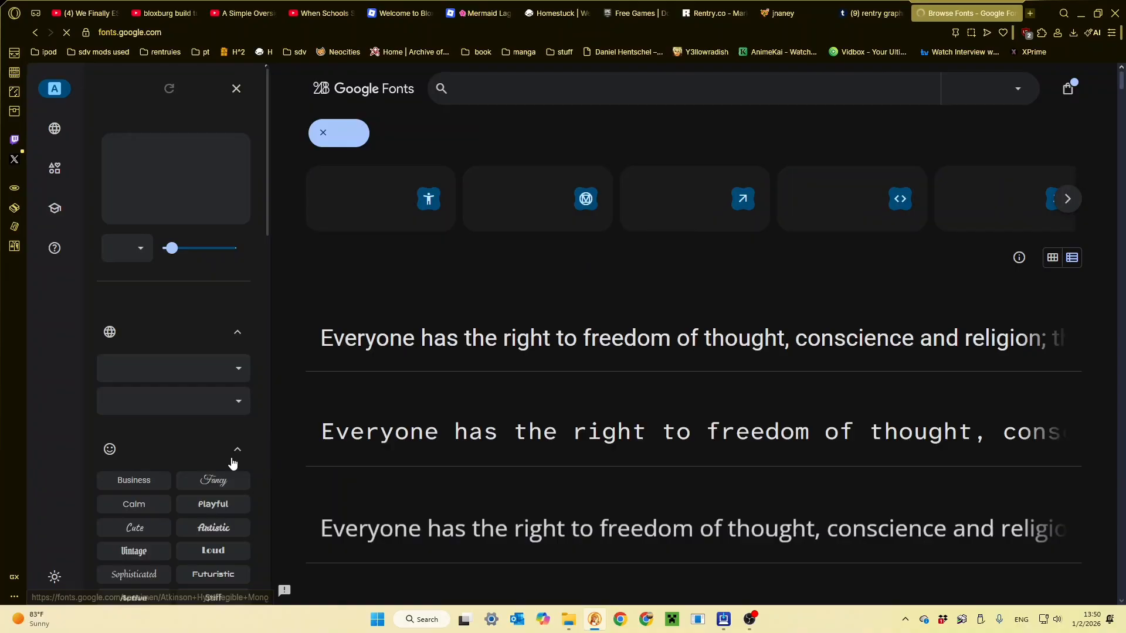
# - Filter the Google Fonts list to the Playful feeling and the English language
pyautogui.click(207, 503)
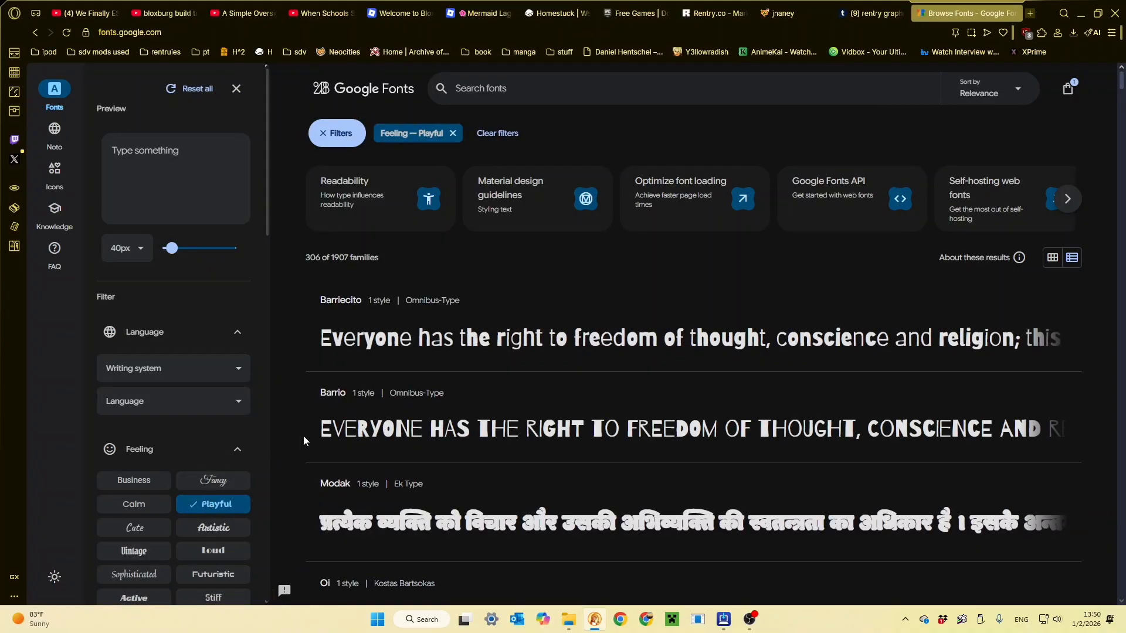
pyautogui.scroll(-5, 457, 397)
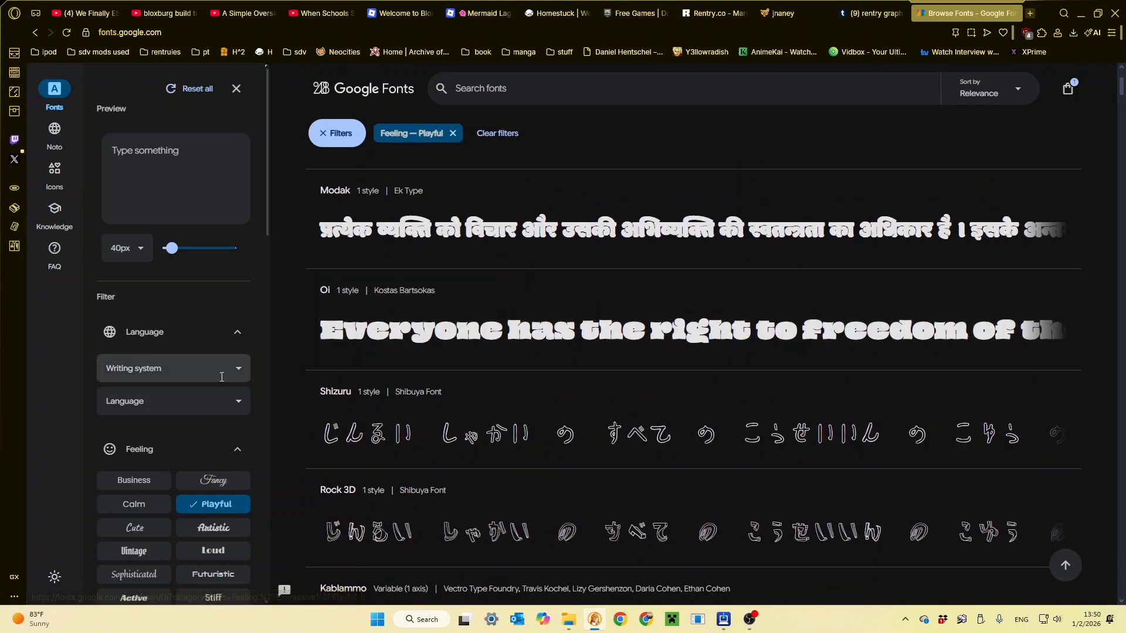
pyautogui.click(173, 397)
pyautogui.click(215, 399)
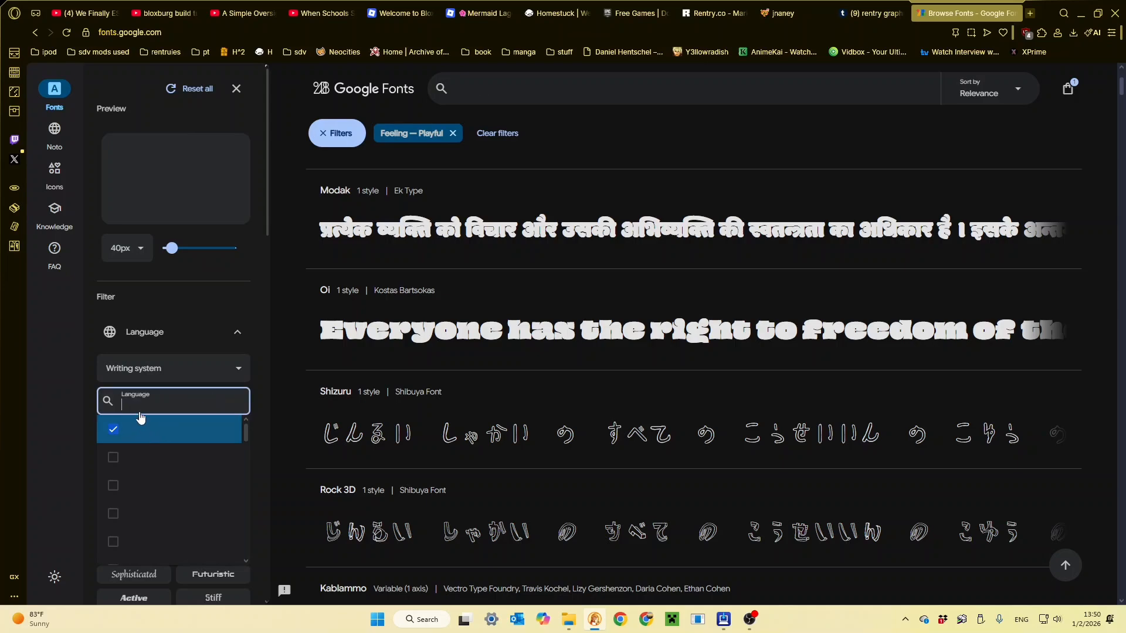
pyautogui.write('engl')
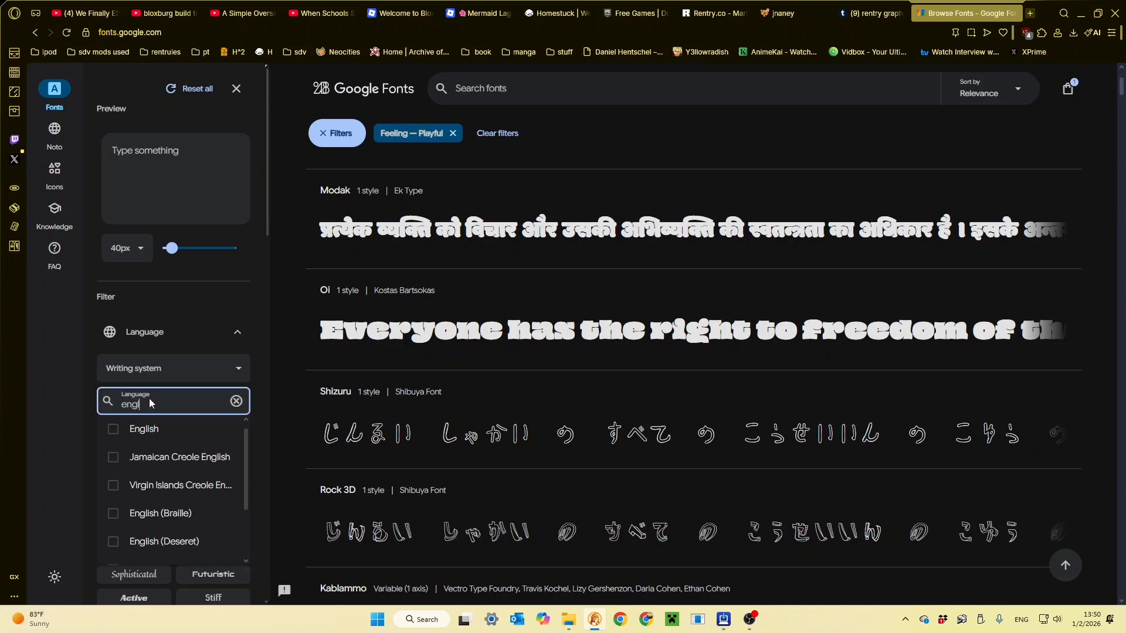
pyautogui.click(173, 448)
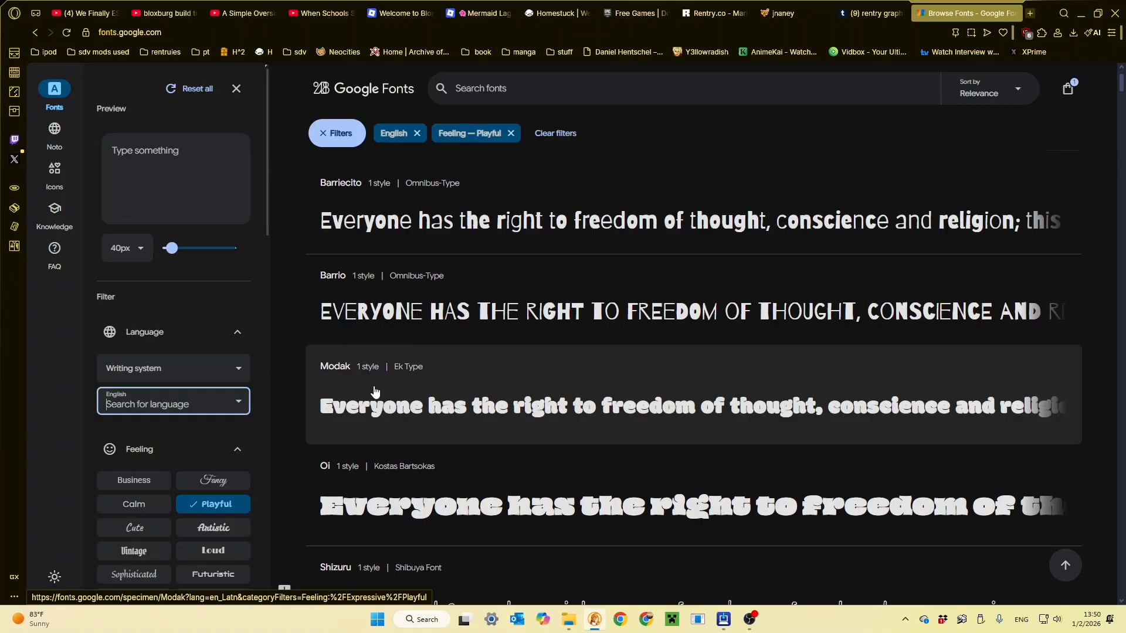
# - Copy the name of the Modak font from its specimen page and paste it as the CONTENT_FONT value in the Rentry metadata
pyautogui.click(373, 393)
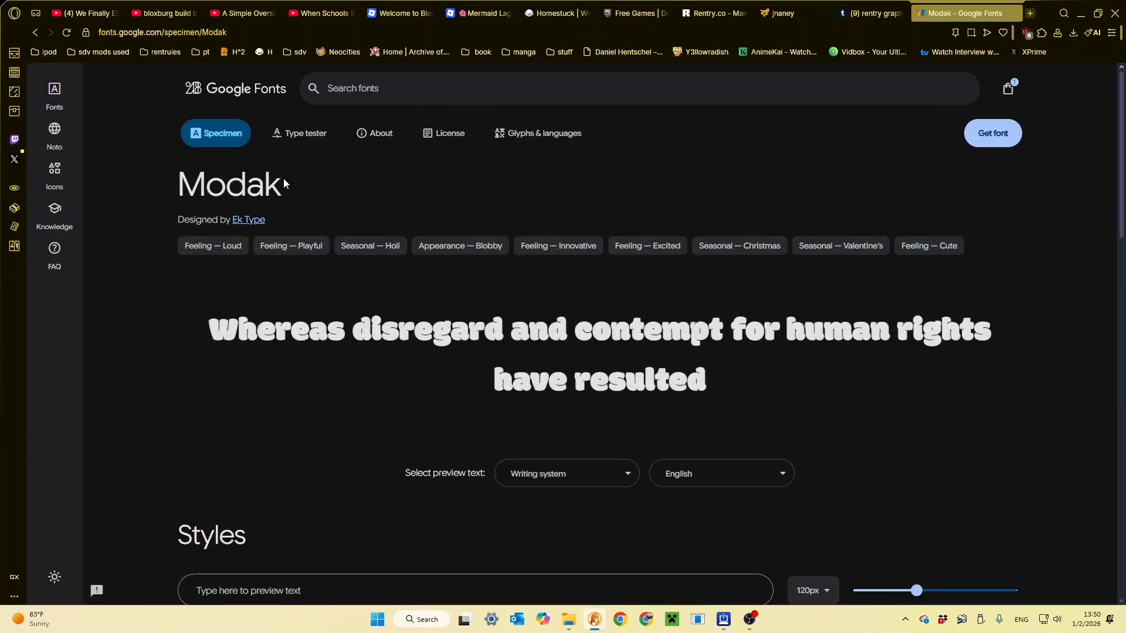
pyautogui.moveTo(286, 184); pyautogui.dragTo(175, 183)
pyautogui.hotkey('ctrl', 'c')
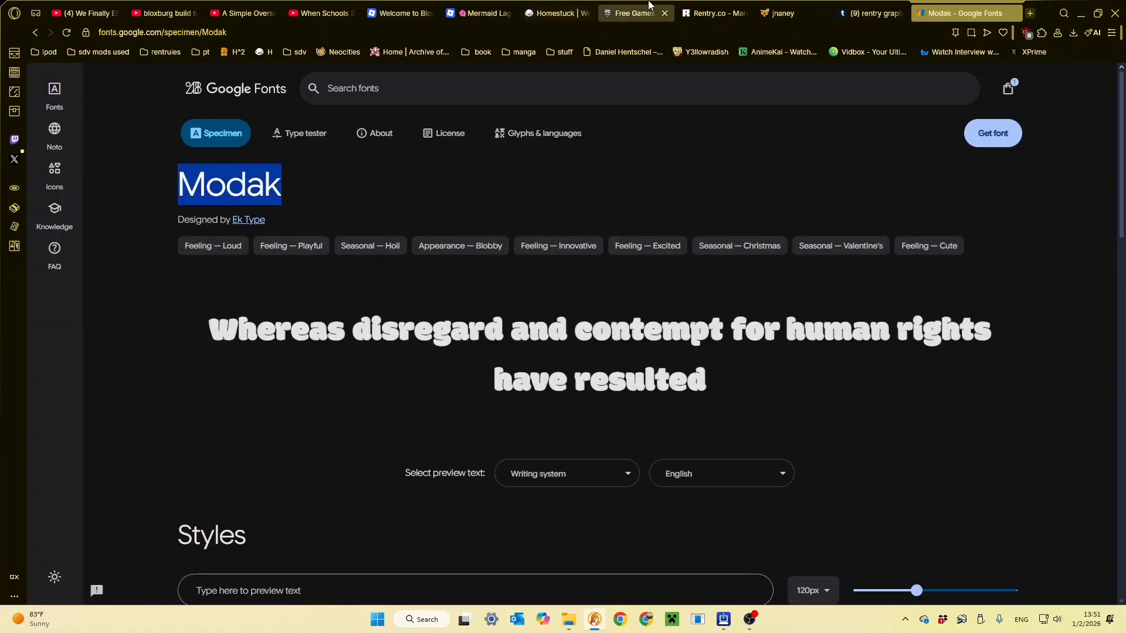
pyautogui.click(715, 13)
pyautogui.moveTo(516, 489); pyautogui.dragTo(406, 496)
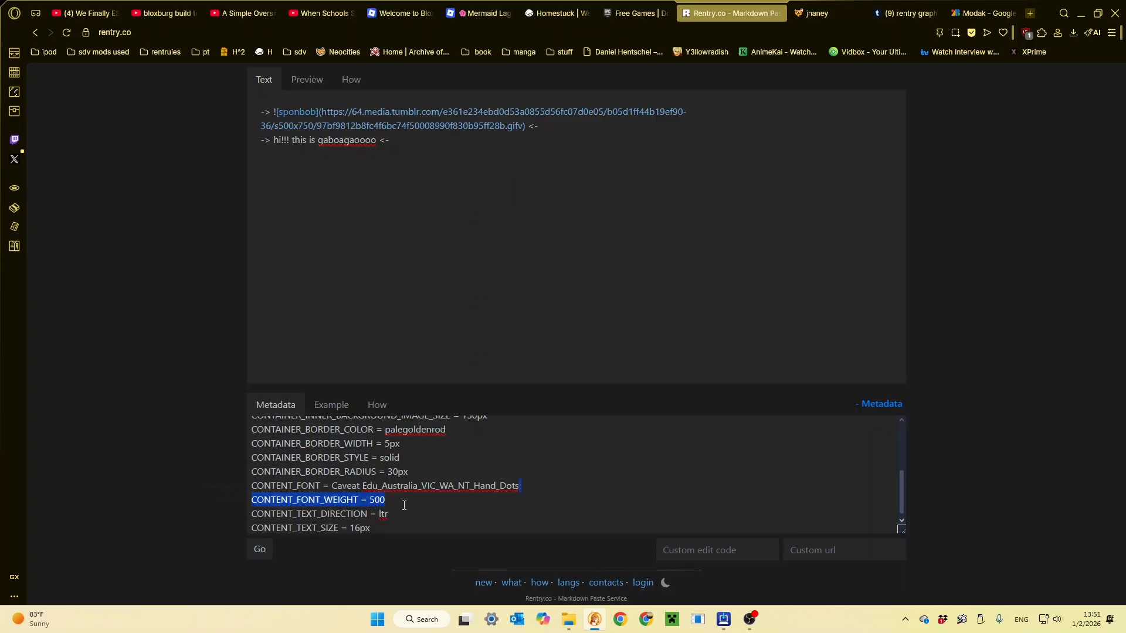
pyautogui.click(518, 487)
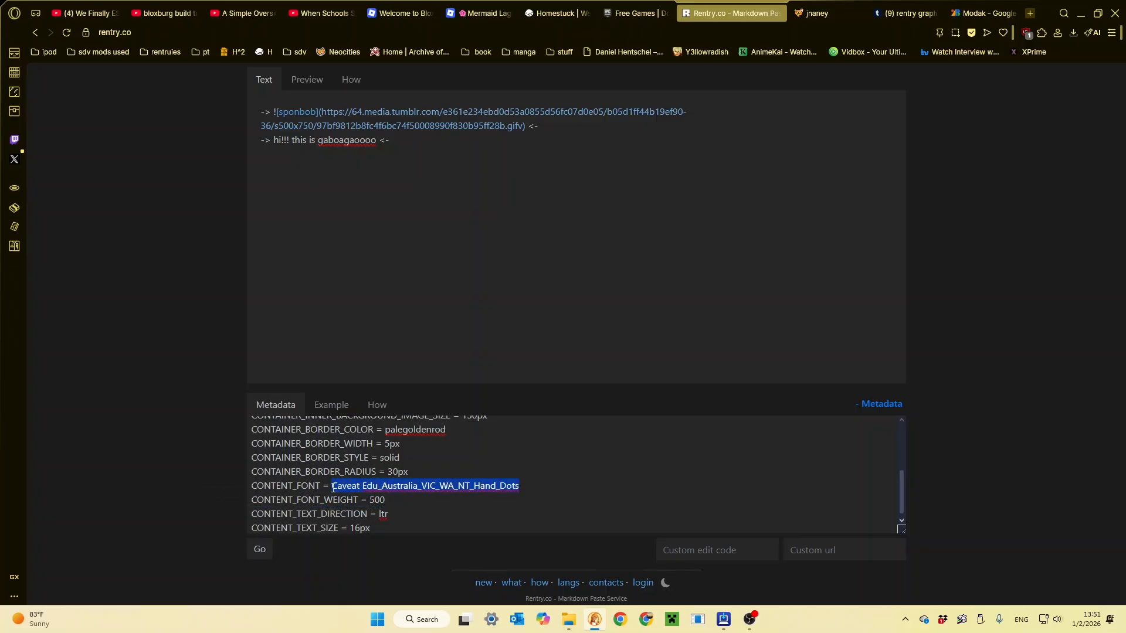
pyautogui.hotkey('ctrl', 'v')
# - Return to the filtered Google Fonts list and browse the other playful font samples
pyautogui.click(1010, 8)
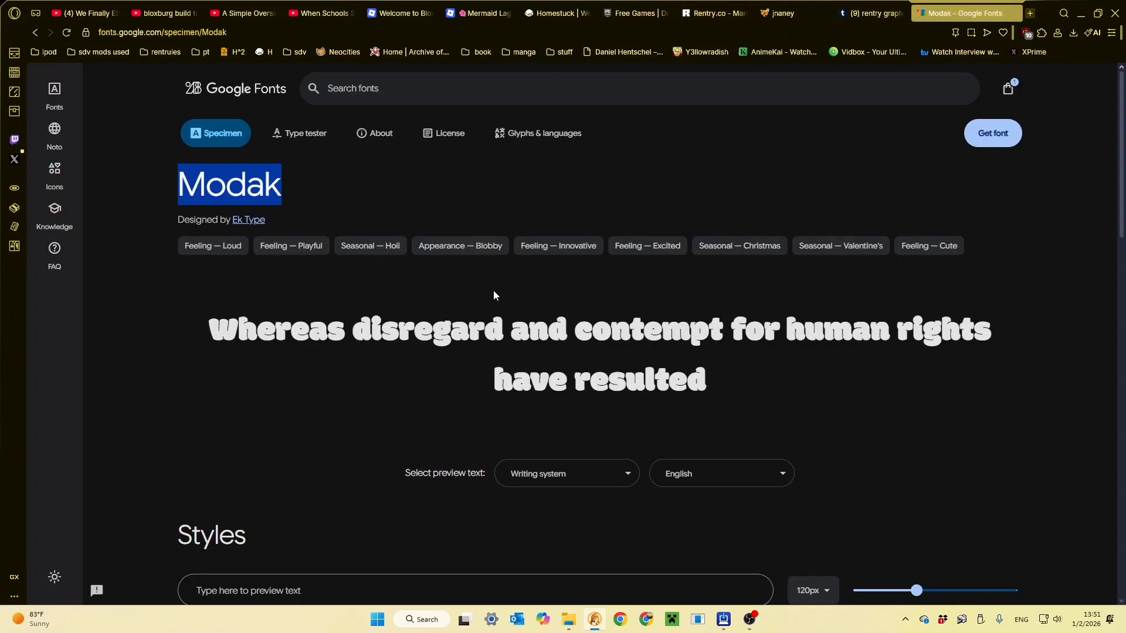
pyautogui.click(282, 337)
pyautogui.hotkey('alt', 'Left')
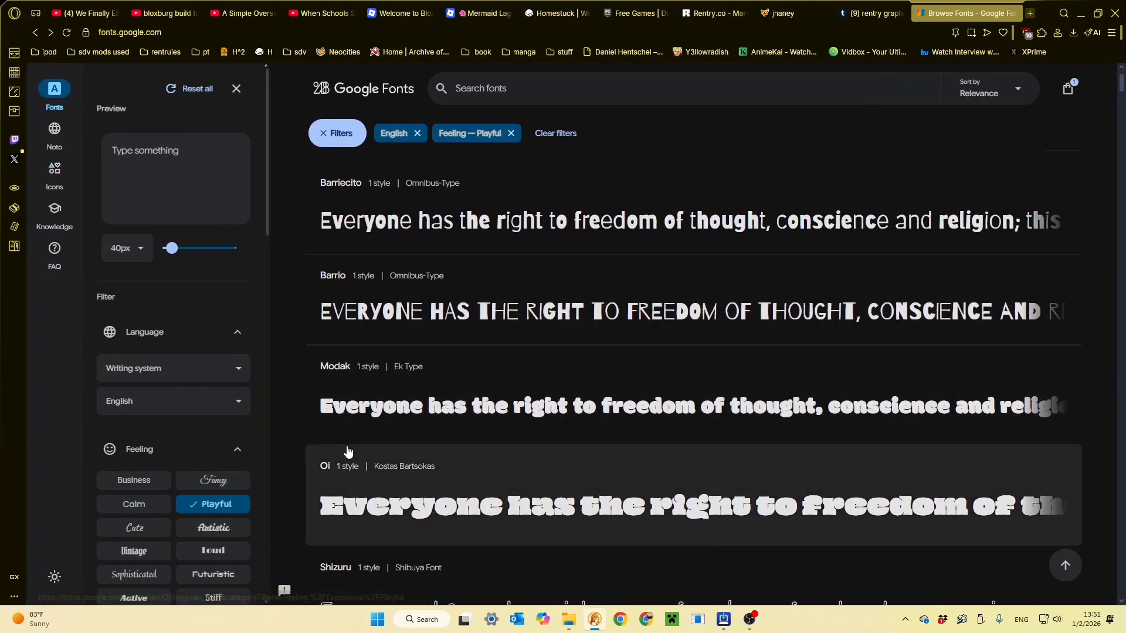
pyautogui.scroll(-4, 343, 446)
pyautogui.scroll(-3, 375, 346)
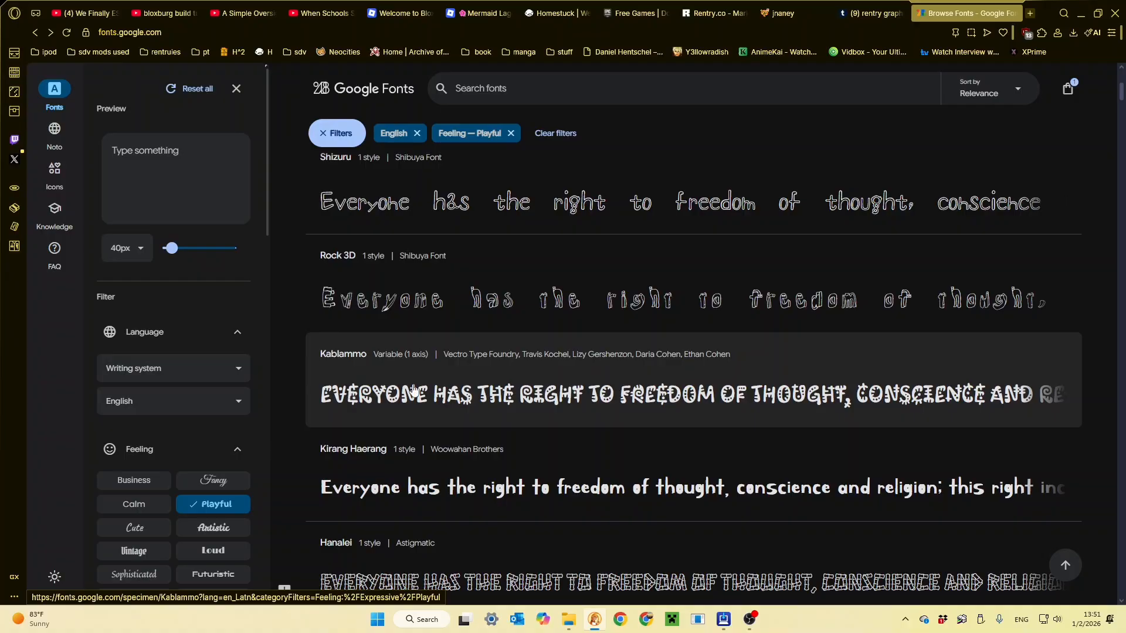
pyautogui.scroll(-8, 414, 390)
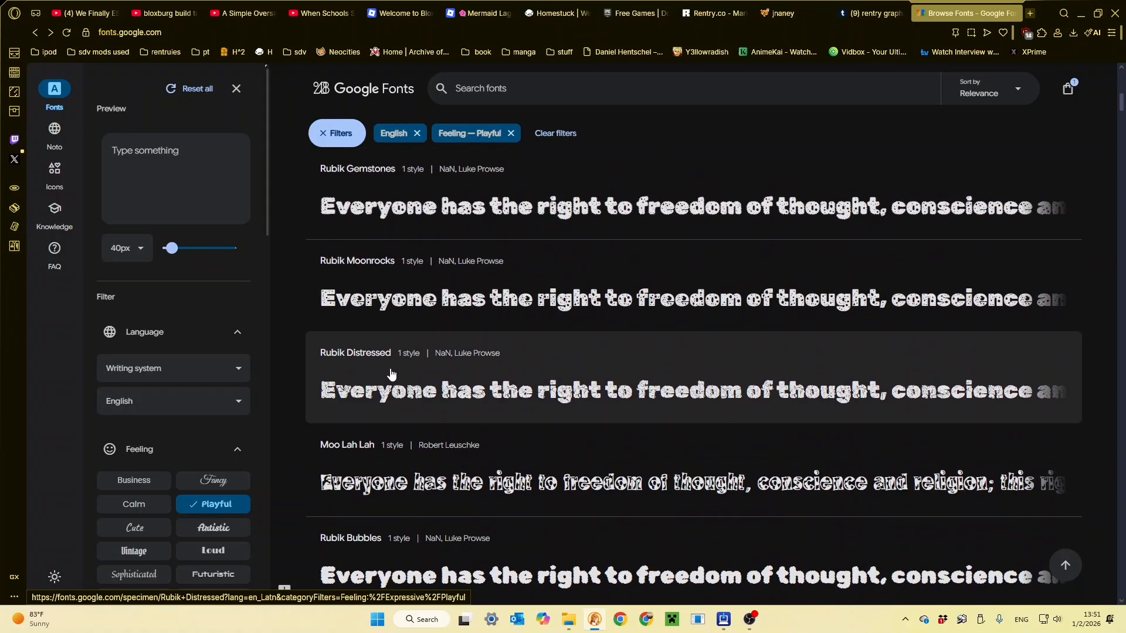
pyautogui.scroll(-2, 392, 373)
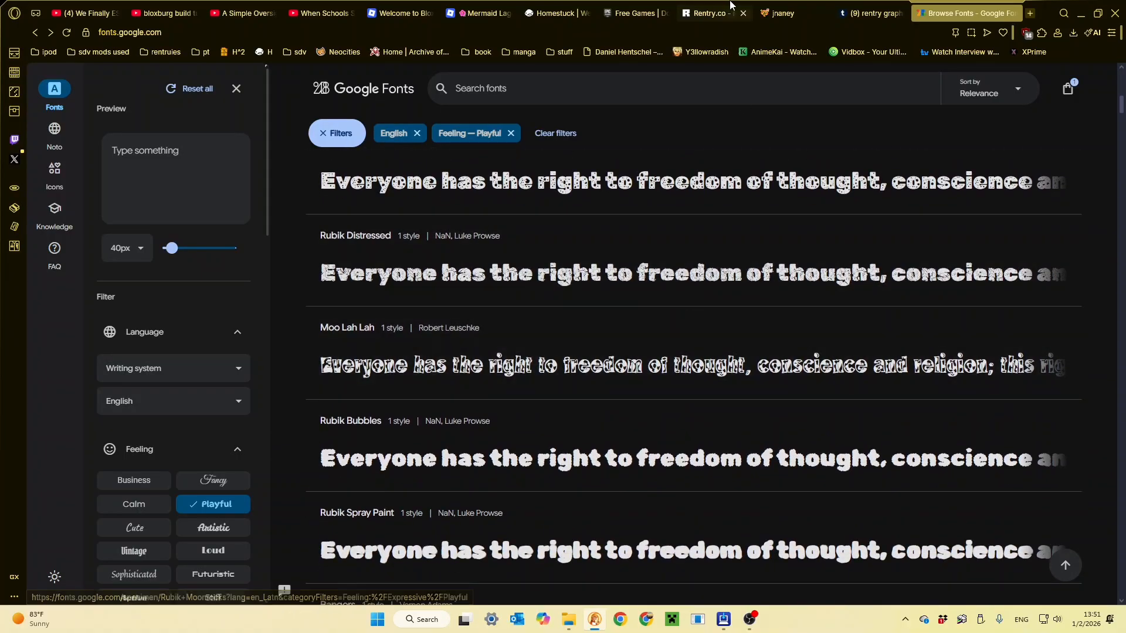
# - Go back to the Rentry page, preview the greeting text in the Modak font, and return to editing
pyautogui.click(712, 13)
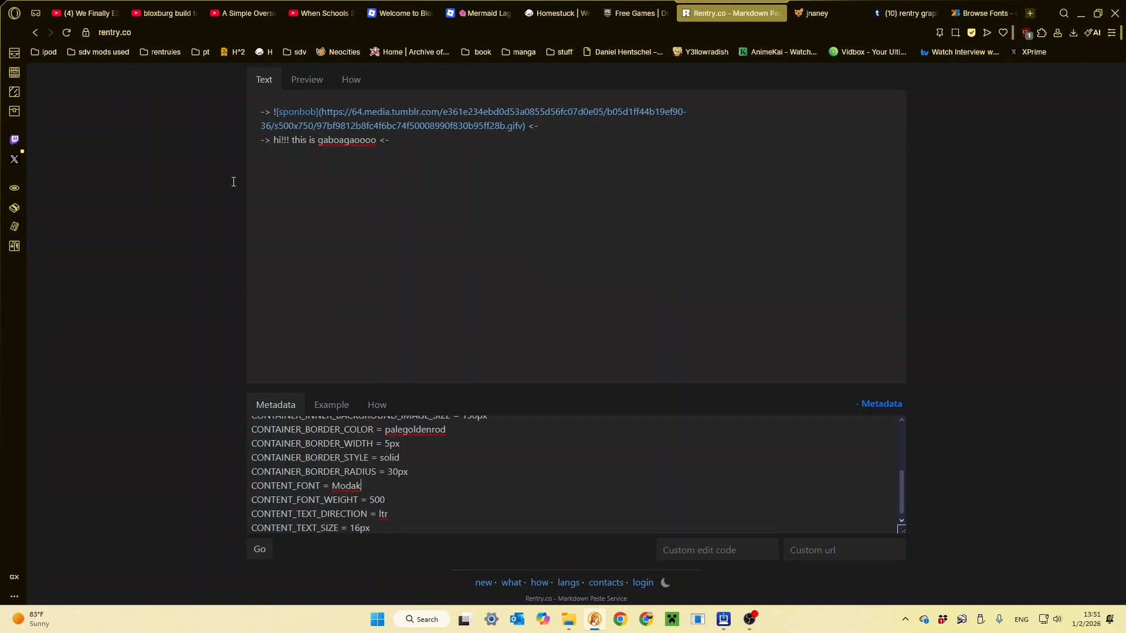
pyautogui.click(311, 80)
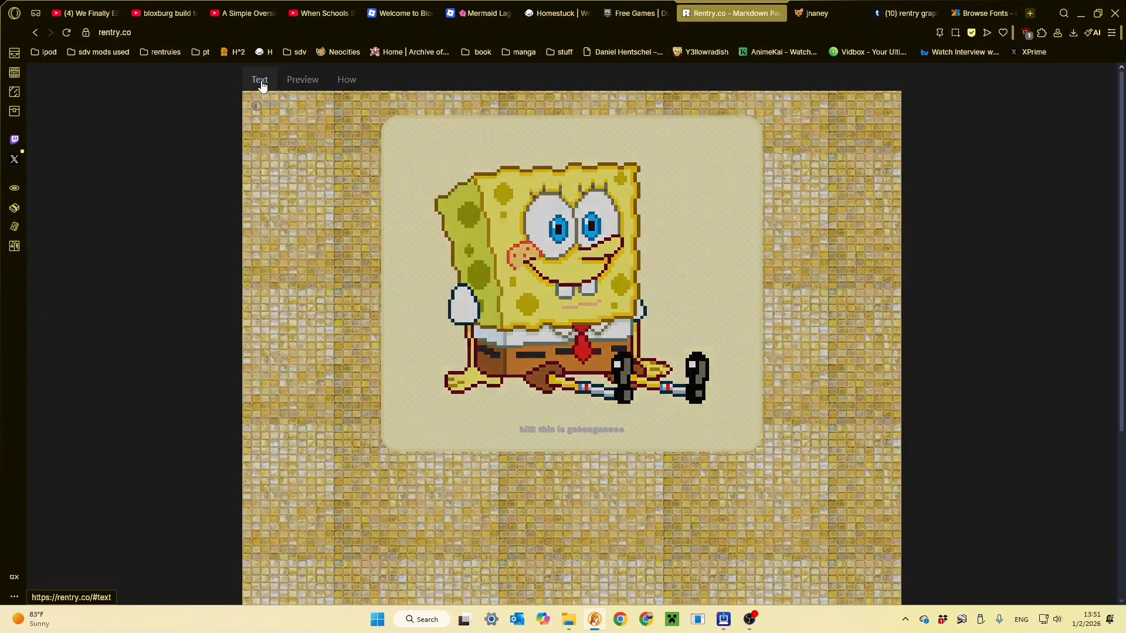
pyautogui.click(260, 79)
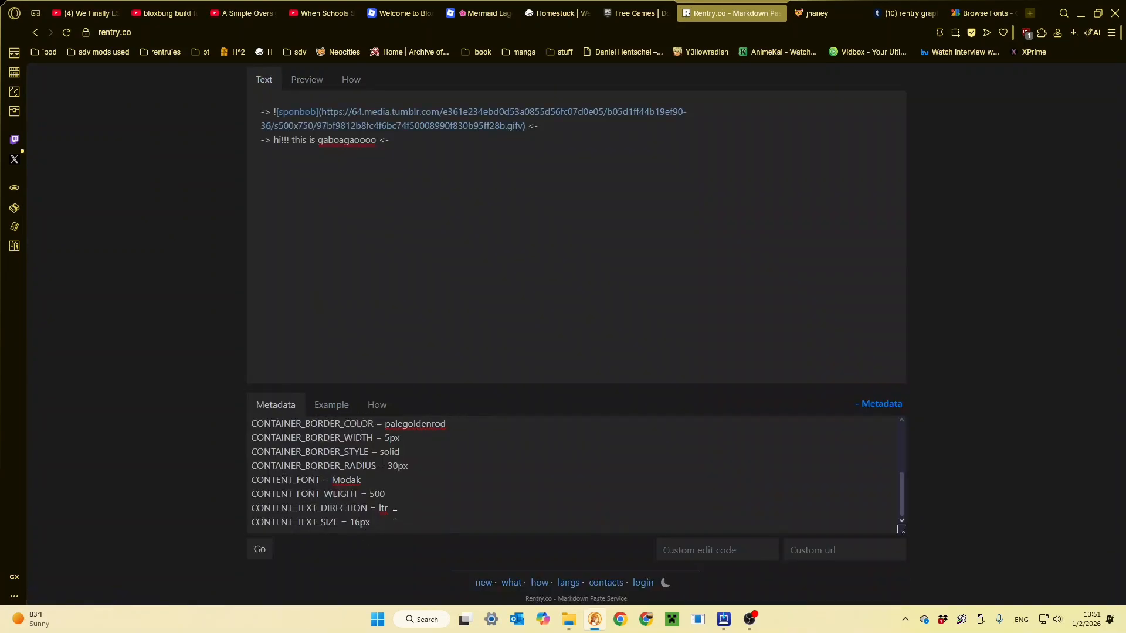
# - Copy the CONTENT_TEXT_COLOR and CONTENT_LINK_COLOR lines from the metadata example
pyautogui.click(332, 405)
pyautogui.scroll(-10, 354, 501)
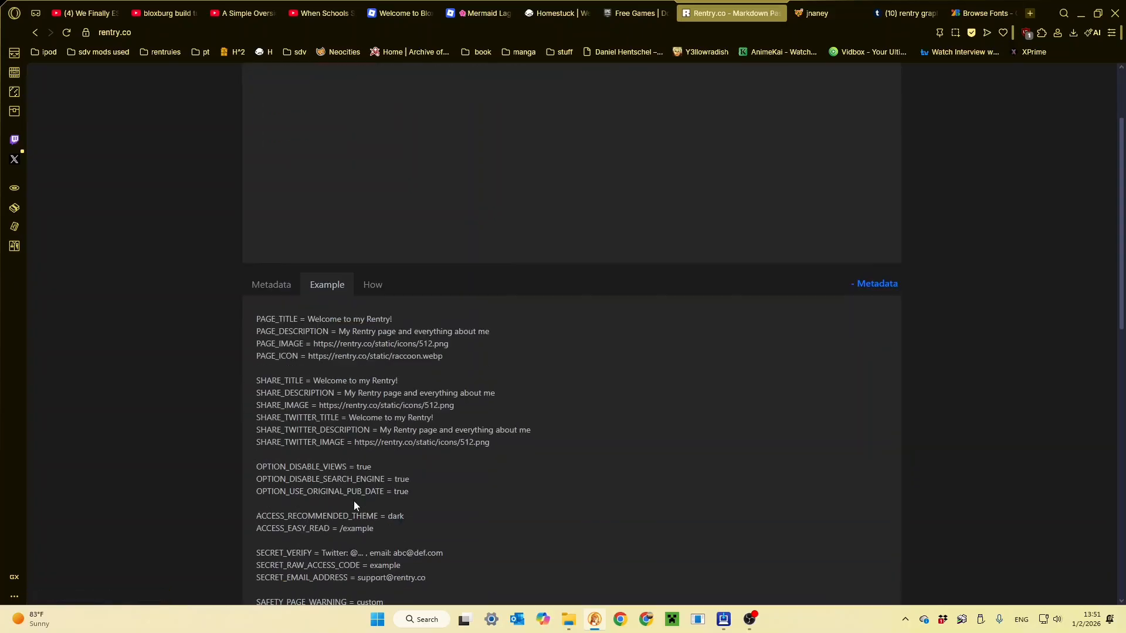
pyautogui.scroll(-4, 356, 493)
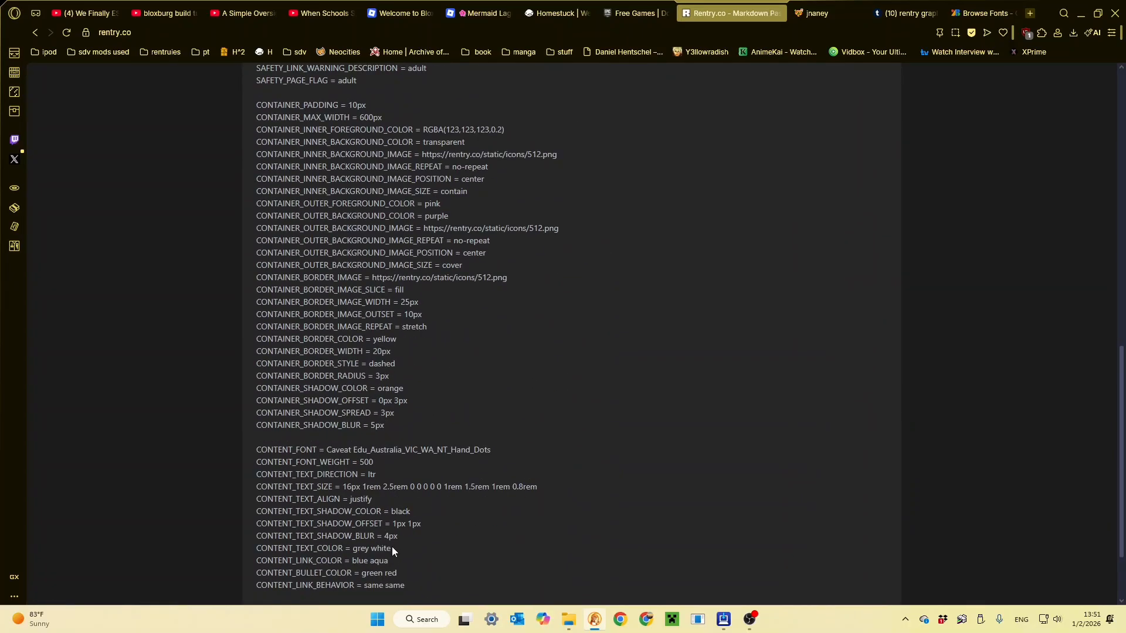
pyautogui.moveTo(399, 558); pyautogui.dragTo(278, 559)
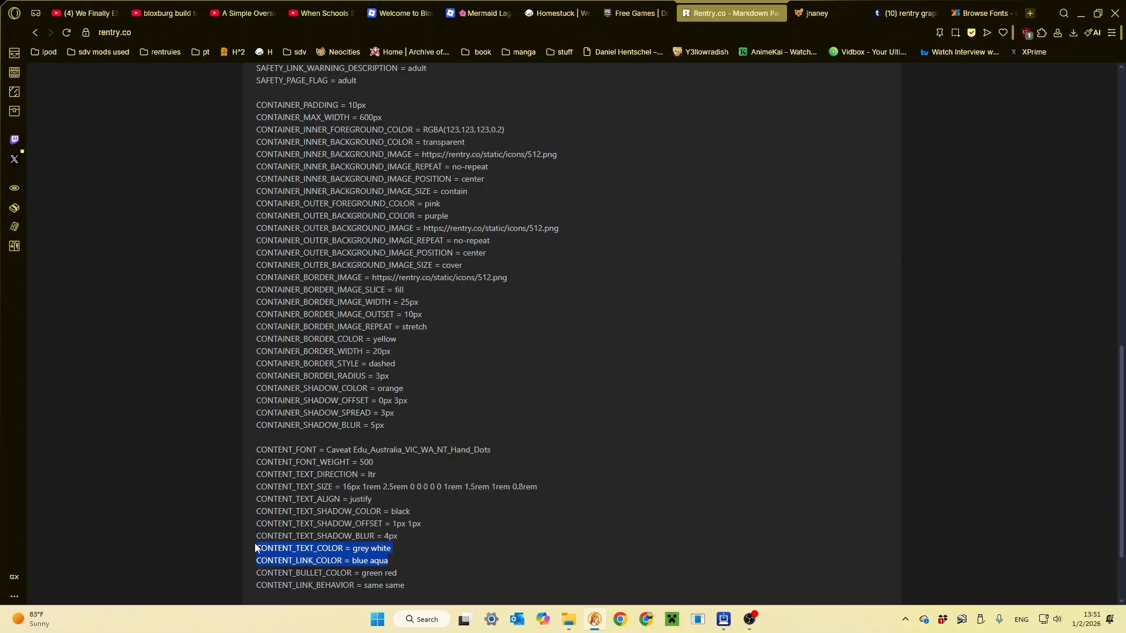
pyautogui.scroll(5, 287, 228)
pyautogui.scroll(4, 283, 211)
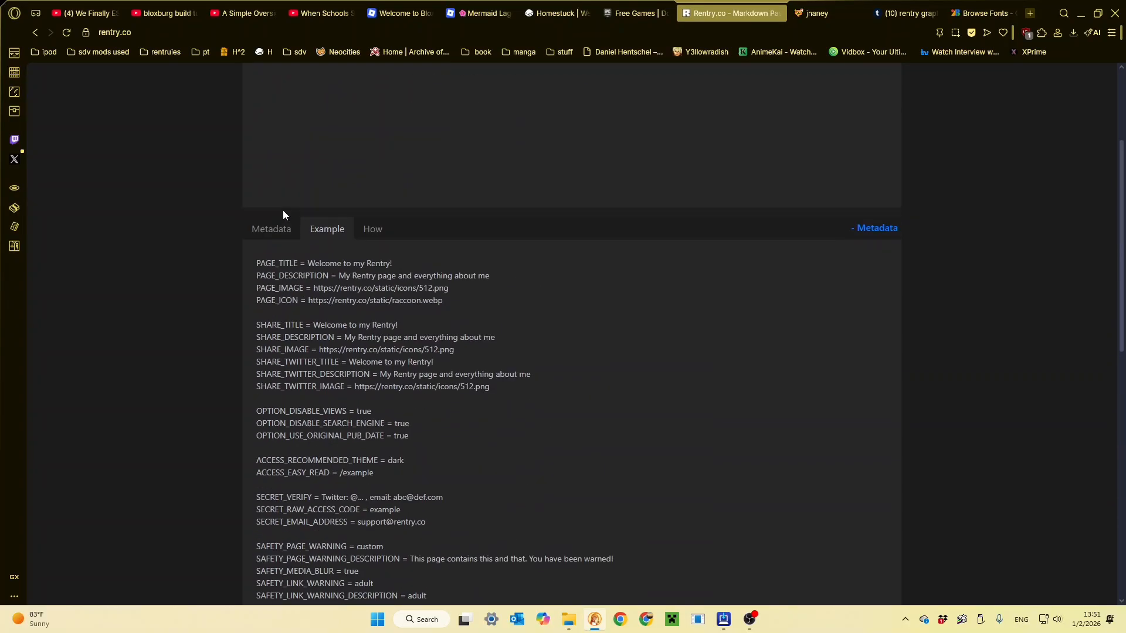
# - Paste the copied color lines below CONTENT_TEXT_SIZE in the metadata and set the text color to black and the link color to yellow
pyautogui.click(276, 230)
pyautogui.scroll(3, 293, 264)
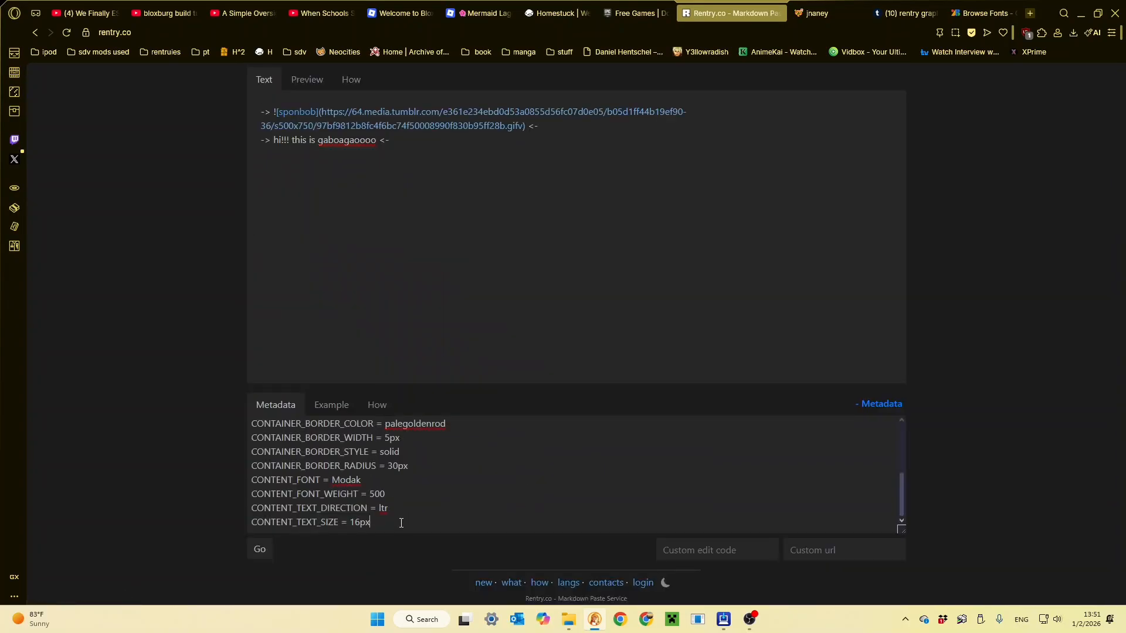
pyautogui.press('Return')
pyautogui.write('CONTENT_TEXT_COLOR = grey white CONTENT_LINK_COLOR = blue aqua')
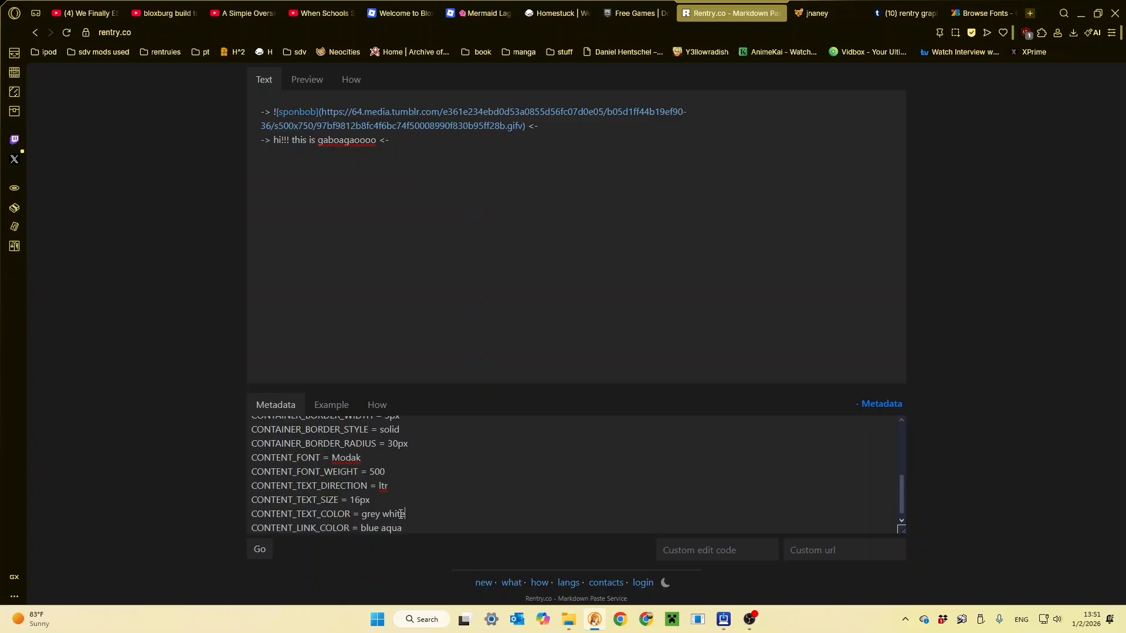
pyautogui.moveTo(405, 513); pyautogui.dragTo(358, 516)
pyautogui.moveTo(412, 530); pyautogui.dragTo(332, 548)
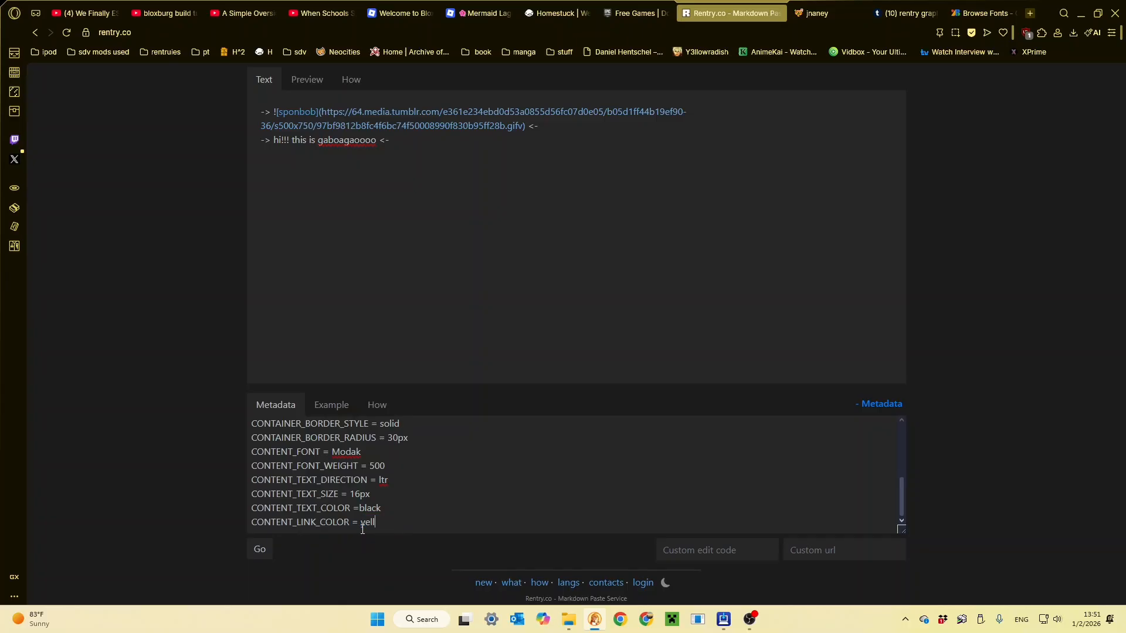
# - Preview the whole page to check the text color, and return to editing
pyautogui.click(307, 80)
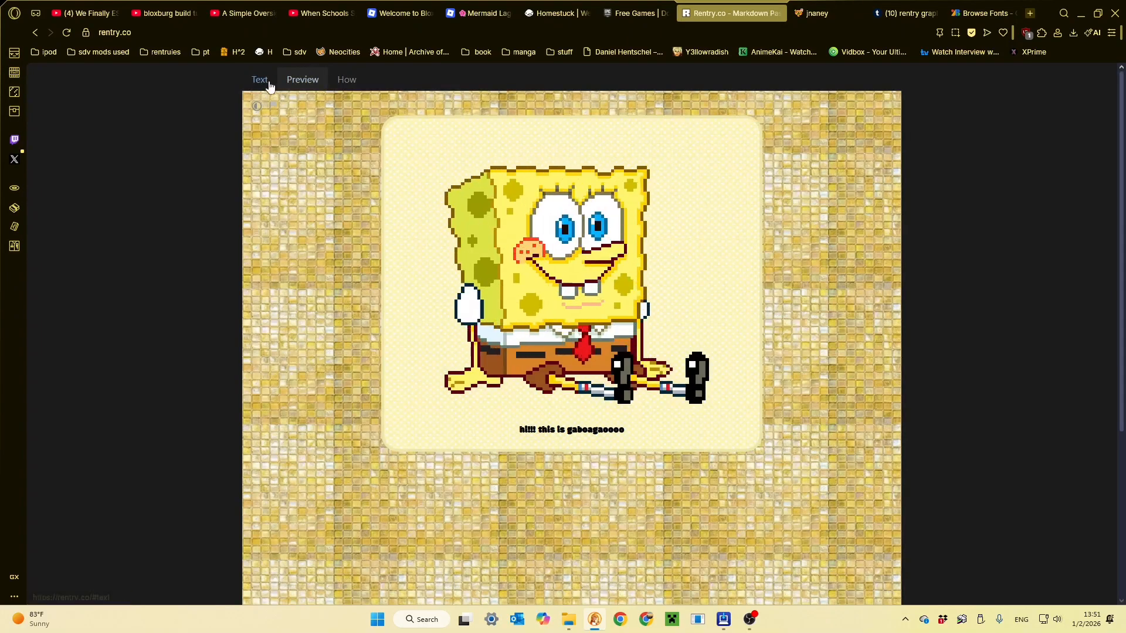
pyautogui.scroll(-4, 539, 342)
pyautogui.scroll(4, 537, 340)
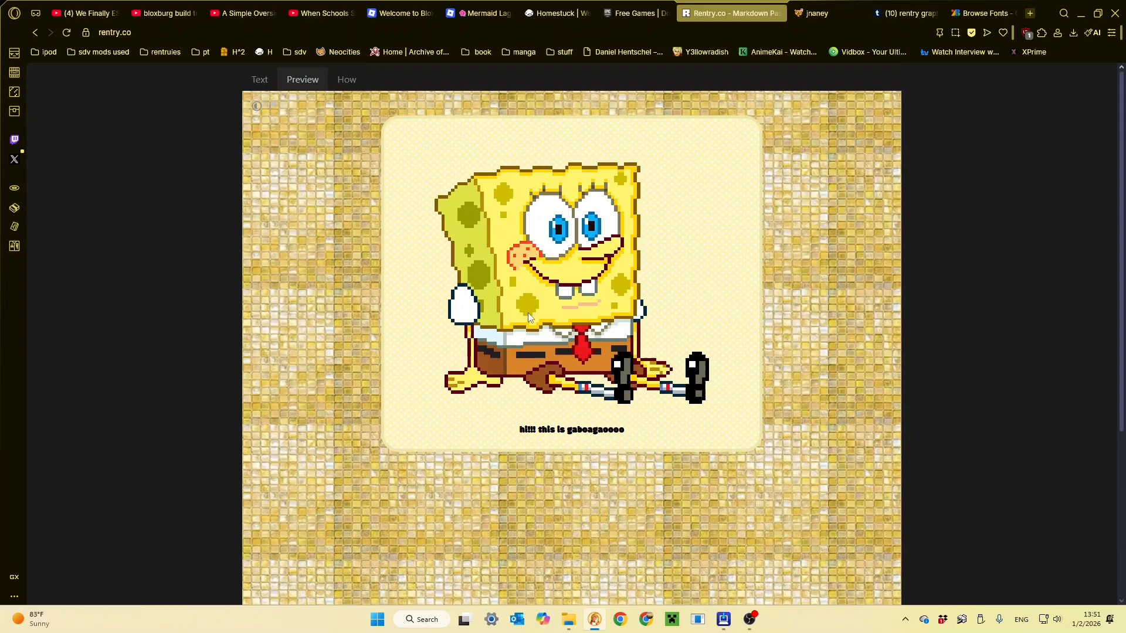
pyautogui.click(260, 83)
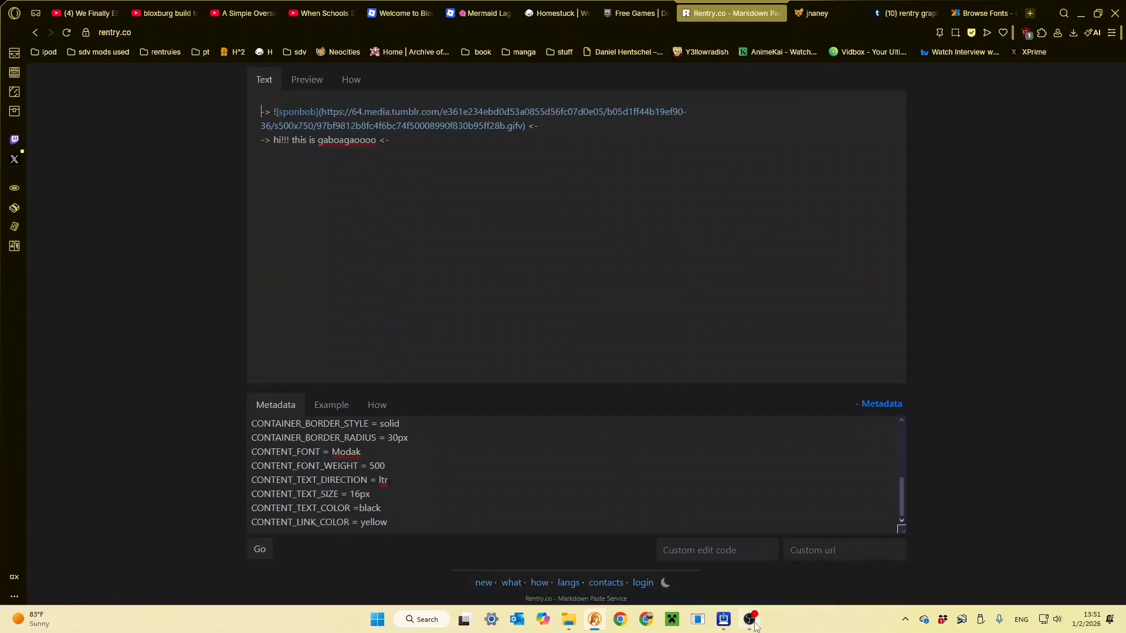